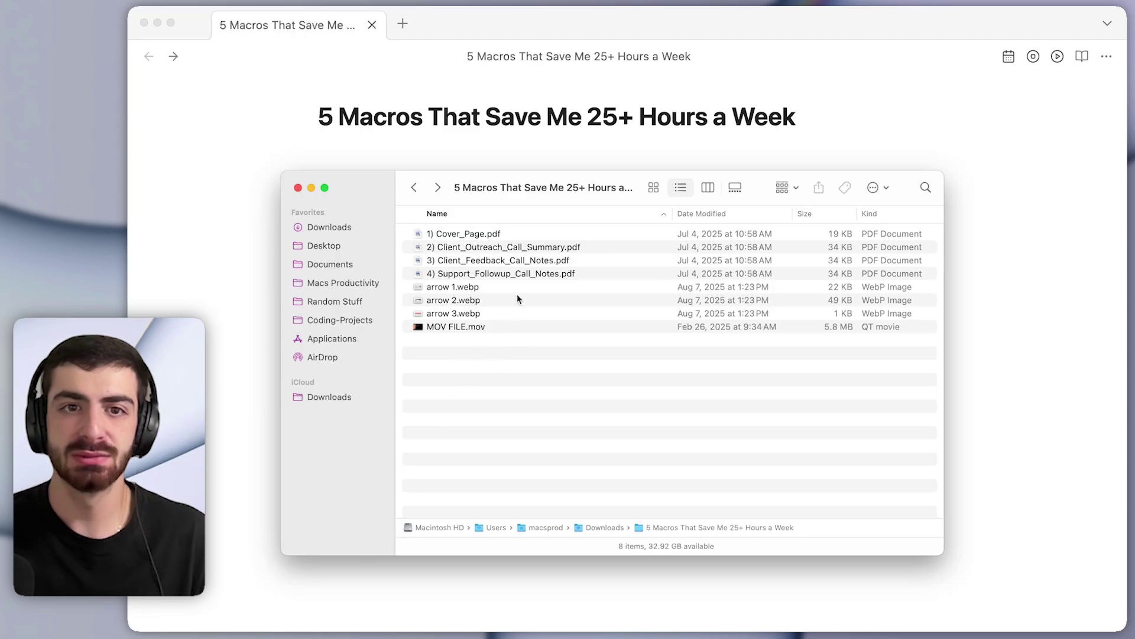
- Preview 2) Client_Outreach_Call_Summary.pdf and run the OCR Selected Area macro over all the text visible on its first page
left_click(509, 247)
key("space")
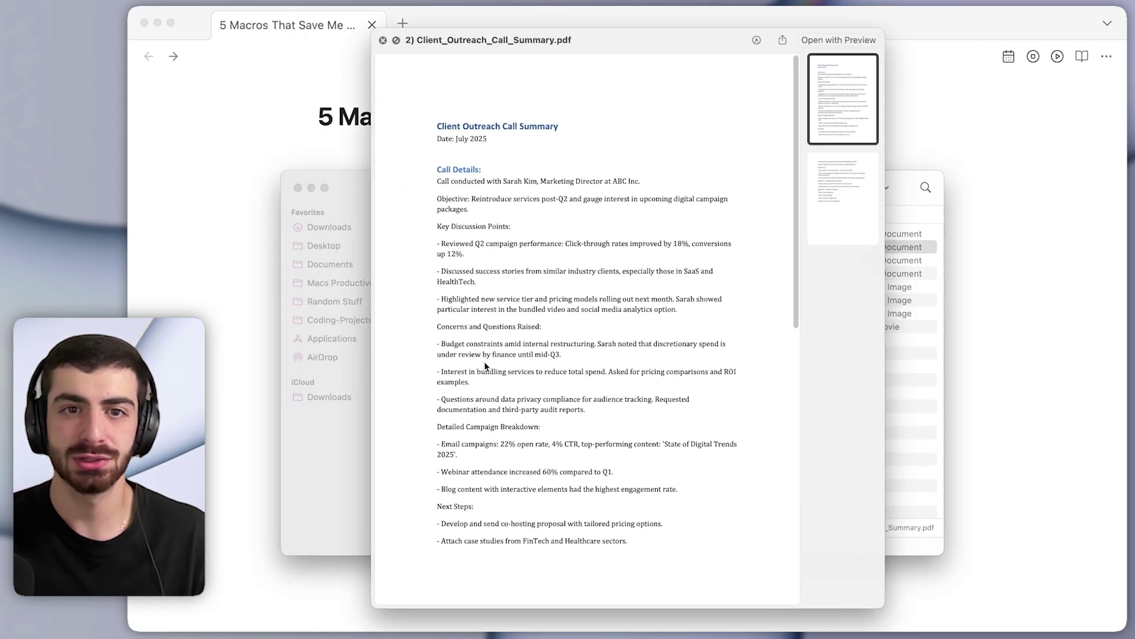
key("ctrl+alt+super+o")
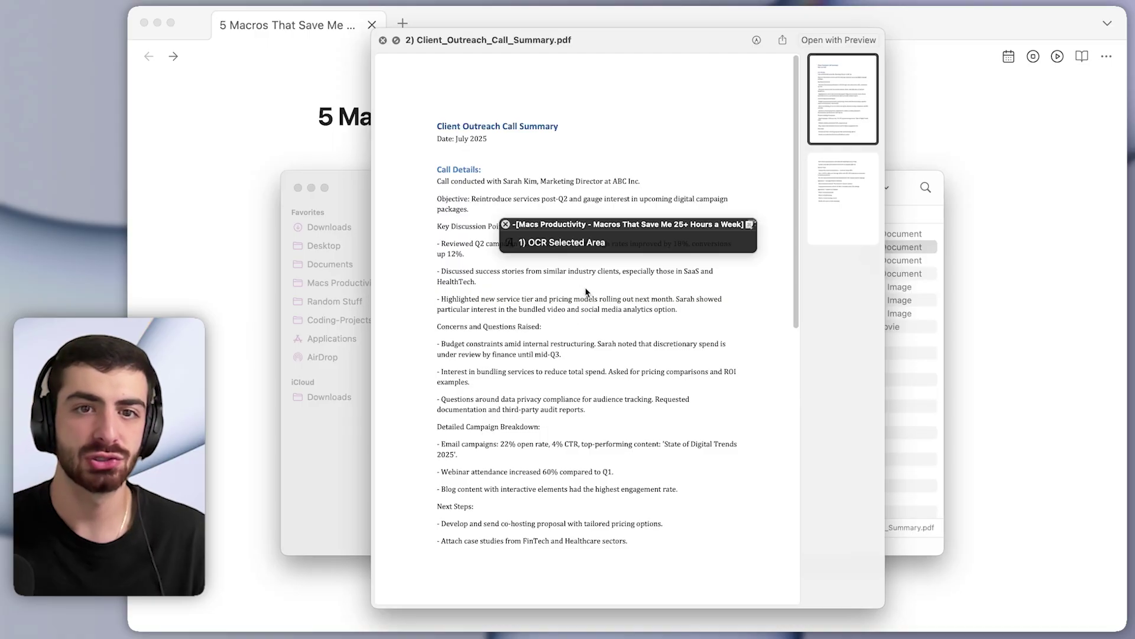
left_click(560, 245)
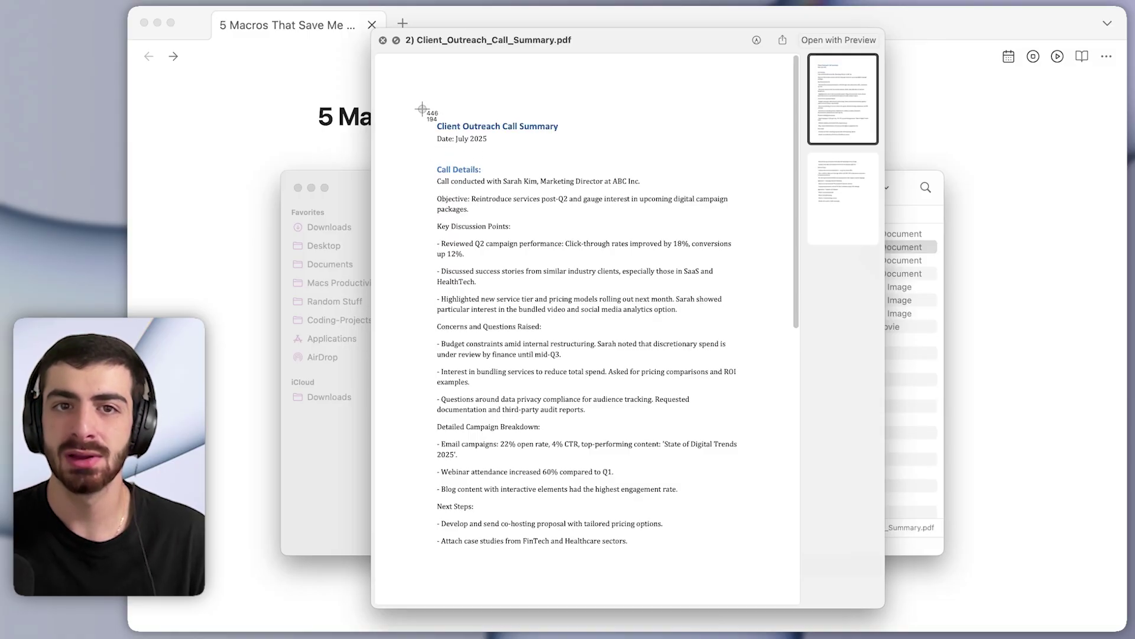
left_click_drag(422, 109, 761, 566)
key("space")
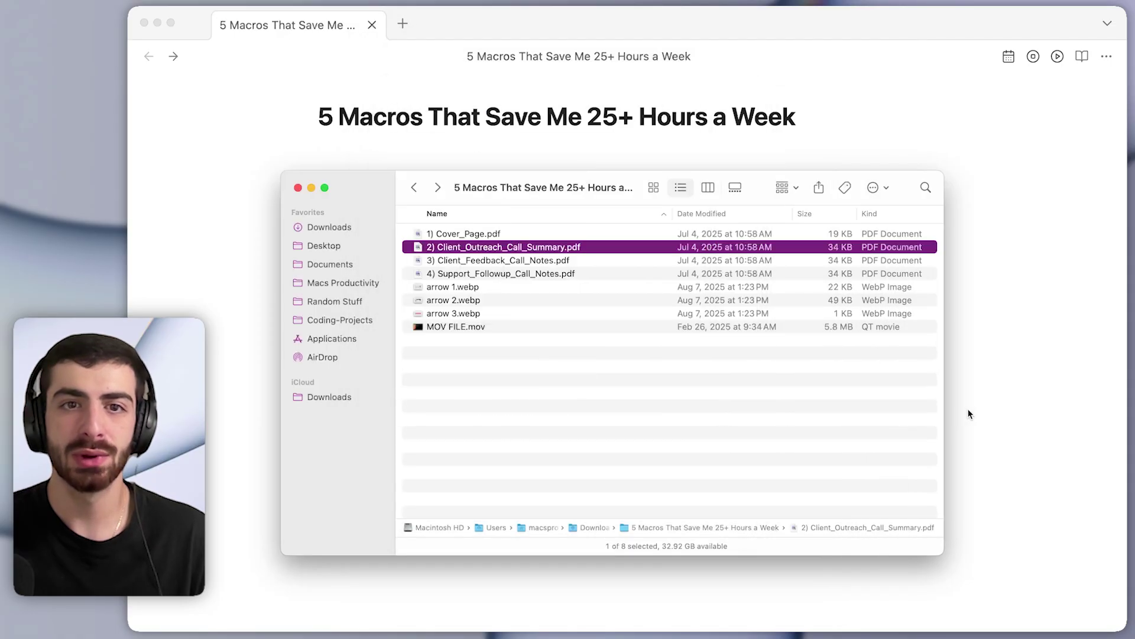
- Paste the recognized text into the "5 Macros That Save Me 25+ Hours a Week" note and review it in reading view
left_click(967, 413)
key("super+v")
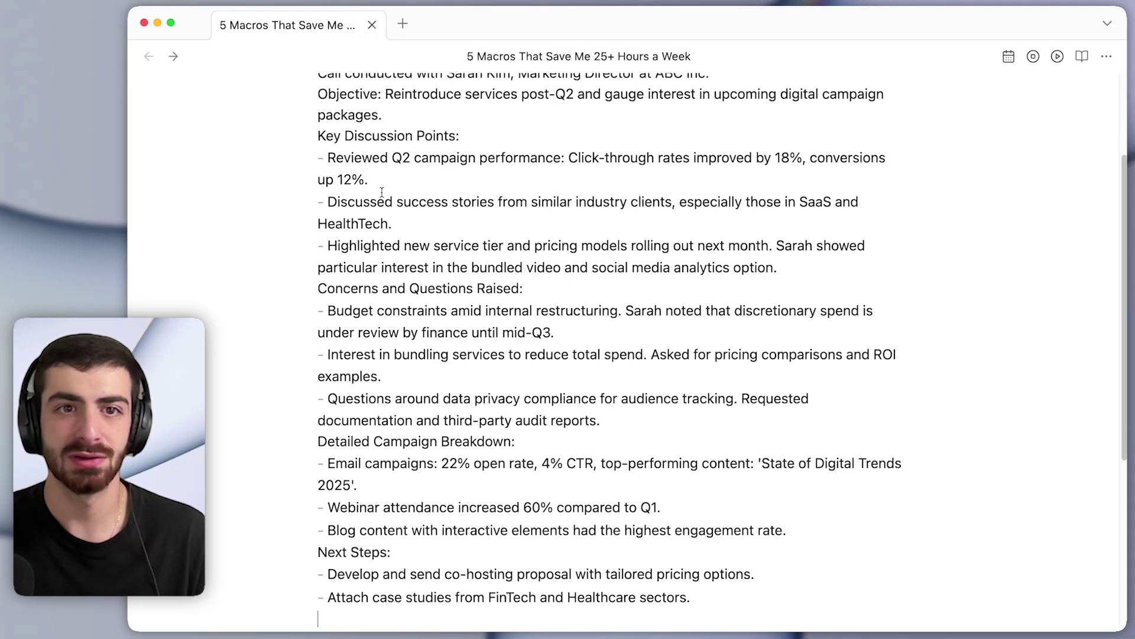
key("super+e")
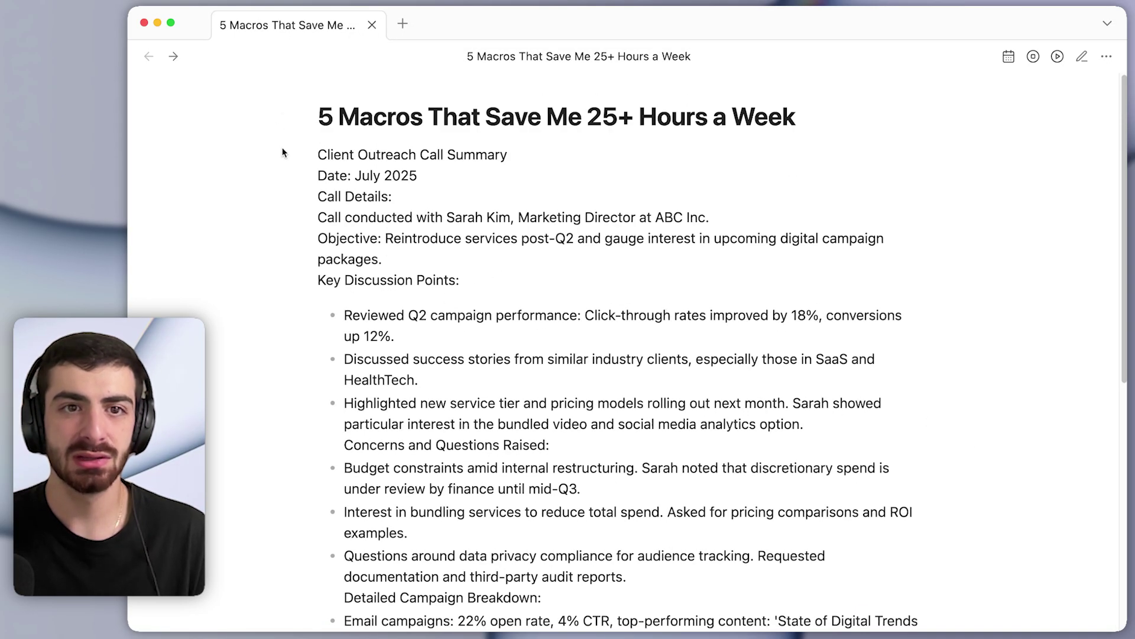
left_click_drag(282, 152, 488, 414)
scroll(485, 411, "down", 10)
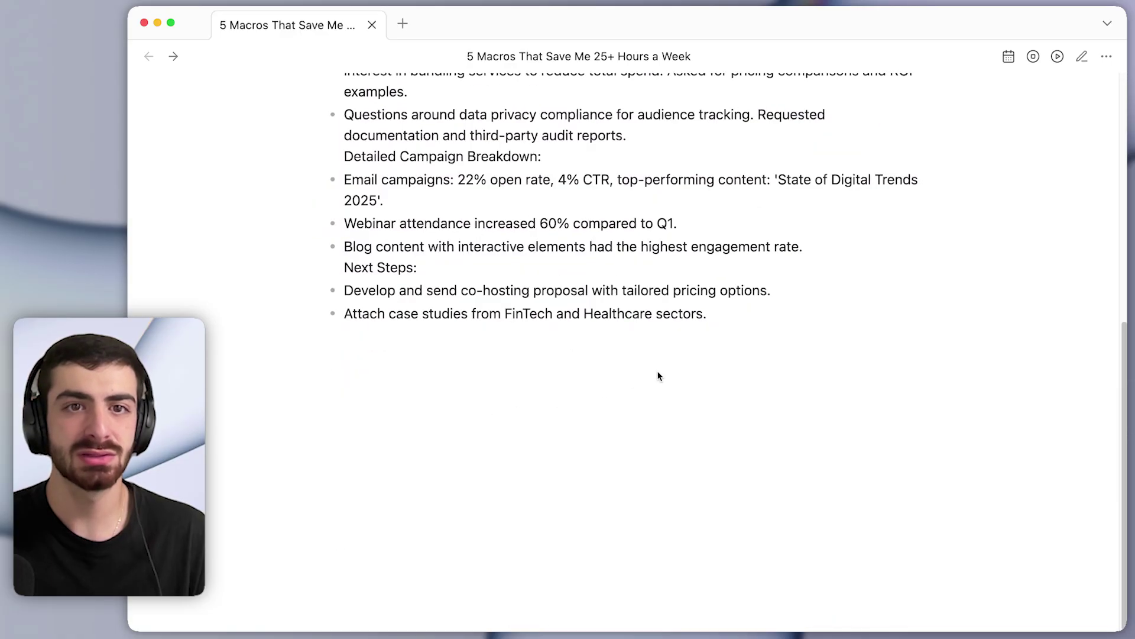
left_click_drag(658, 373, 570, 278)
scroll(570, 279, "up", 10)
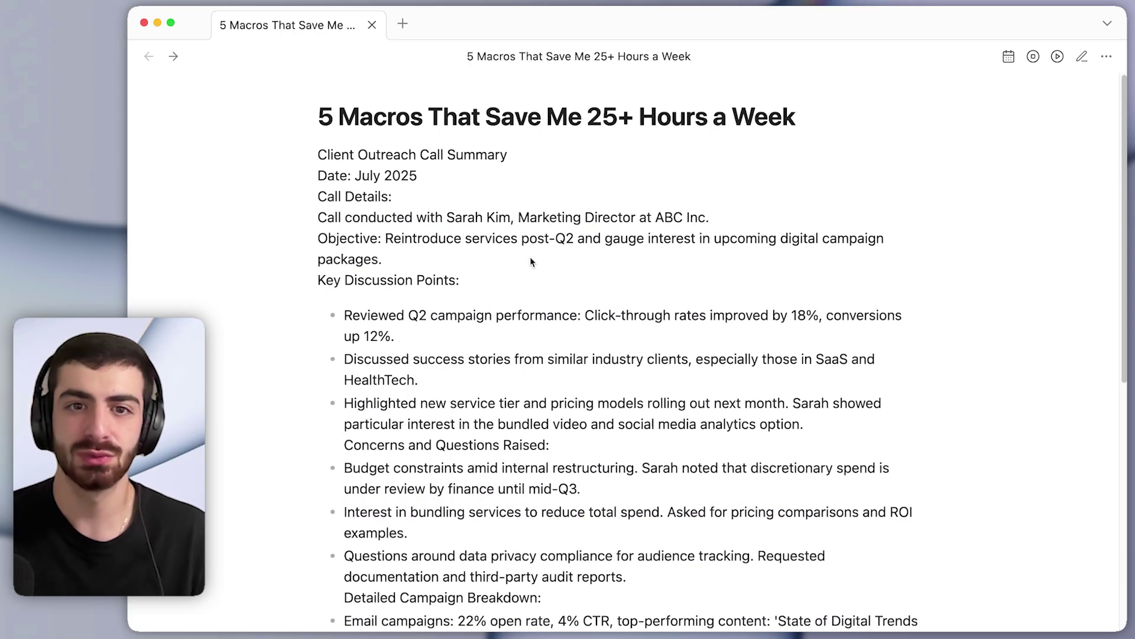
- Switch to Finder and look at the preview of 2) Client_Outreach_Call_Summary.pdf again
key("super+Tab")
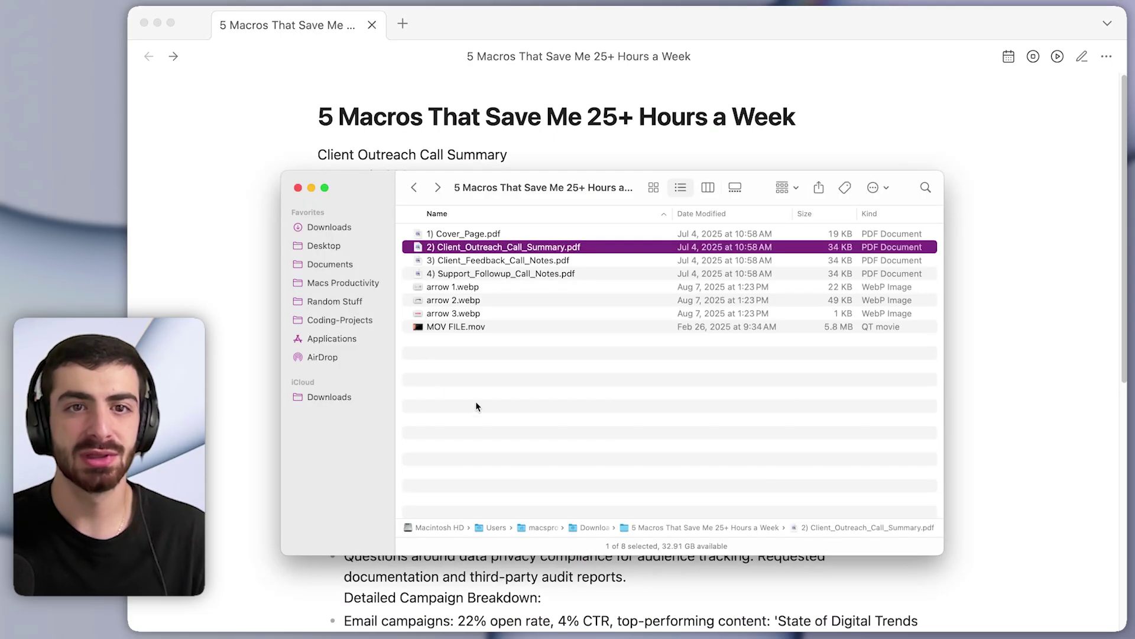
key("space")
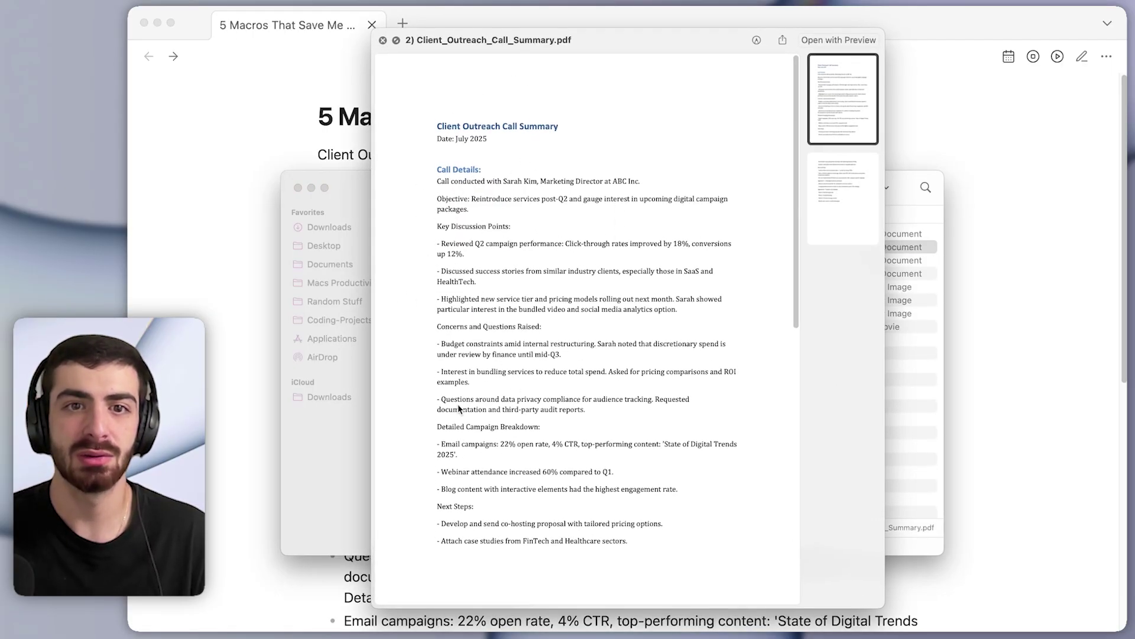
key("space")
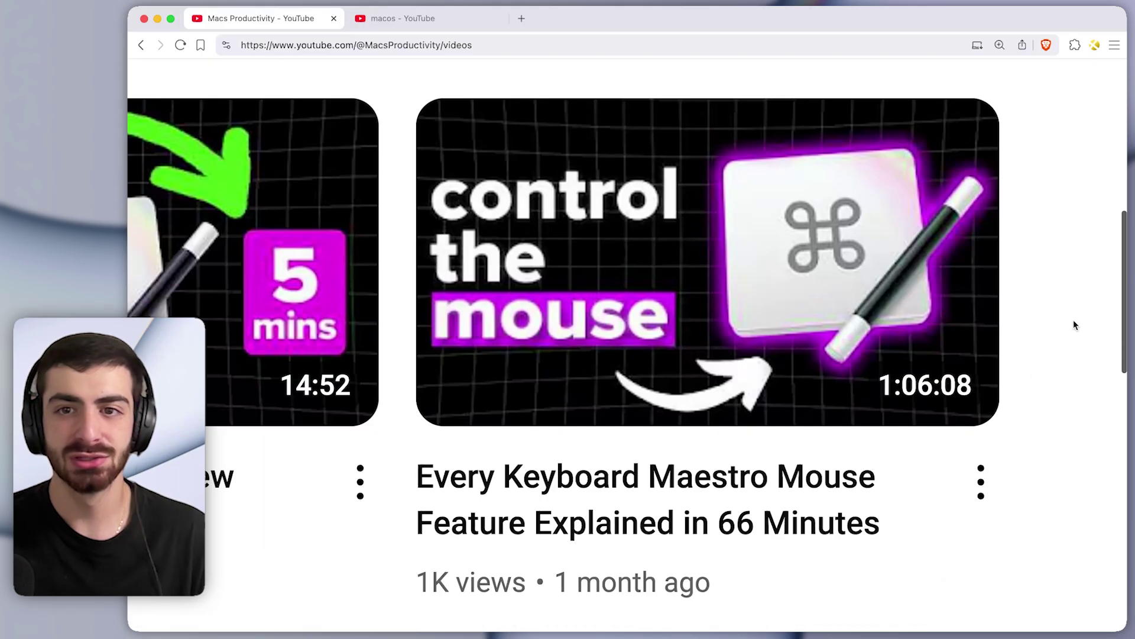
- Capture the "control the mouse" text from the YouTube thumbnail with OCR and paste it at the end of the note
key("super+shift+4")
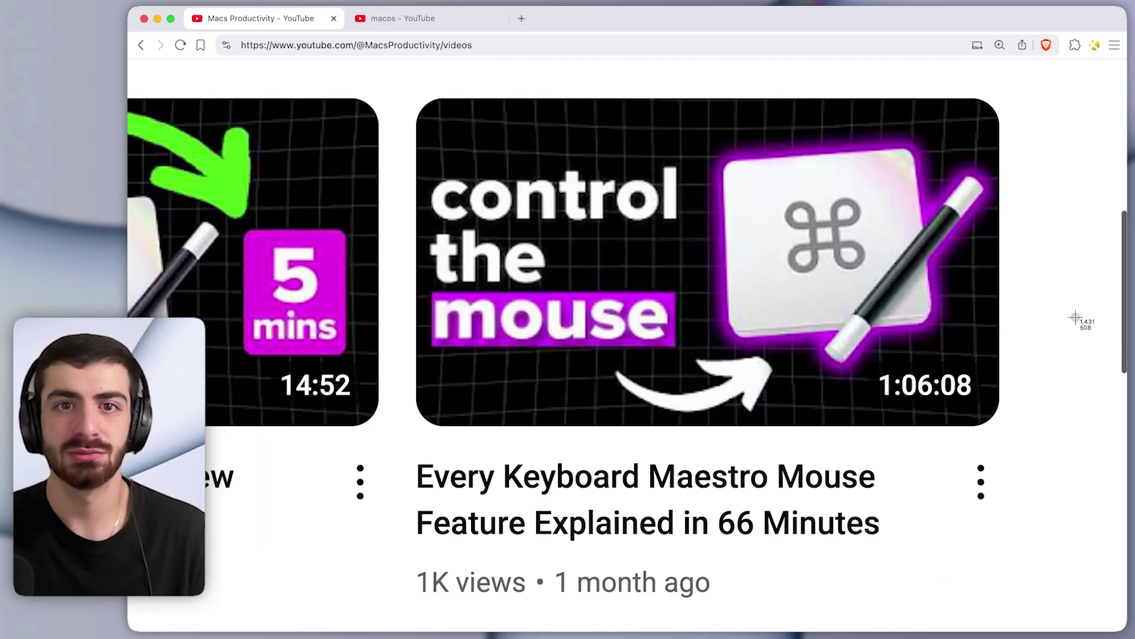
left_click_drag(696, 148, 432, 369)
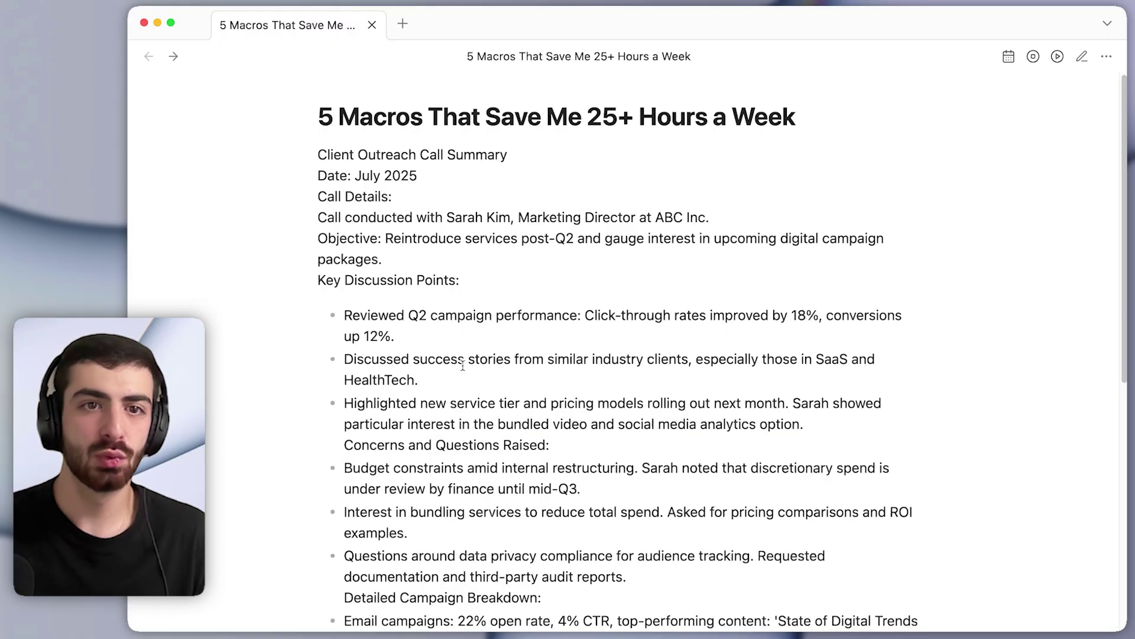
scroll(530, 315, "down", 10)
key("super+e")
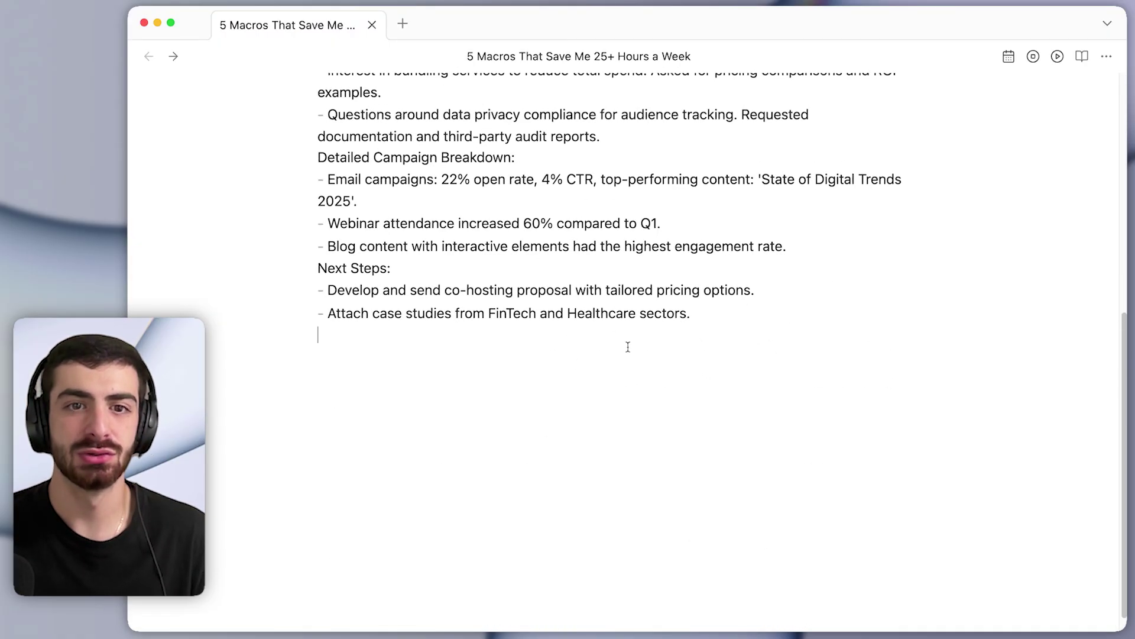
key("Return")
key("Return")
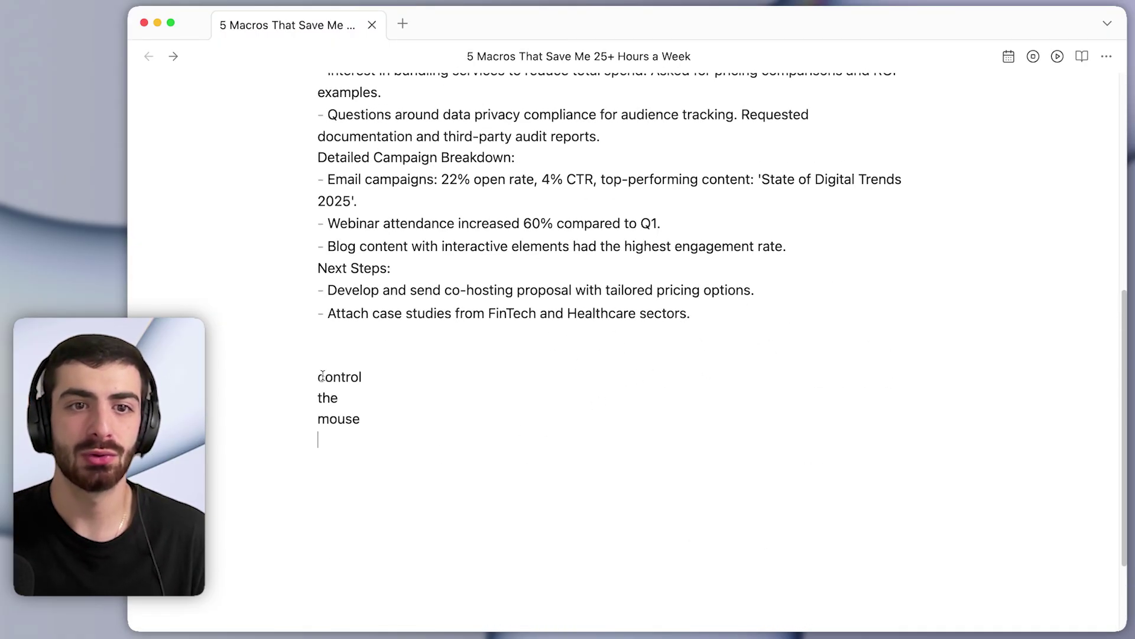
- Delete the "control the mouse" lines and the extra blank lines from the end of the note
left_click_drag(332, 437, 319, 374)
left_click(333, 371)
scroll(394, 356, "up", 1)
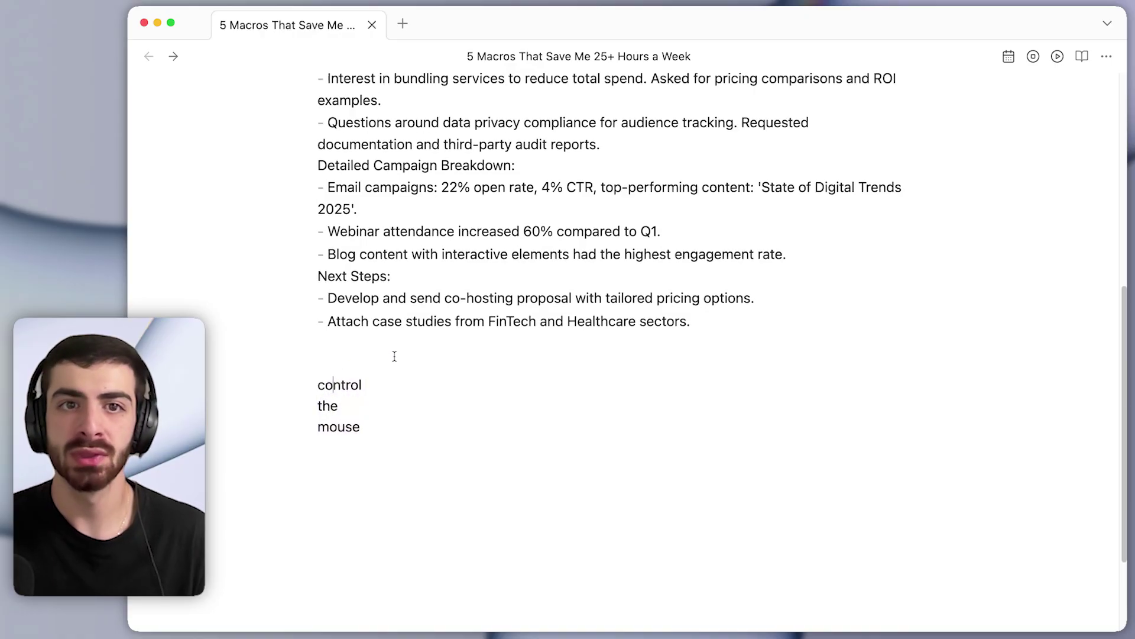
left_click_drag(429, 459, 300, 350)
key("BackSpace")
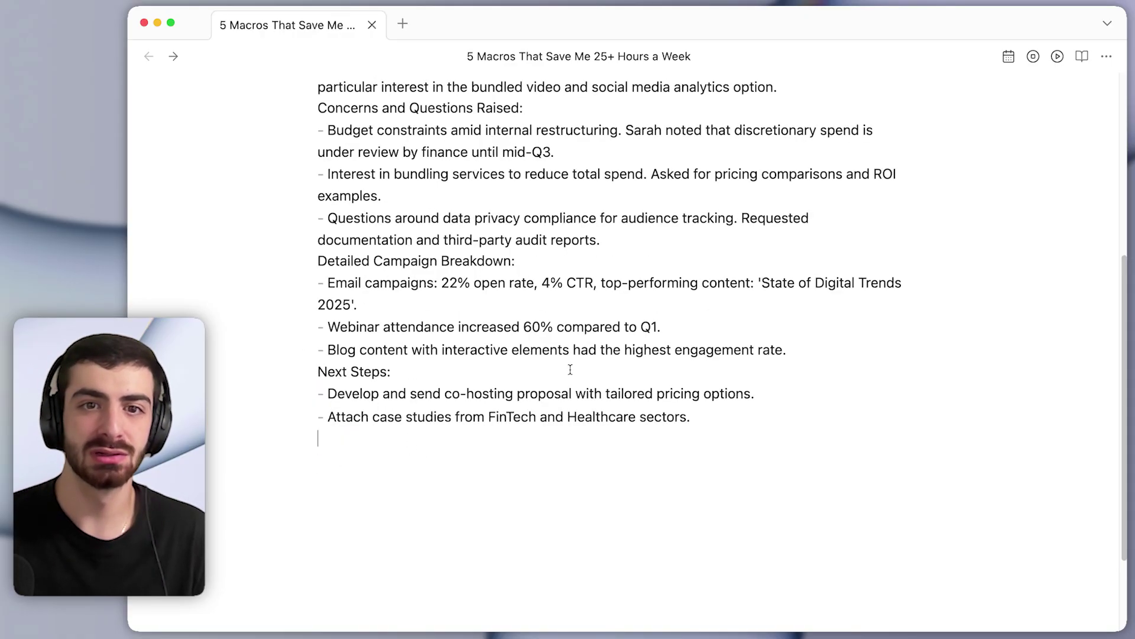
scroll(581, 353, "up", 5)
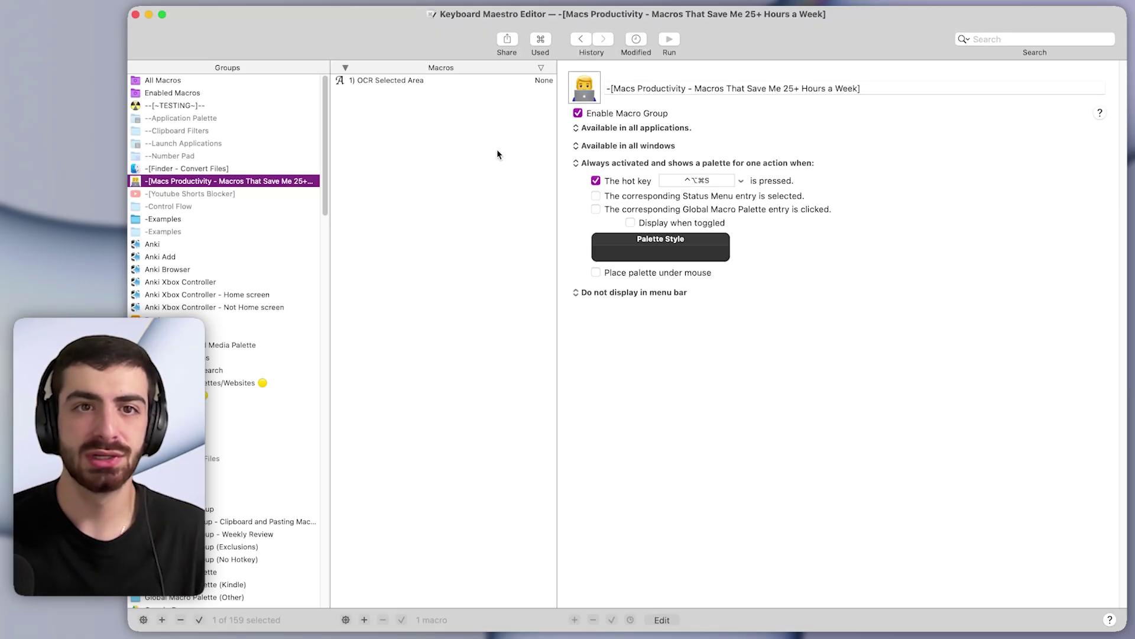
- Inspect the screencapture -ic script in the 1) OCR Selected Area macro in Keyboard Maestro and try out a region capture
left_click(354, 82)
left_click(768, 291)
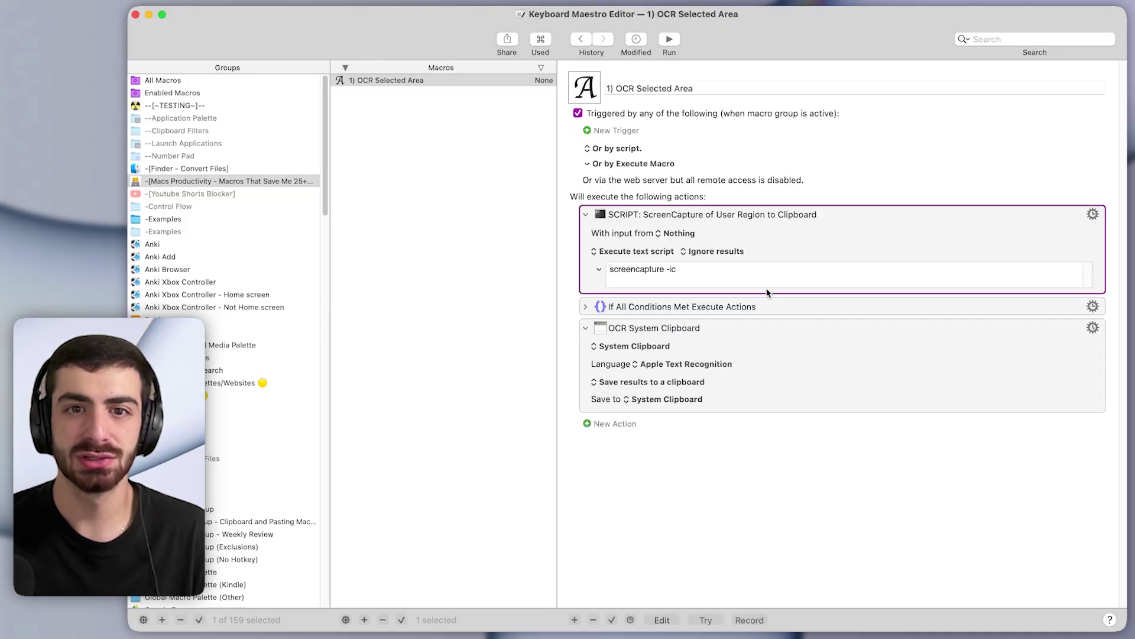
left_click(764, 330)
left_click(796, 236)
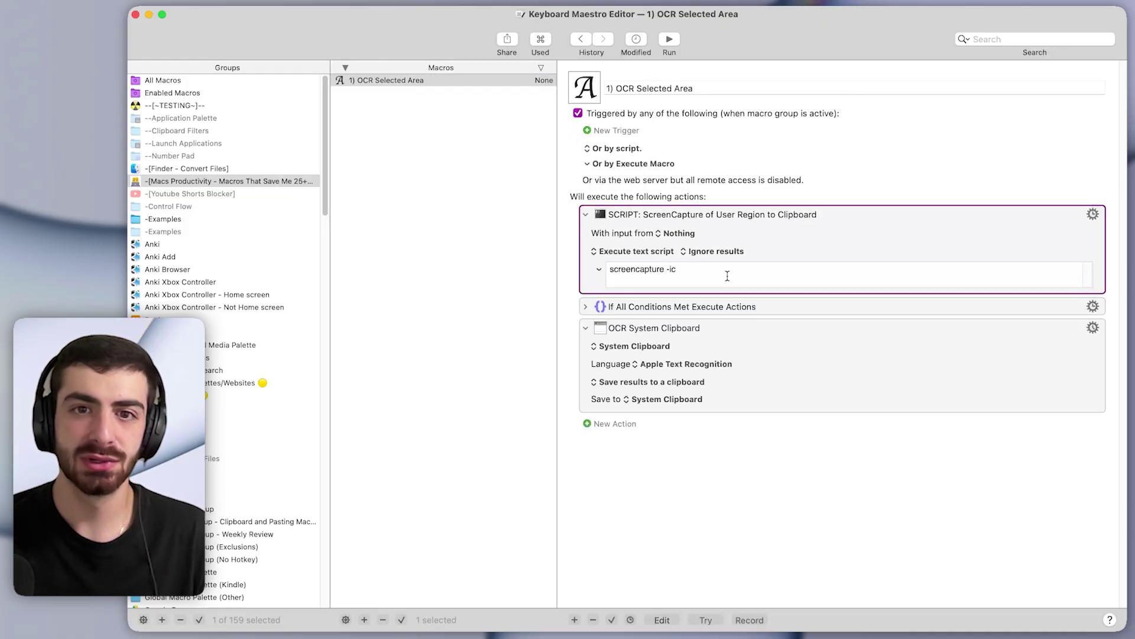
left_click_drag(727, 275, 611, 269)
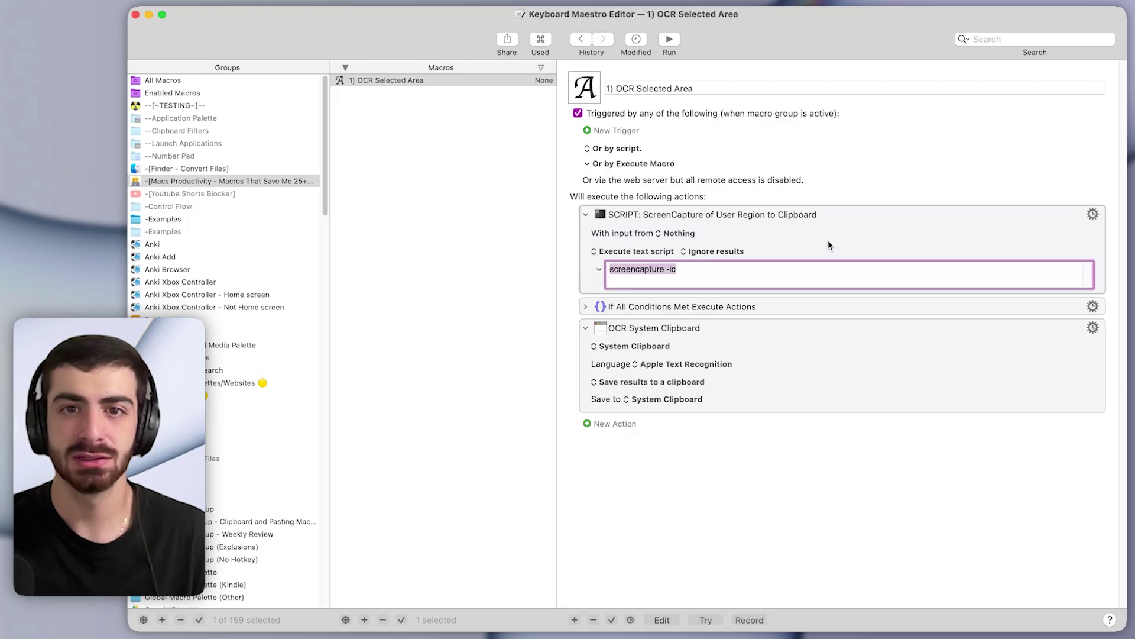
left_click(801, 246)
key("super+shift+4")
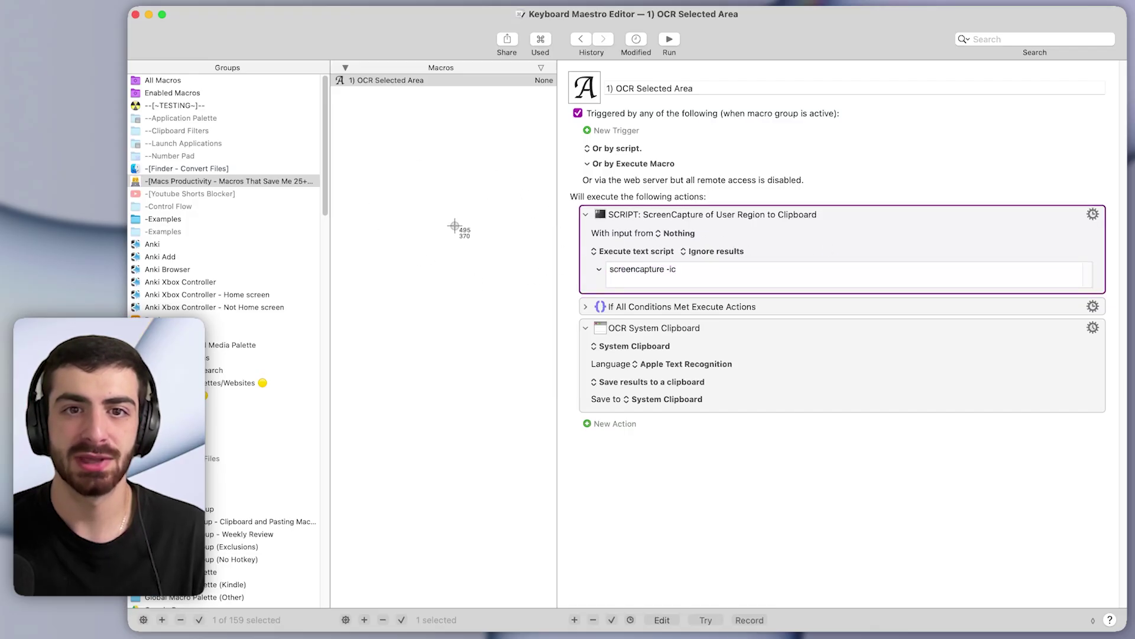
left_click_drag(456, 188, 515, 273)
- Review the OCR System Clipboard action and expand the If All Conditions Met action to inspect its Escape key condition
left_click(749, 330)
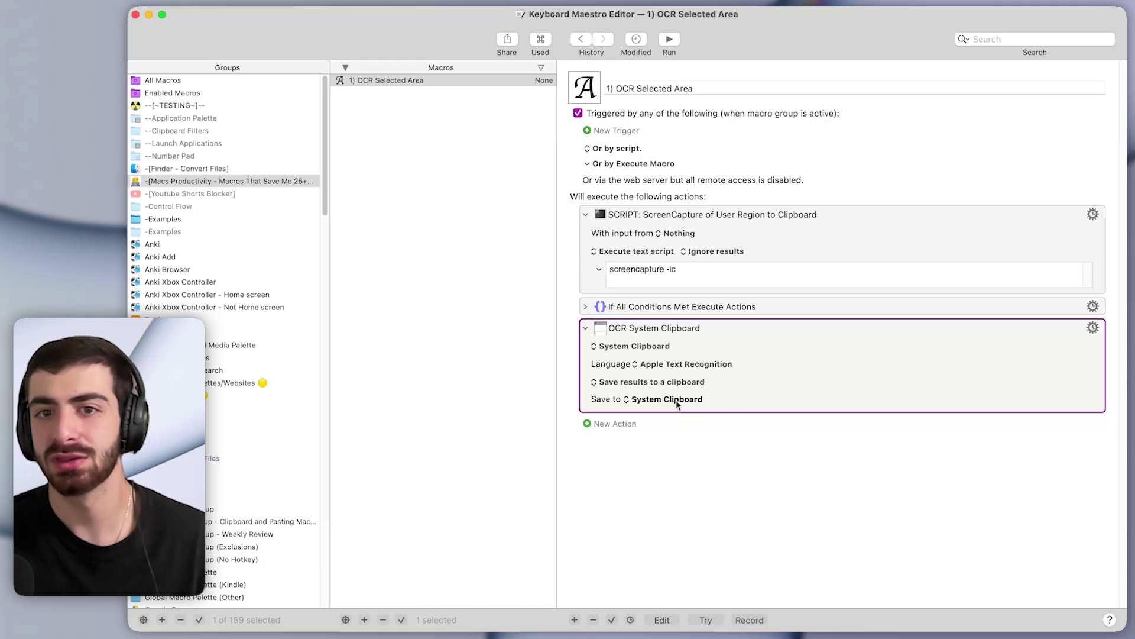
double_click(702, 307)
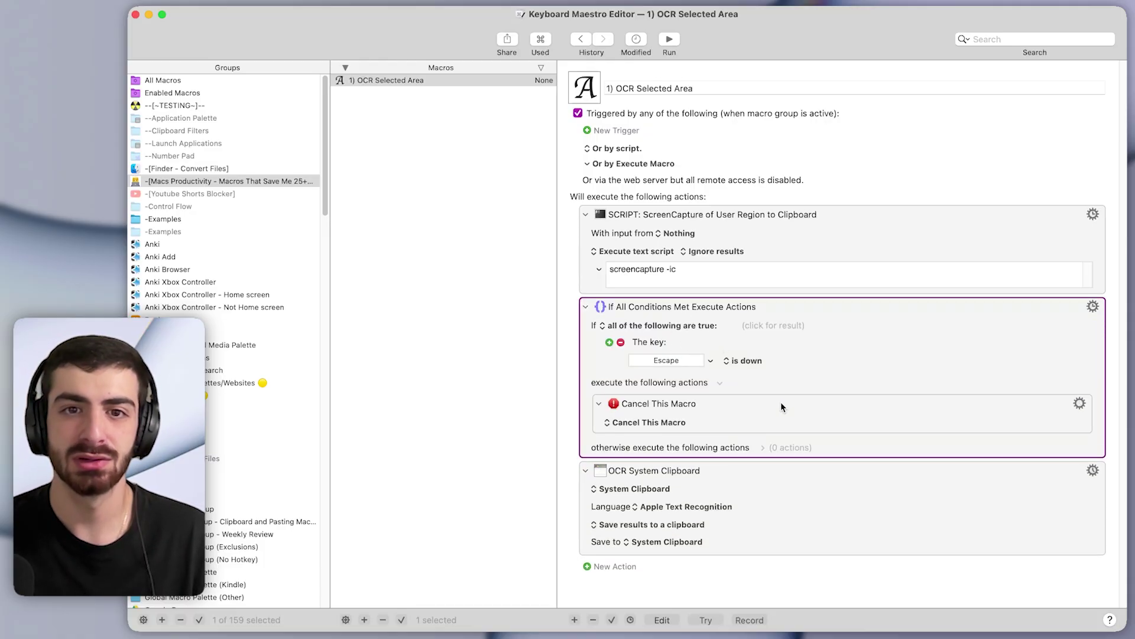
left_click(781, 402)
left_click(779, 321)
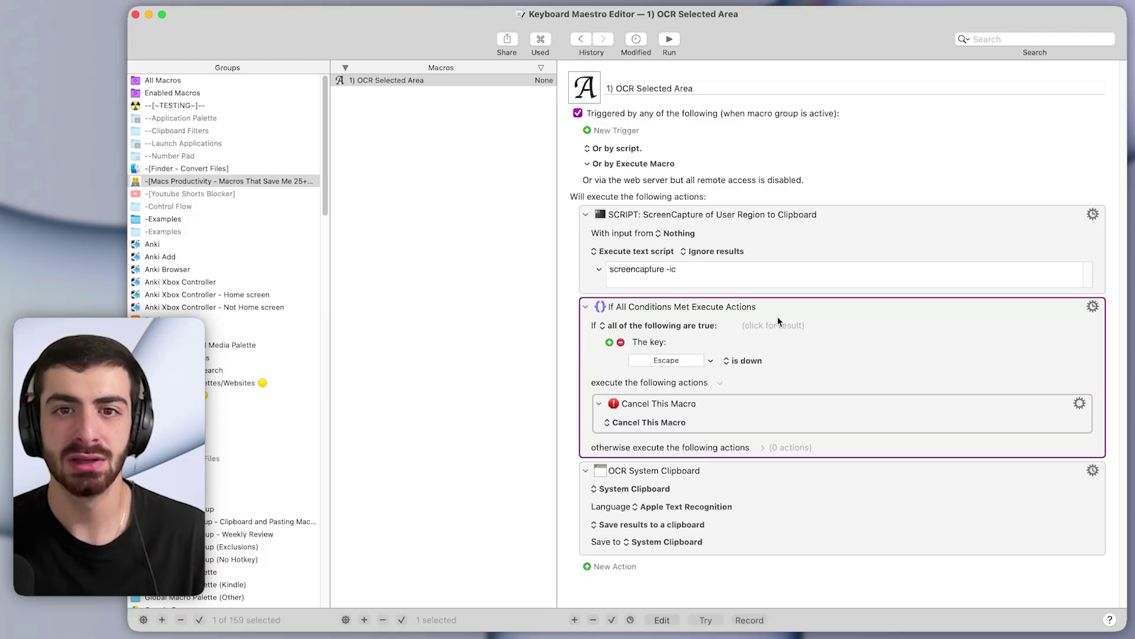
- Select the screen capture script action and demonstrate another region selection over the macro editor
left_click(761, 240)
key("super+shift+4")
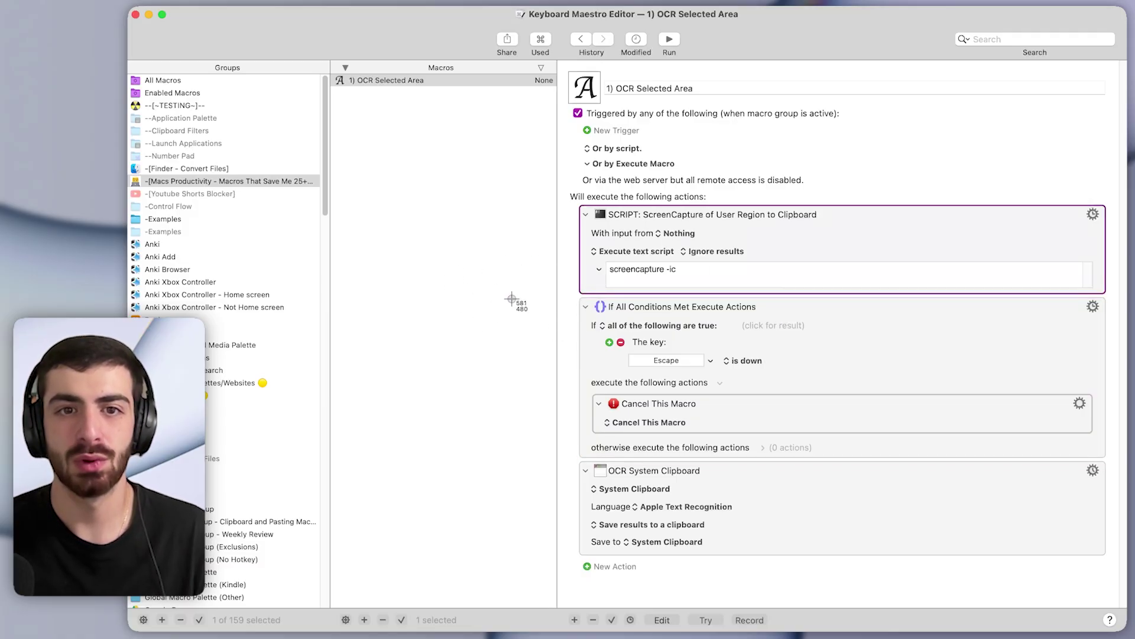
left_click_drag(457, 296, 599, 441)
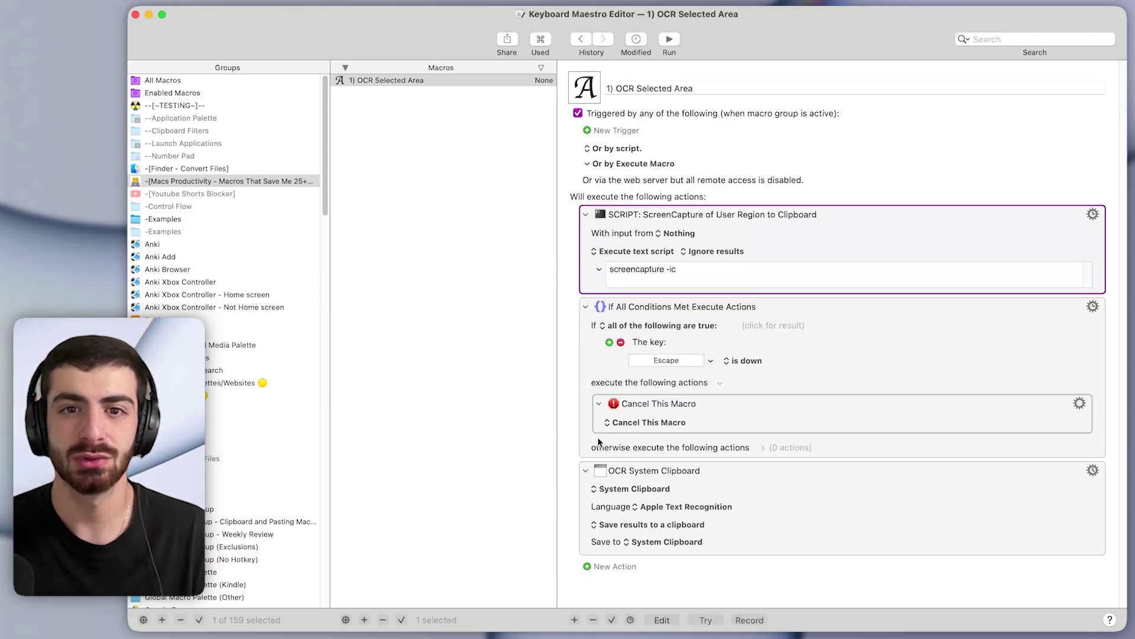
- Collapse the If All Conditions Met action and review the screen capture script and OCR System Clipboard actions
left_click(839, 330)
key("Left")
left_click(765, 389)
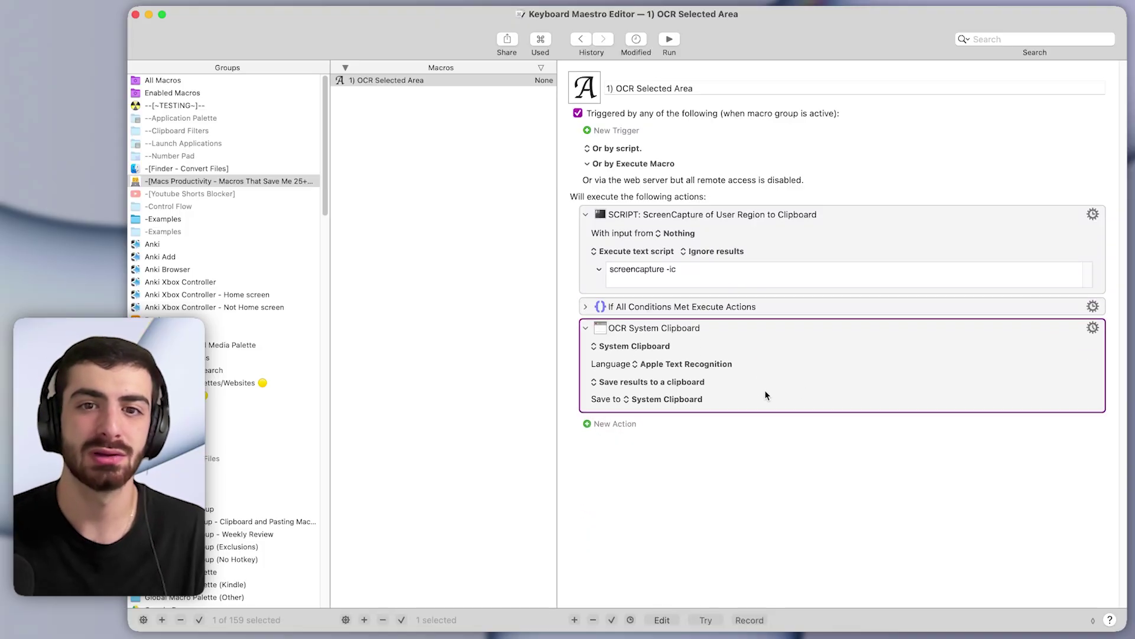
left_click(781, 260)
left_click(811, 354)
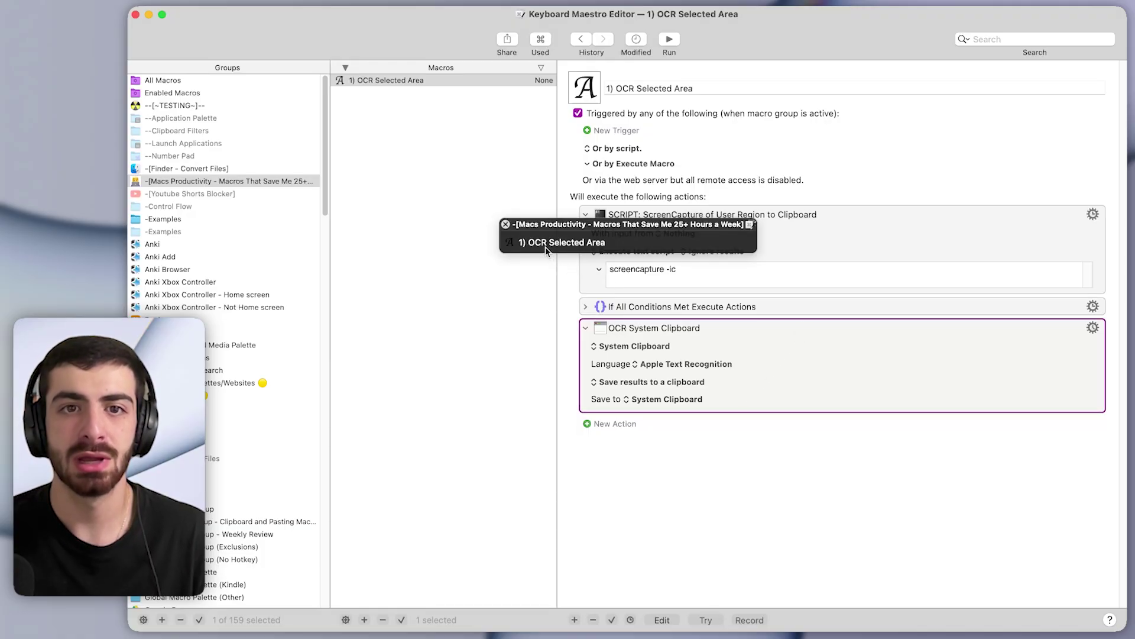
- Run the OCR Selected Area macro over part of the macro groups list
left_click_drag(290, 123, 131, 290)
left_click(381, 81)
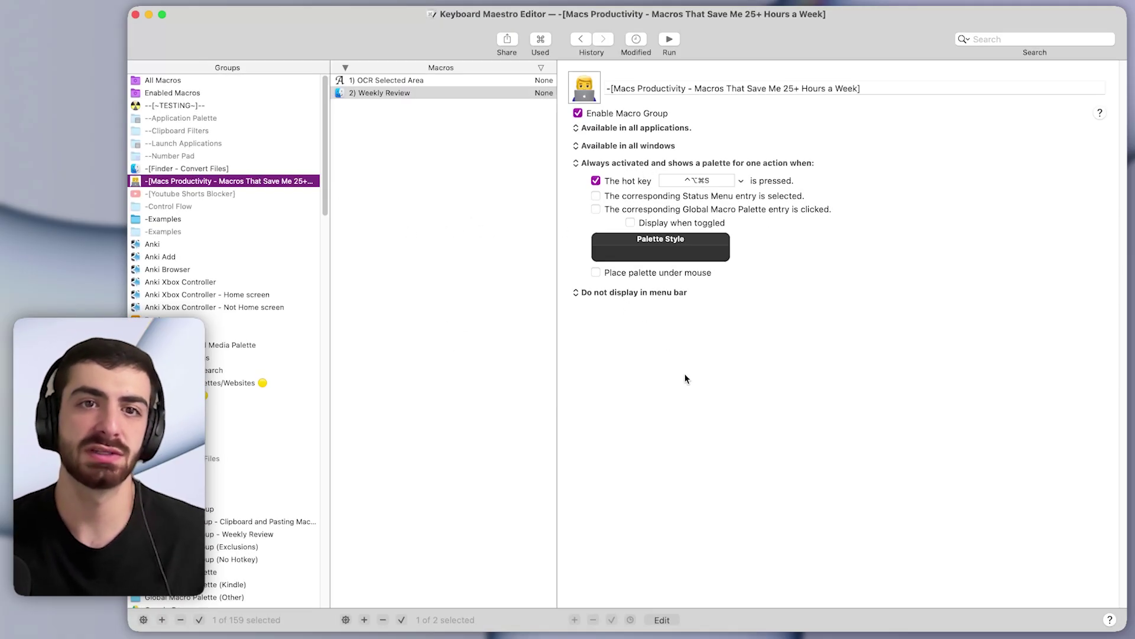
- Run the 2) Weekly Review macro from the palette of the Macros That Save Me 25+ Hours a Week group
key("ctrl+alt+super+s")
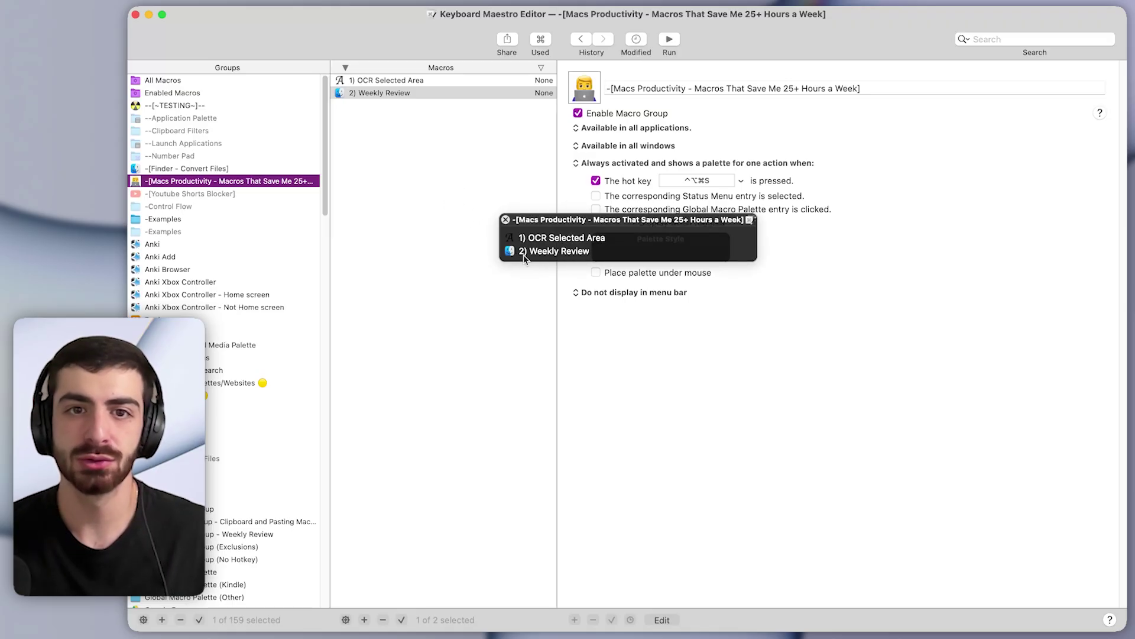
left_click(541, 253)
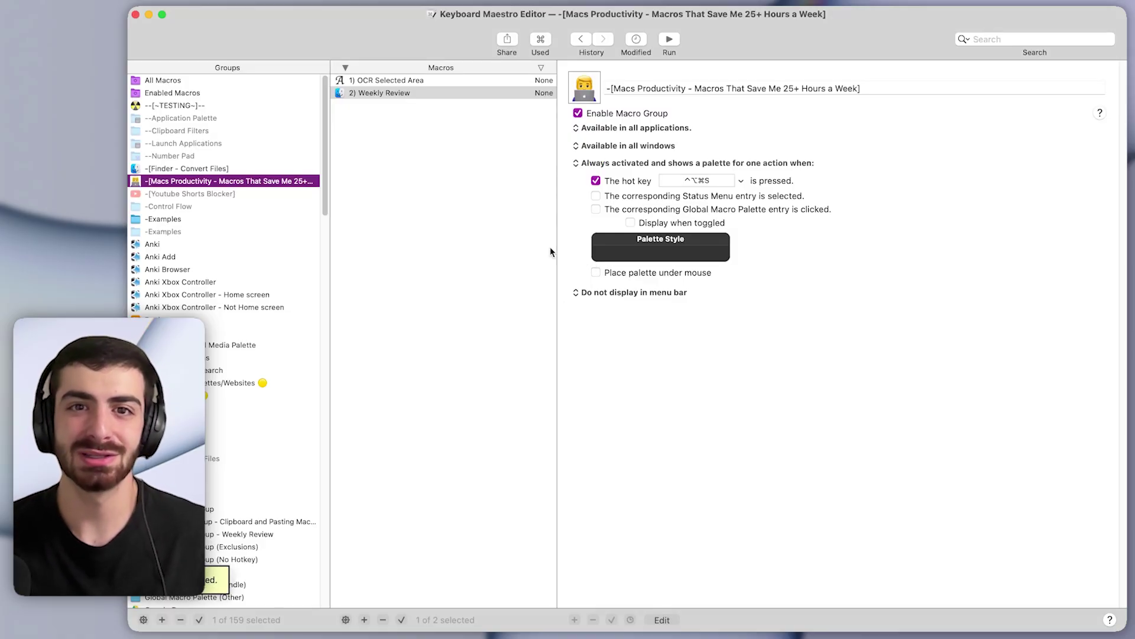
- Open the 2) Weekly Review macro and examine its Activate Keyboard Maestro, Backup KM Library and 0.1-second pause actions
left_click(406, 93)
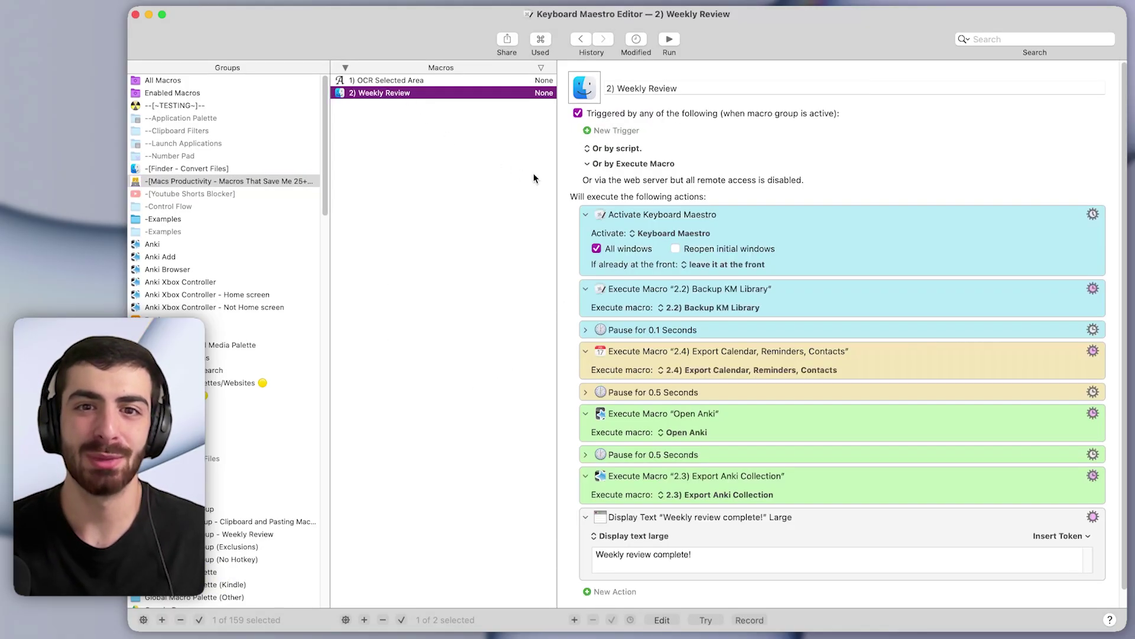
left_click(807, 244)
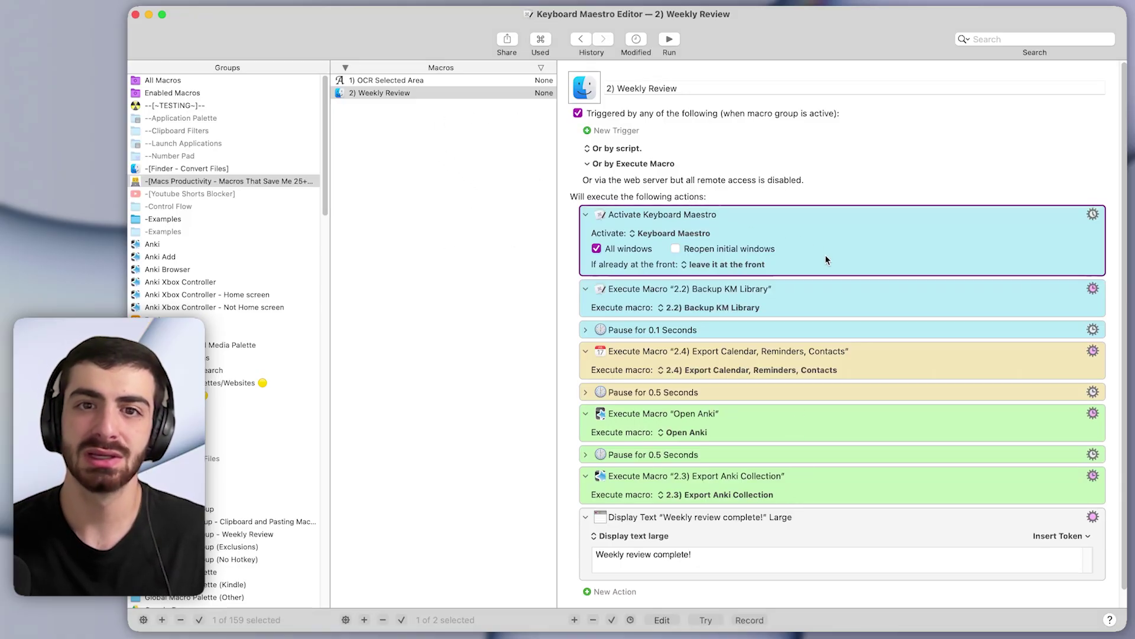
left_click(840, 315)
left_click(844, 325)
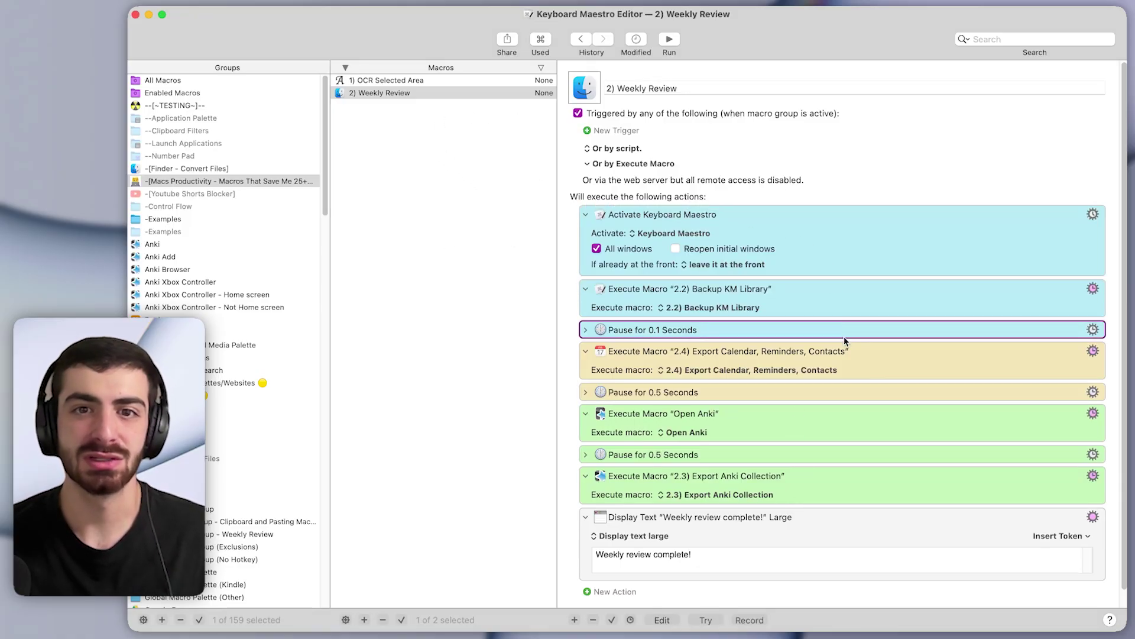
left_click(803, 248)
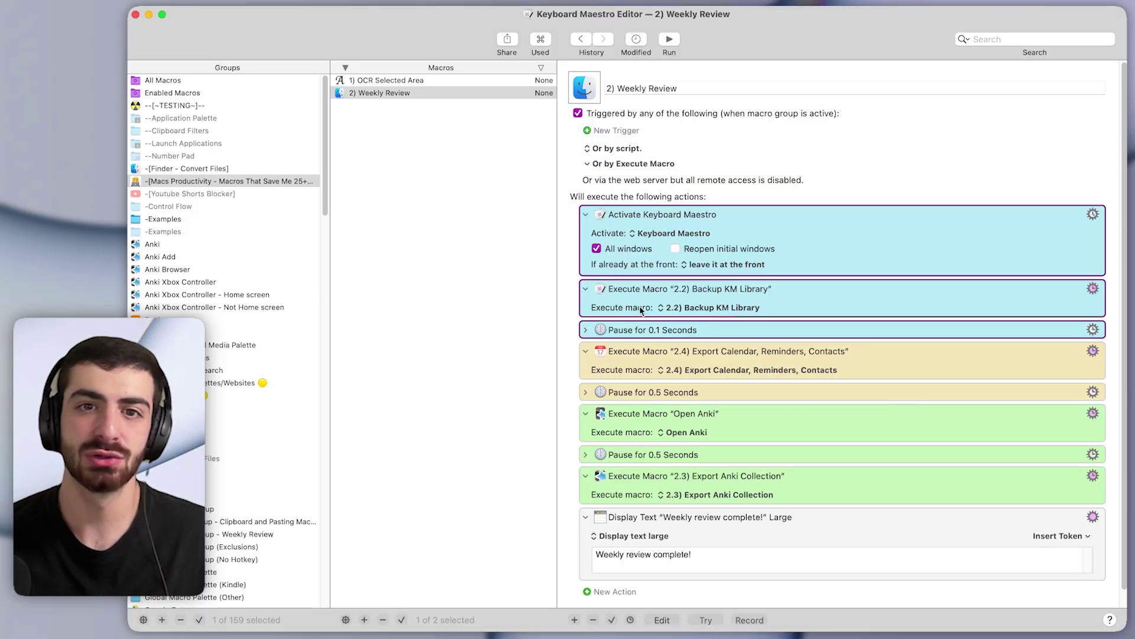
left_click(763, 217)
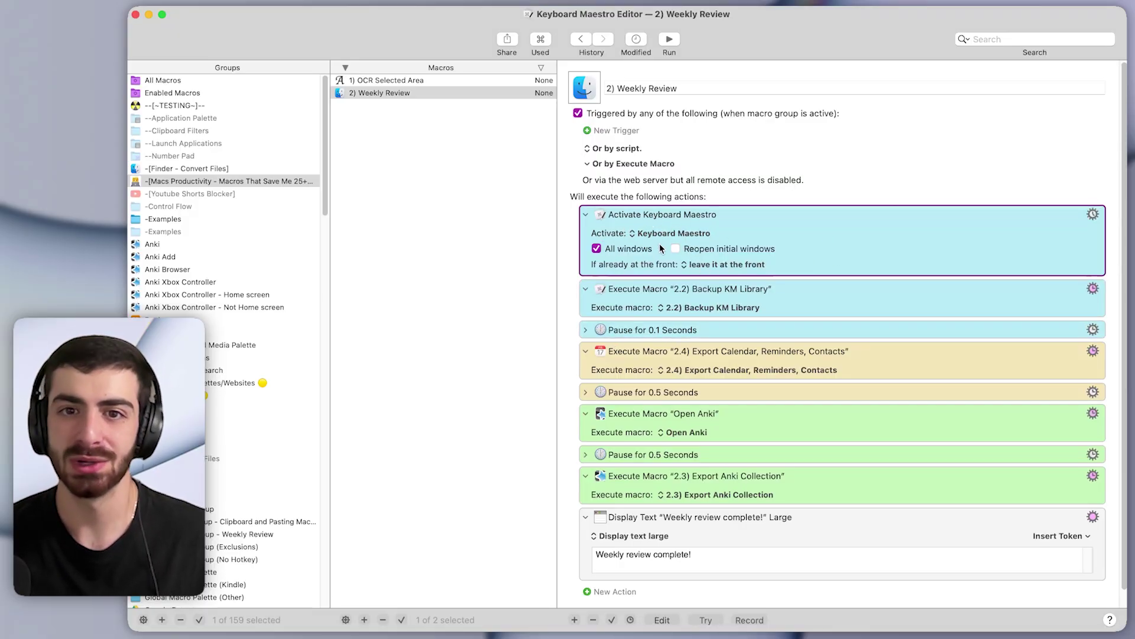
left_click(739, 285)
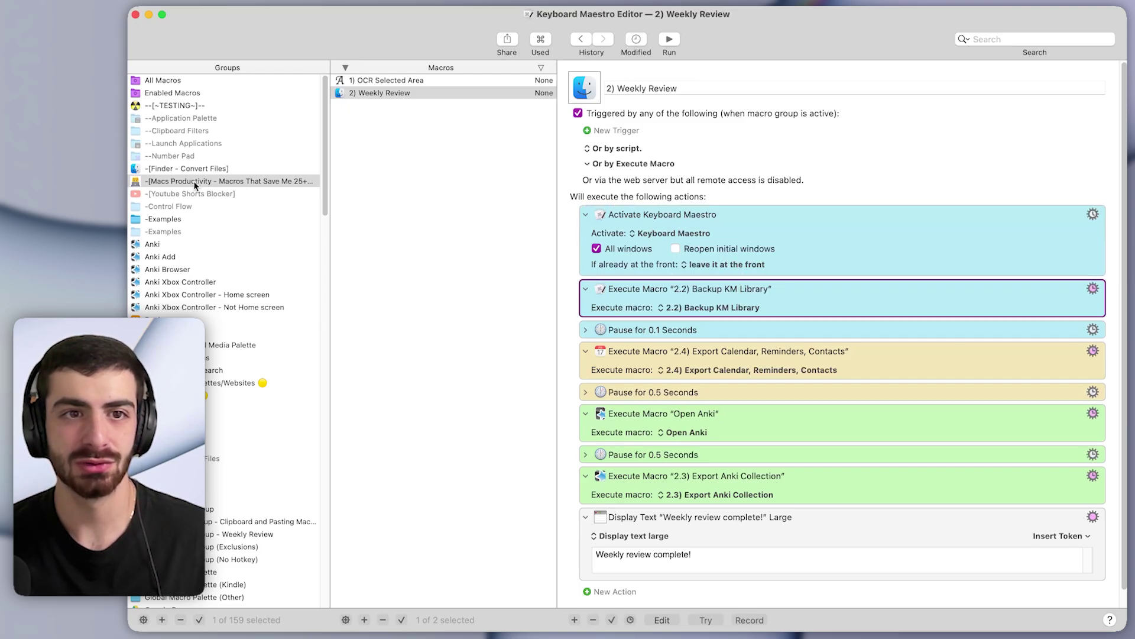
- Open the 2.2) Backup KM Library macro in the -Examples group and compare its menu-selection action with Keyboard Maestro's File > Export commands
left_click(164, 219)
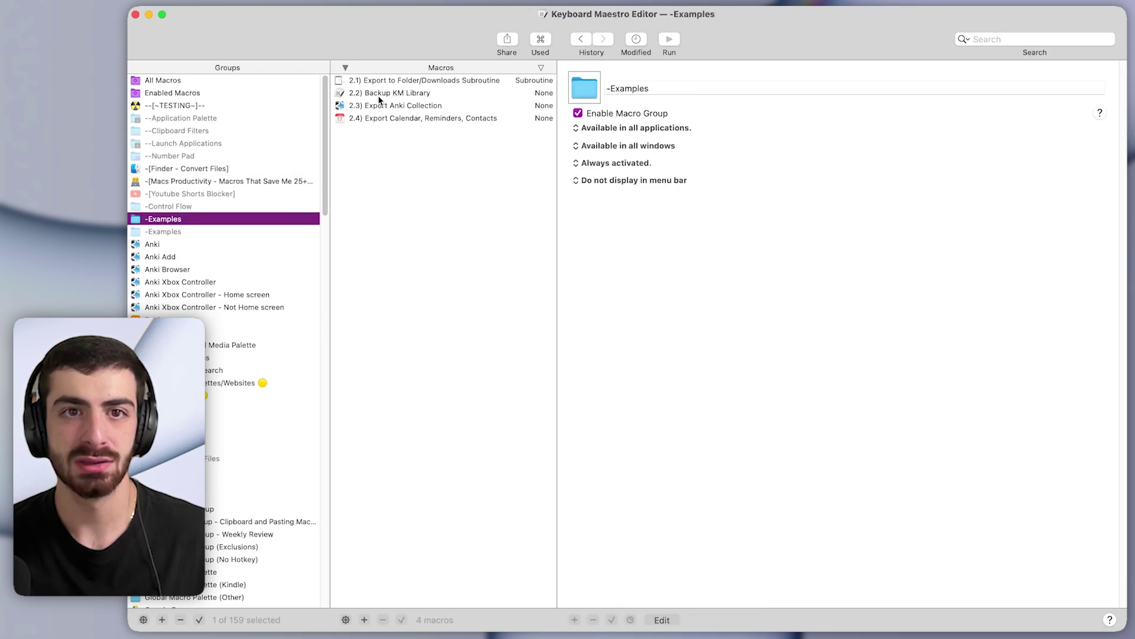
left_click(378, 93)
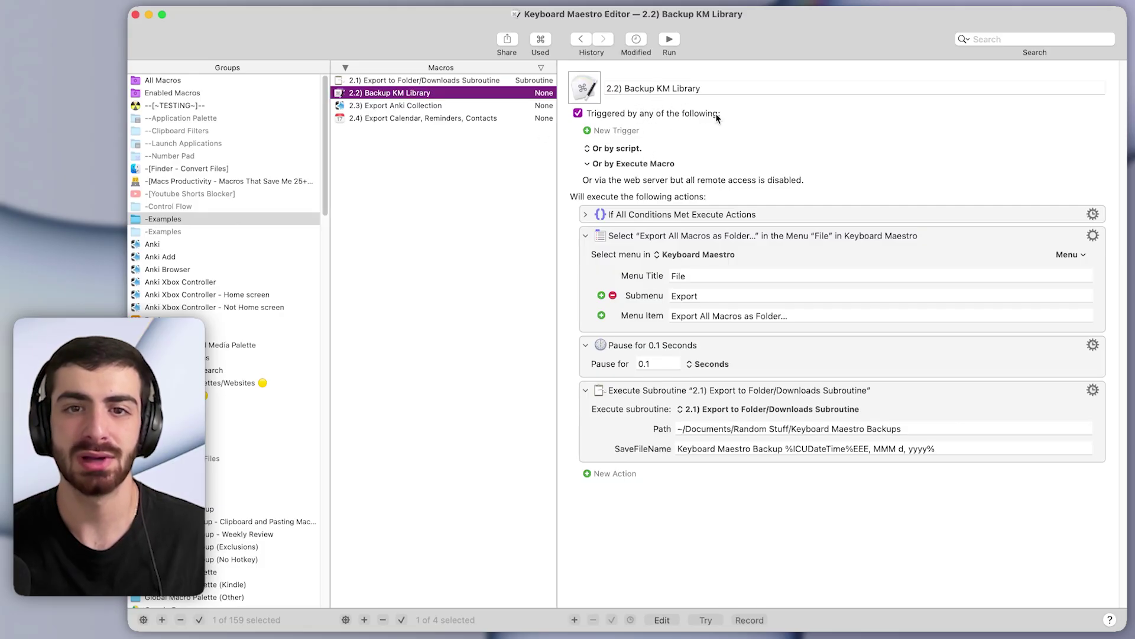
left_click(805, 254)
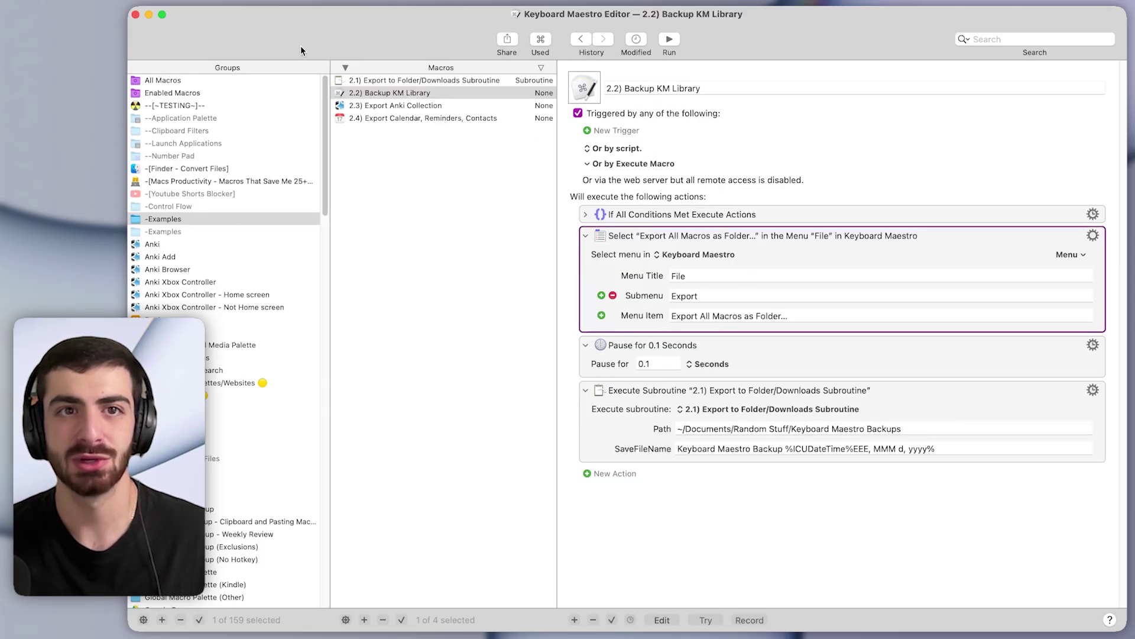
left_click(258, 2)
mouse_move(296, 160)
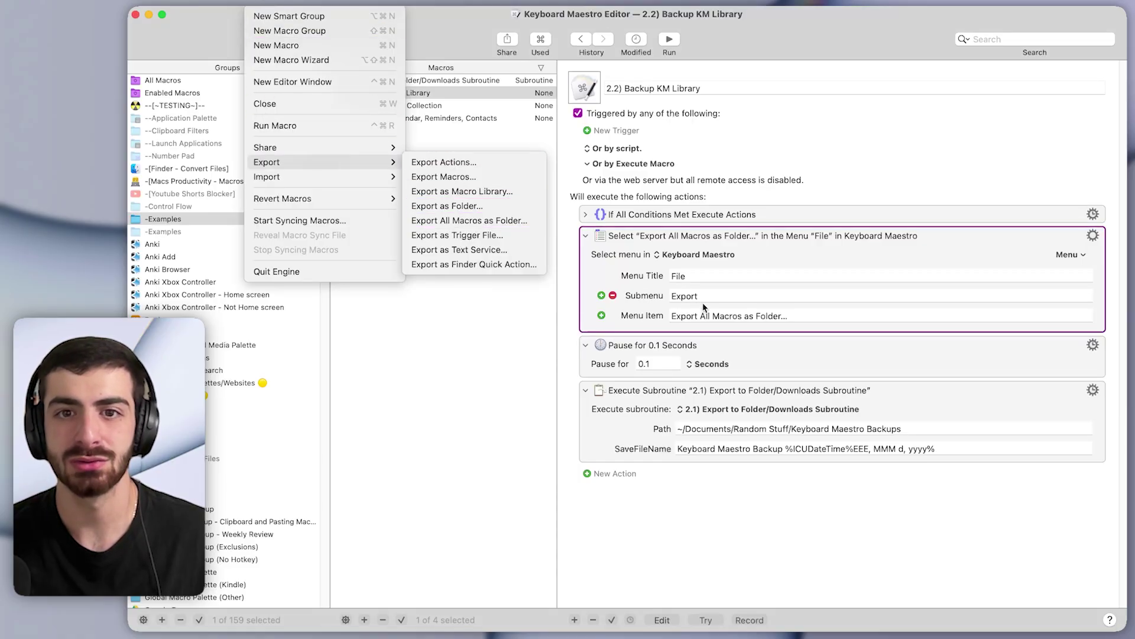
left_click(745, 267)
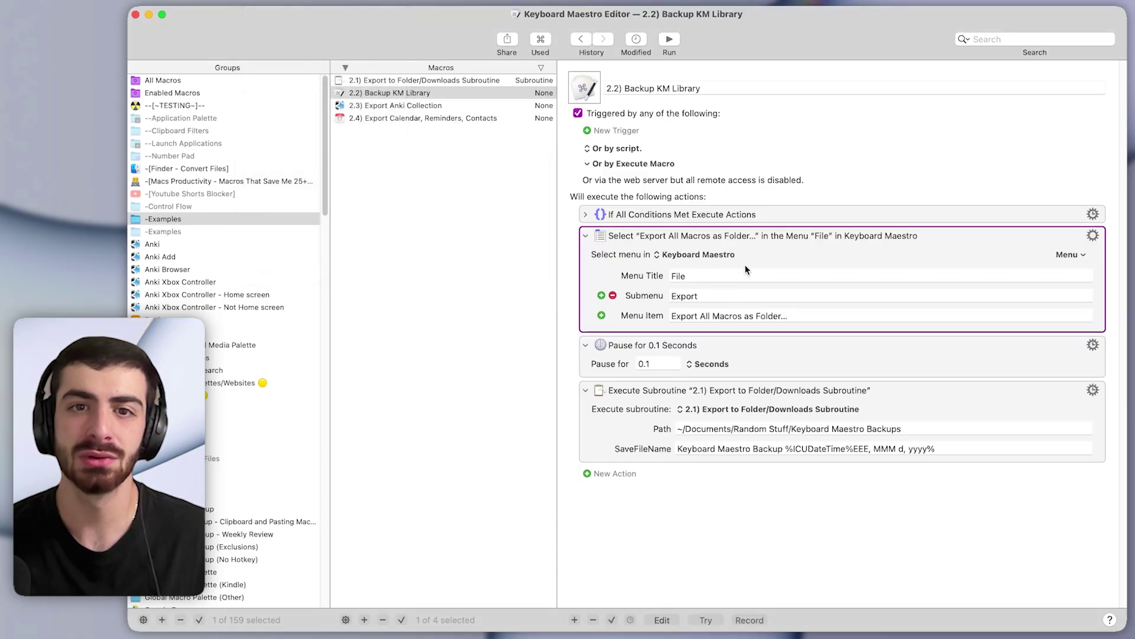
left_click(796, 373)
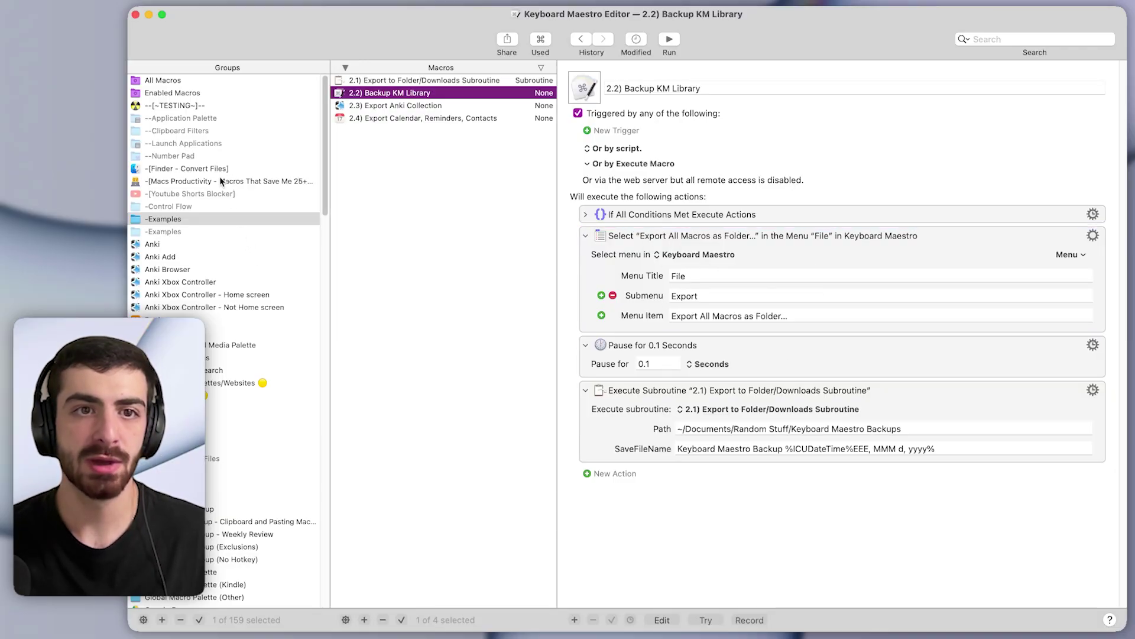
- Return to the 2) Weekly Review macro and review its Export Calendar, Reminders, Contacts, Open Anki and Export Anki Collection actions
left_click(219, 179)
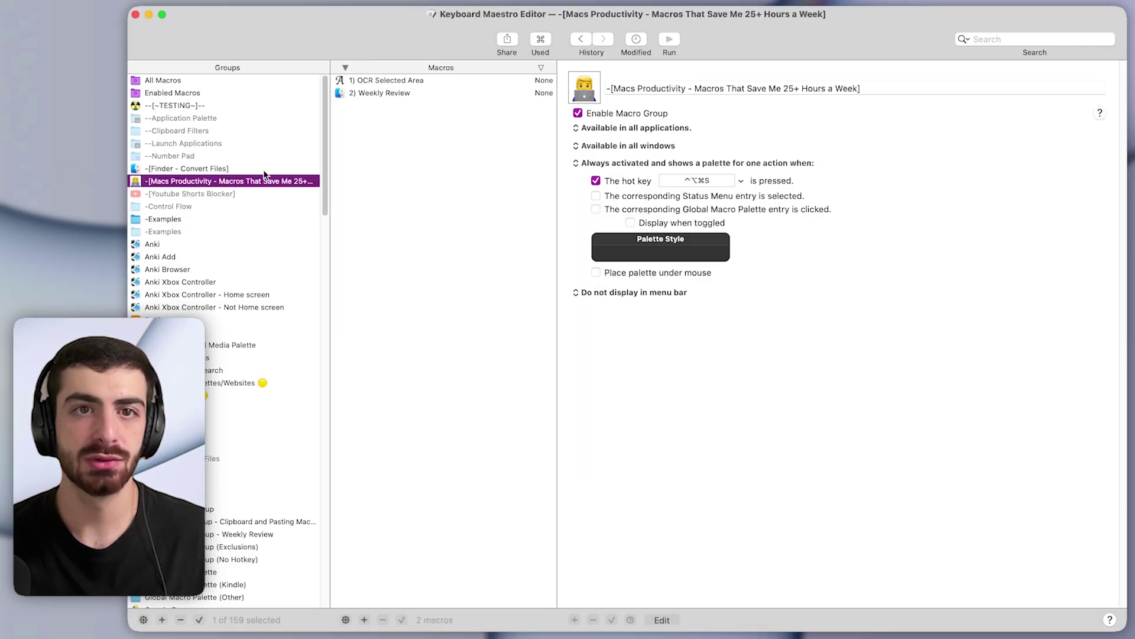
left_click(398, 94)
left_click(821, 354)
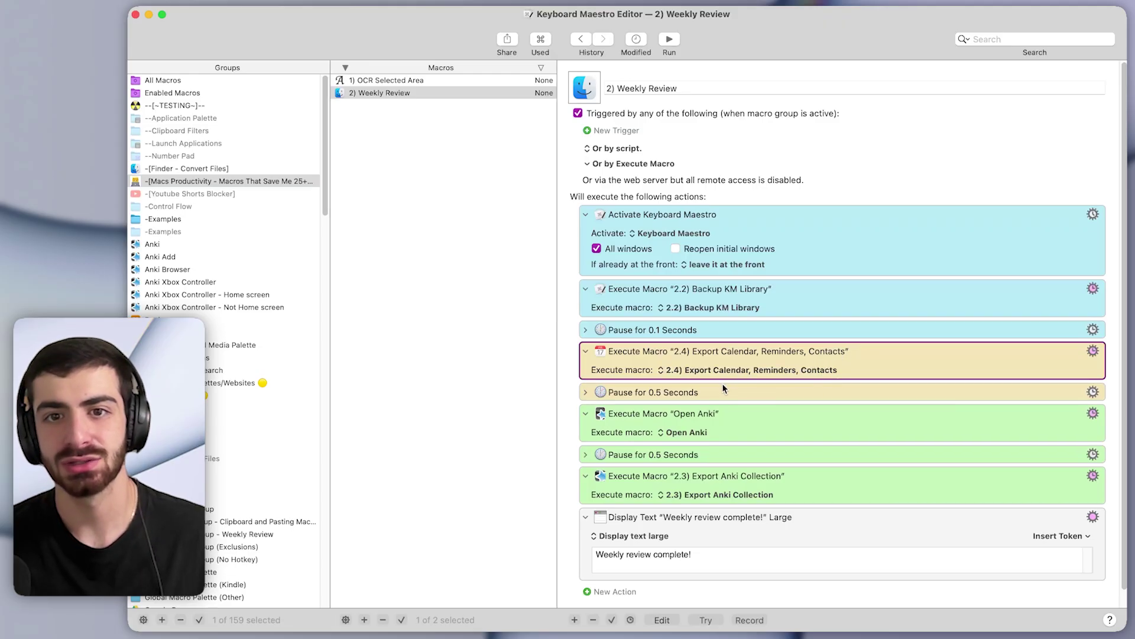
left_click(743, 421)
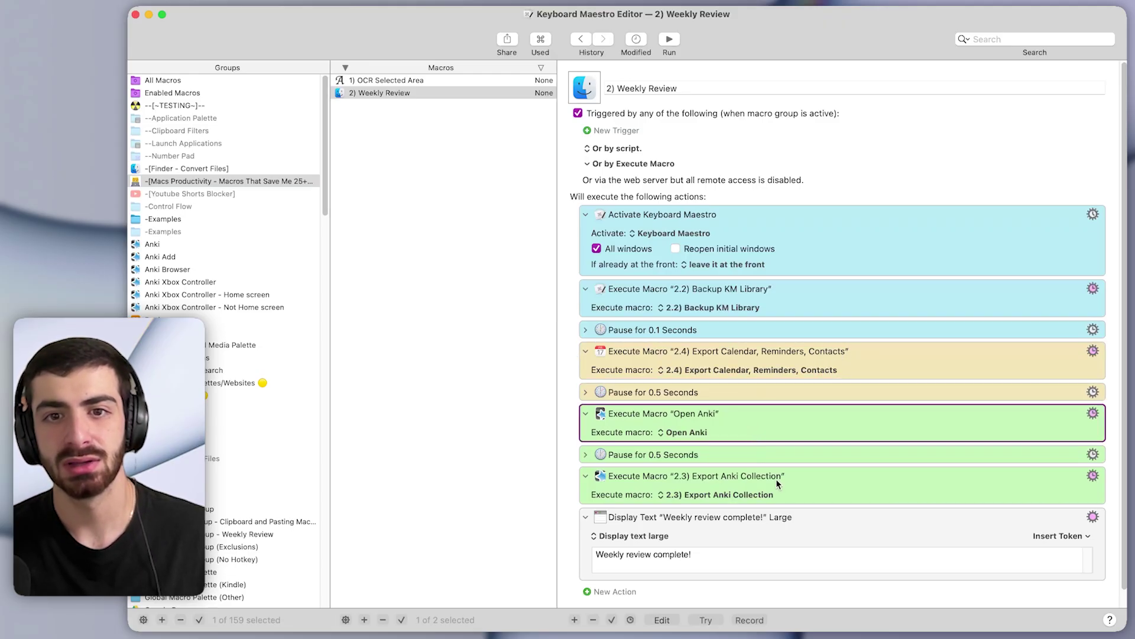
left_click(778, 478)
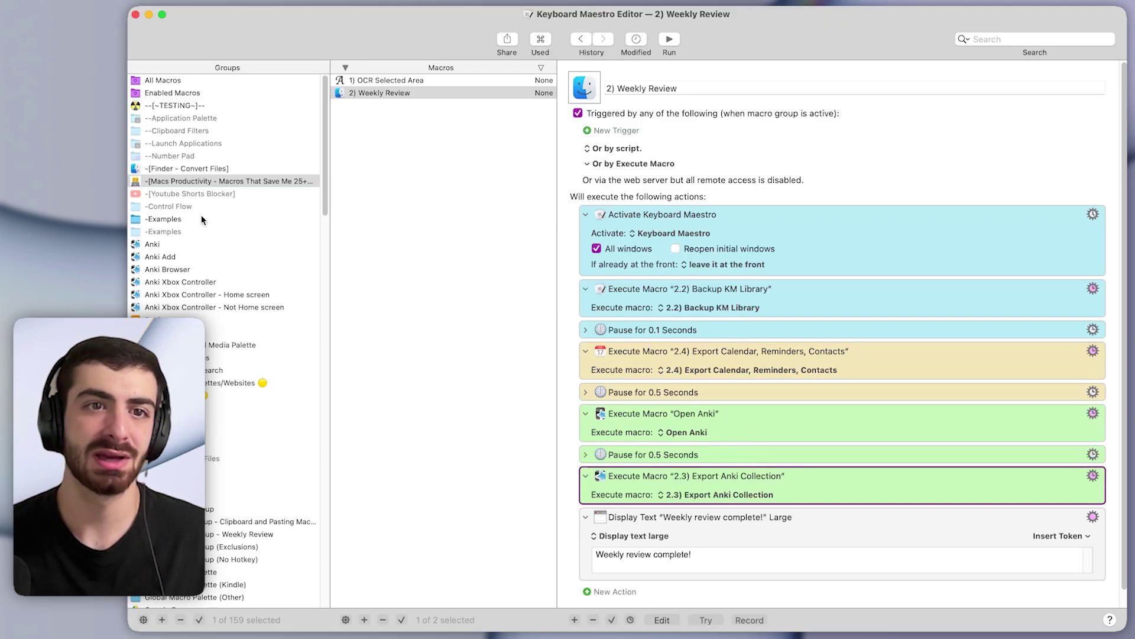
- Open the 2.4) Export Calendar, Reminders, Contacts macro in the -Examples group and examine its Calendar opening, waiting and archive export actions
left_click(158, 220)
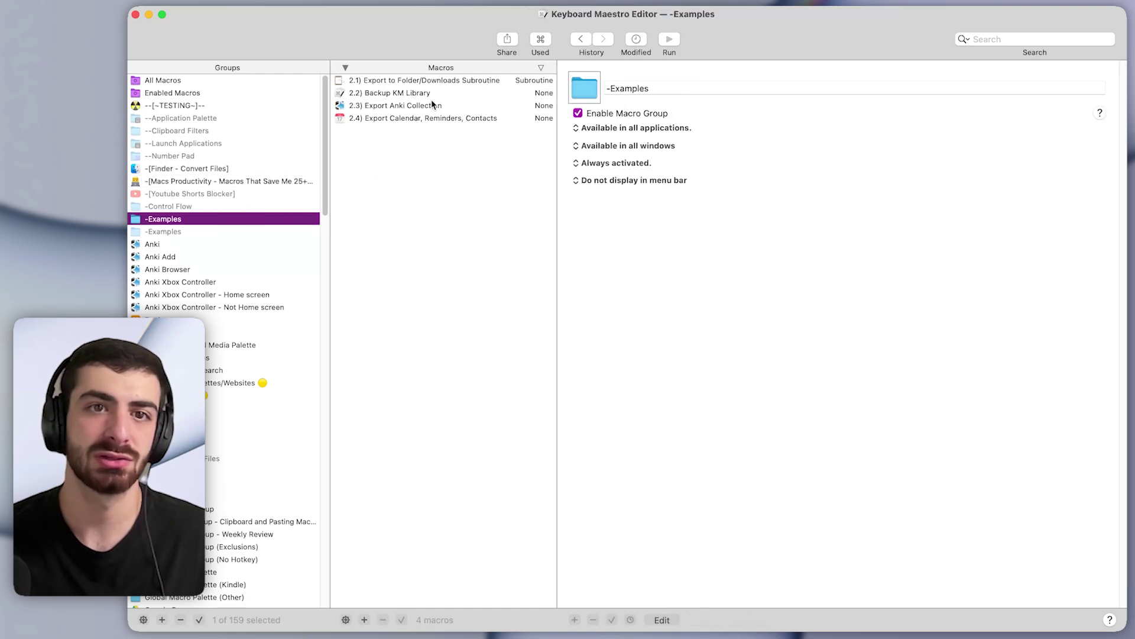
left_click(426, 118)
scroll(933, 283, "up", 10)
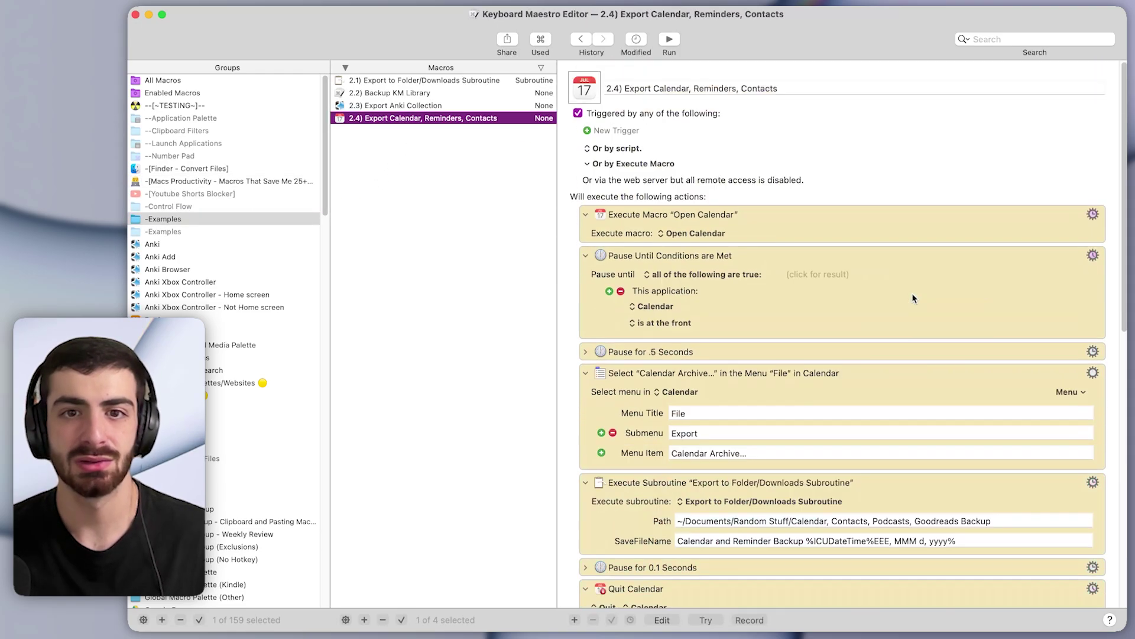
left_click(872, 216)
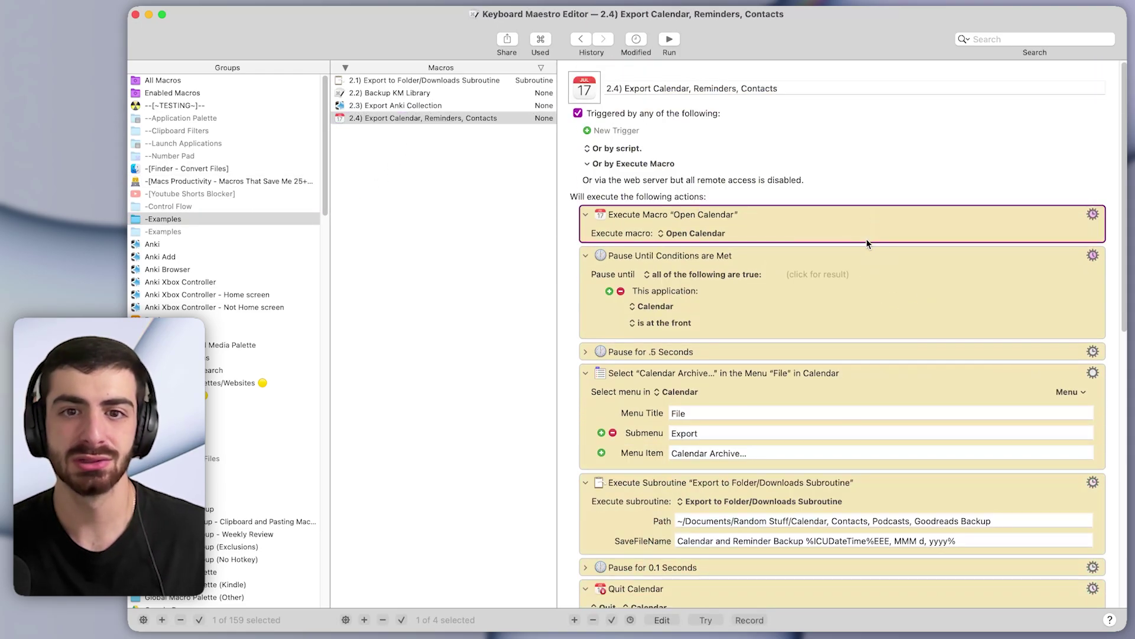
scroll(857, 254, "down", 1)
left_click(728, 280)
scroll(656, 315, "down", 3)
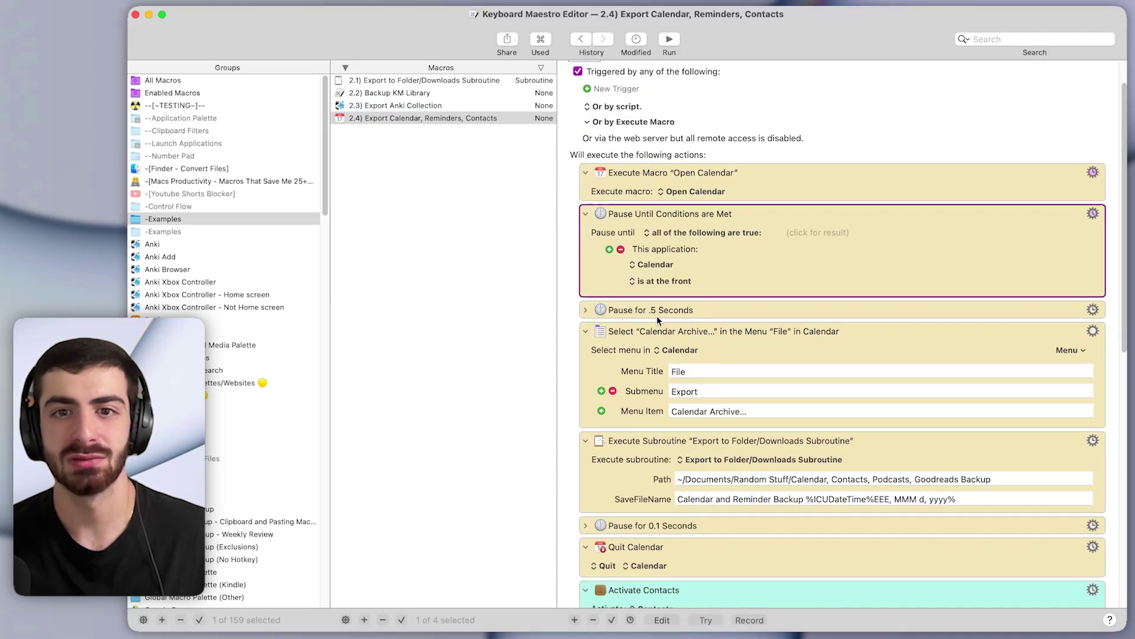
left_click(764, 292)
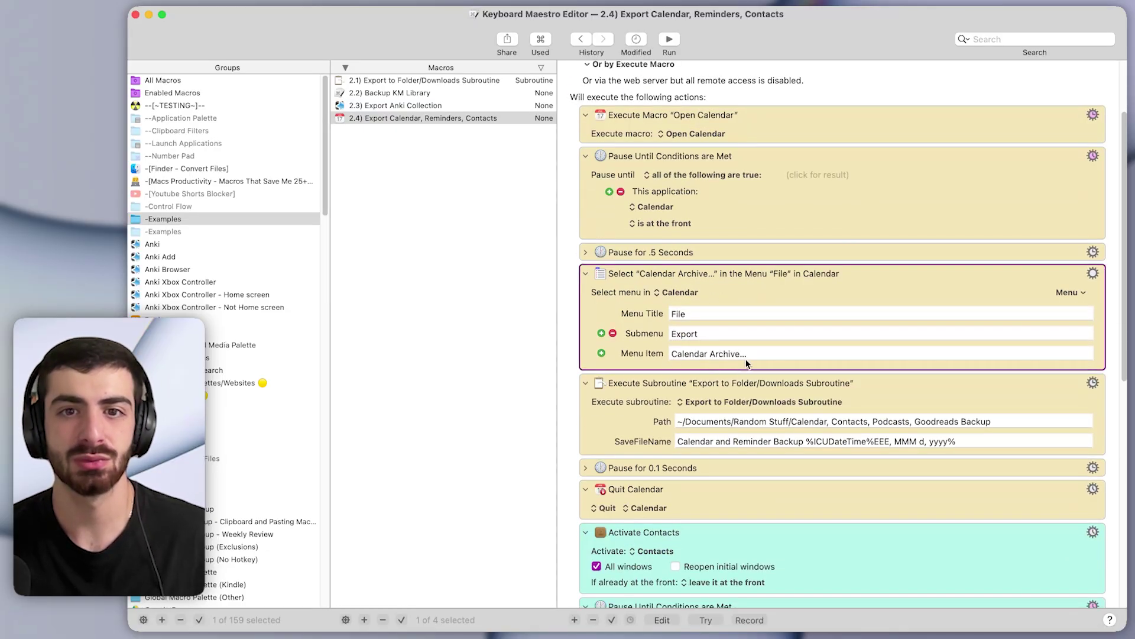
- Review the macro's Contacts actions, including the Contacts Archive export and the backup folder path passed to the export subroutine
scroll(807, 184, "down", 12)
left_click(839, 191)
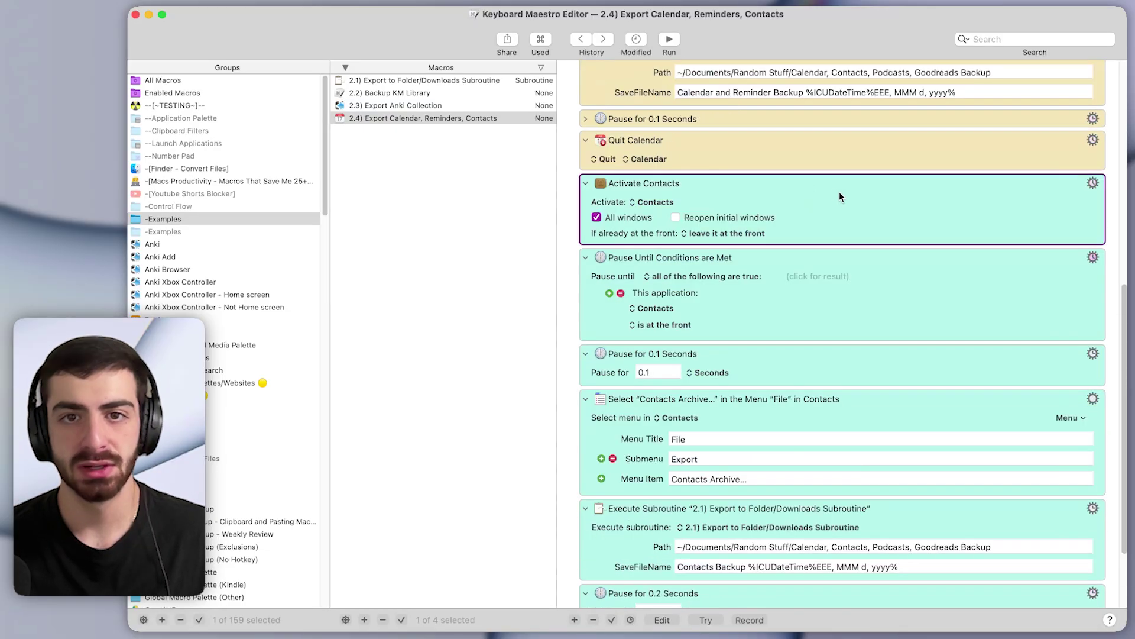
scroll(839, 198, "down", 3)
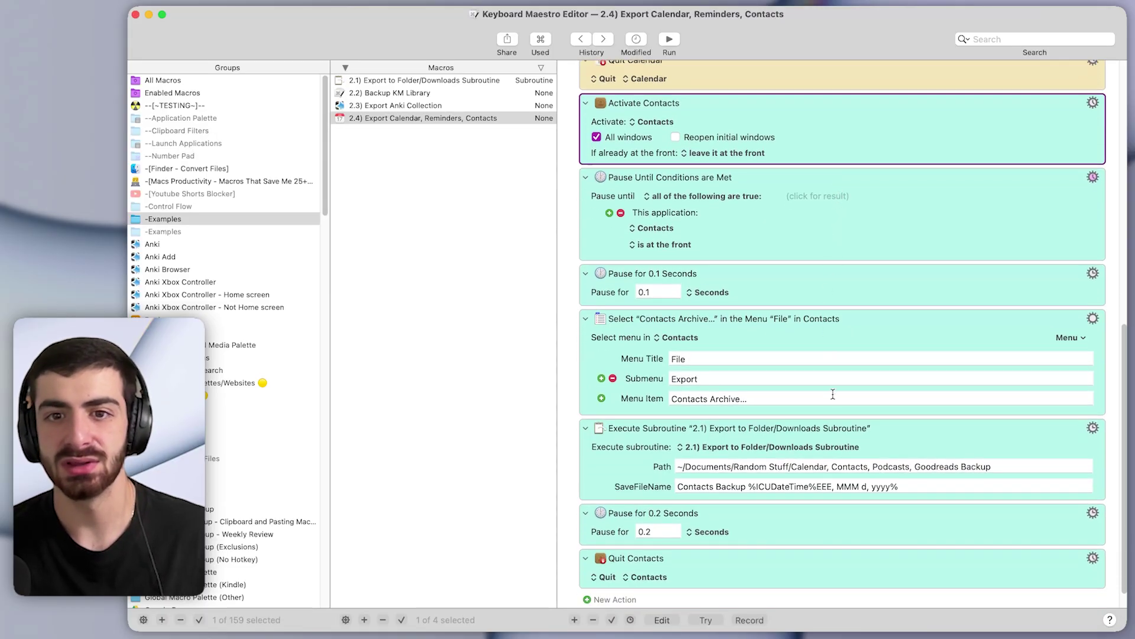
left_click(818, 535)
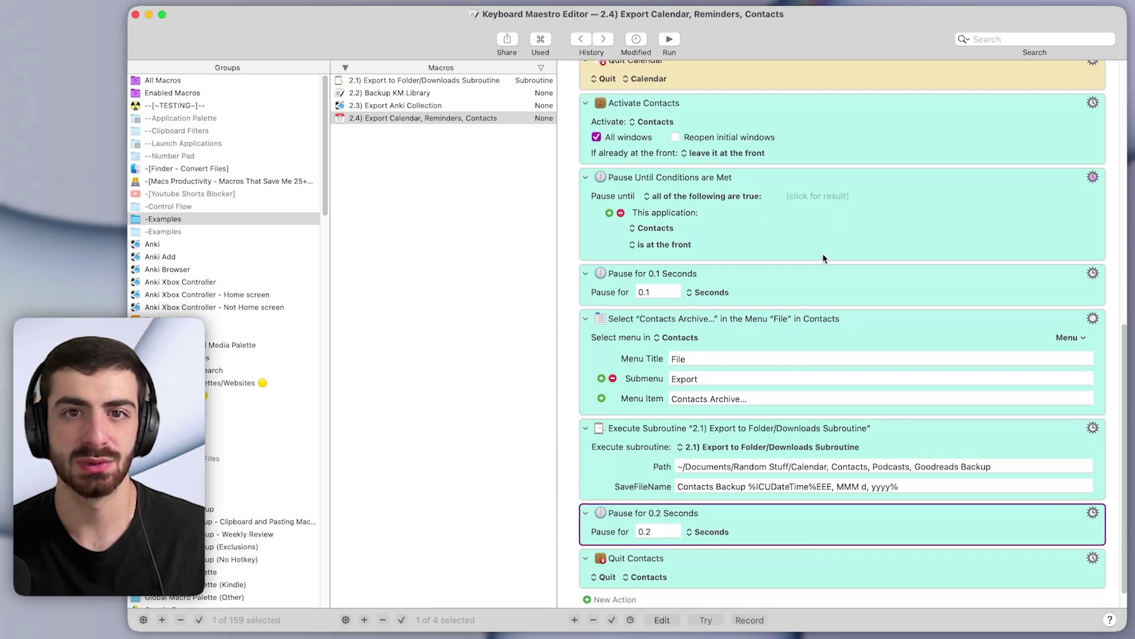
left_click(847, 161)
left_click(803, 337)
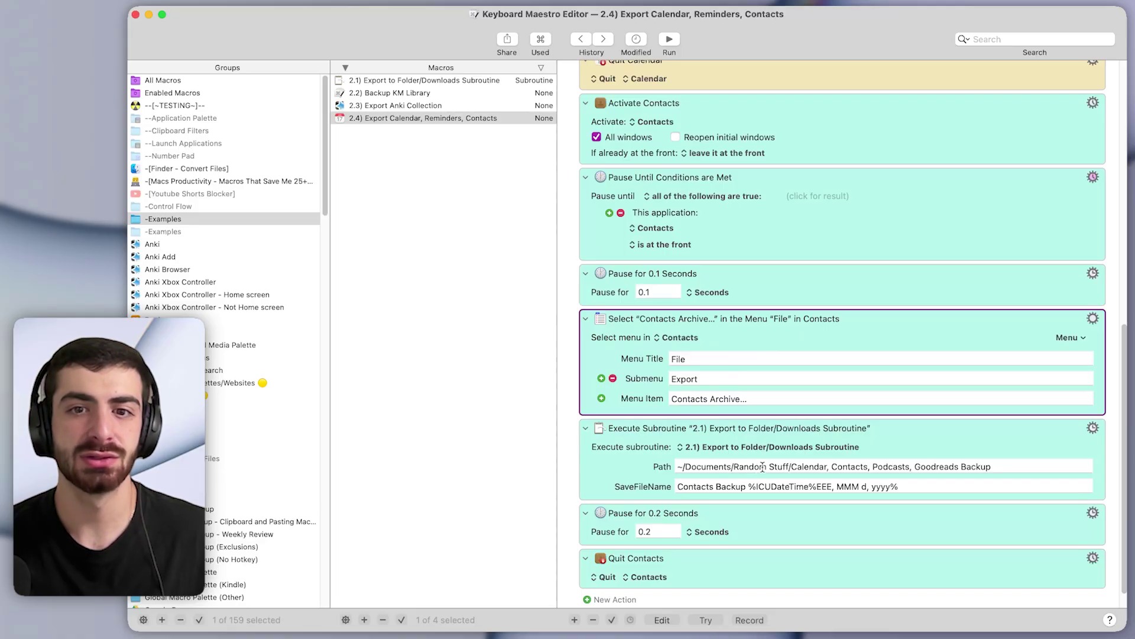
left_click_drag(762, 467, 964, 468)
key("Escape")
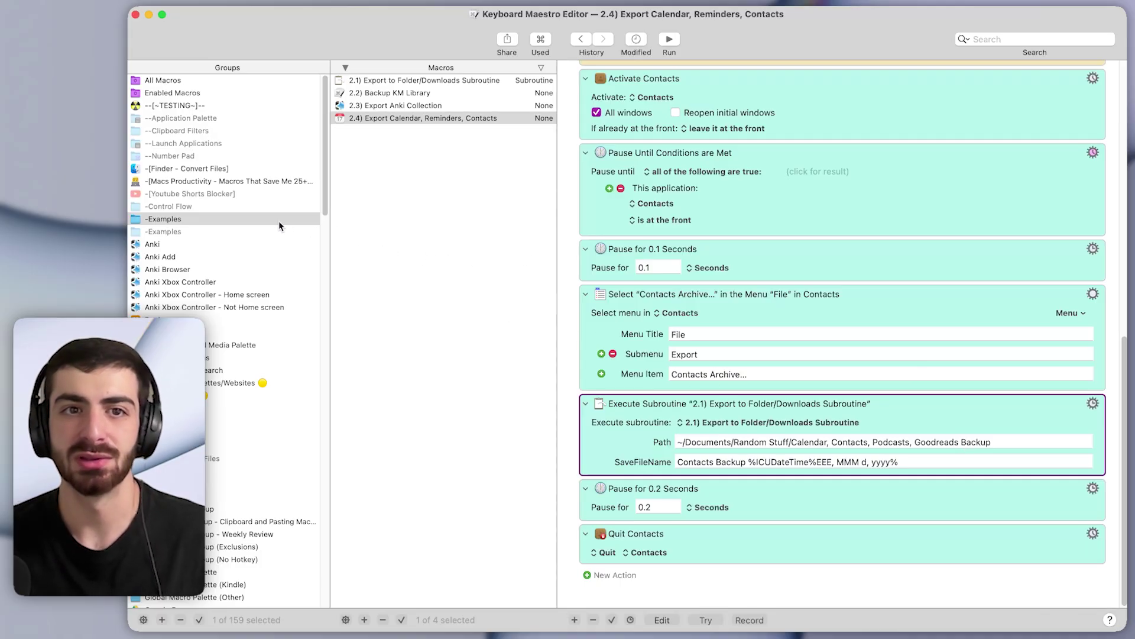
- Return to the Macros That Save Me 25+ Hours a Week group and view OCR Selected Area and Weekly Review in turn
left_click(281, 182)
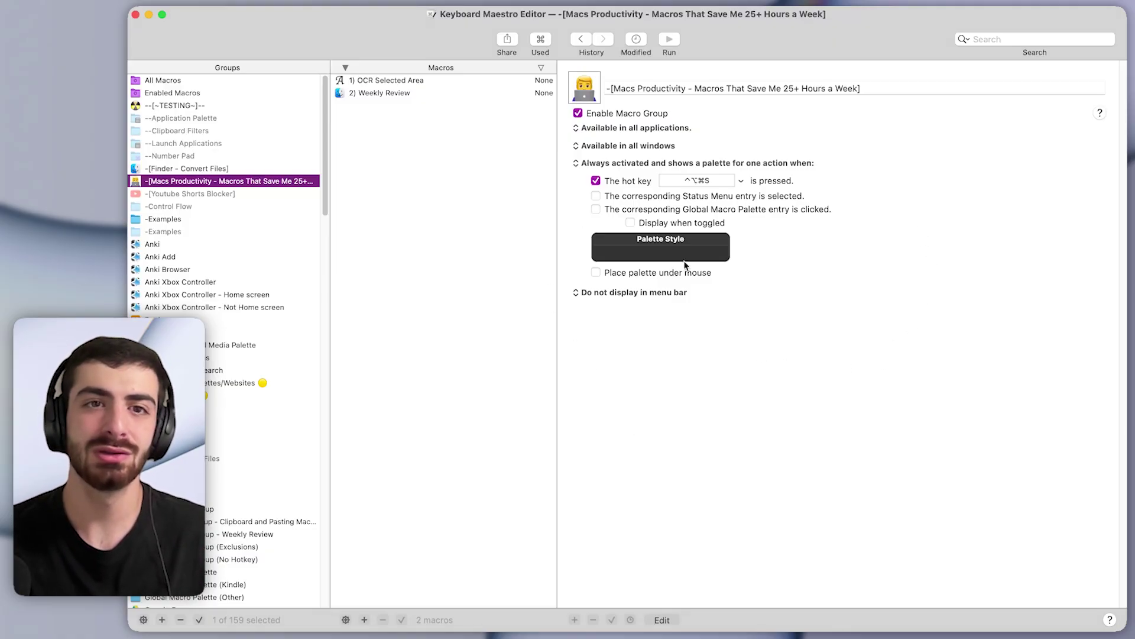
left_click(423, 80)
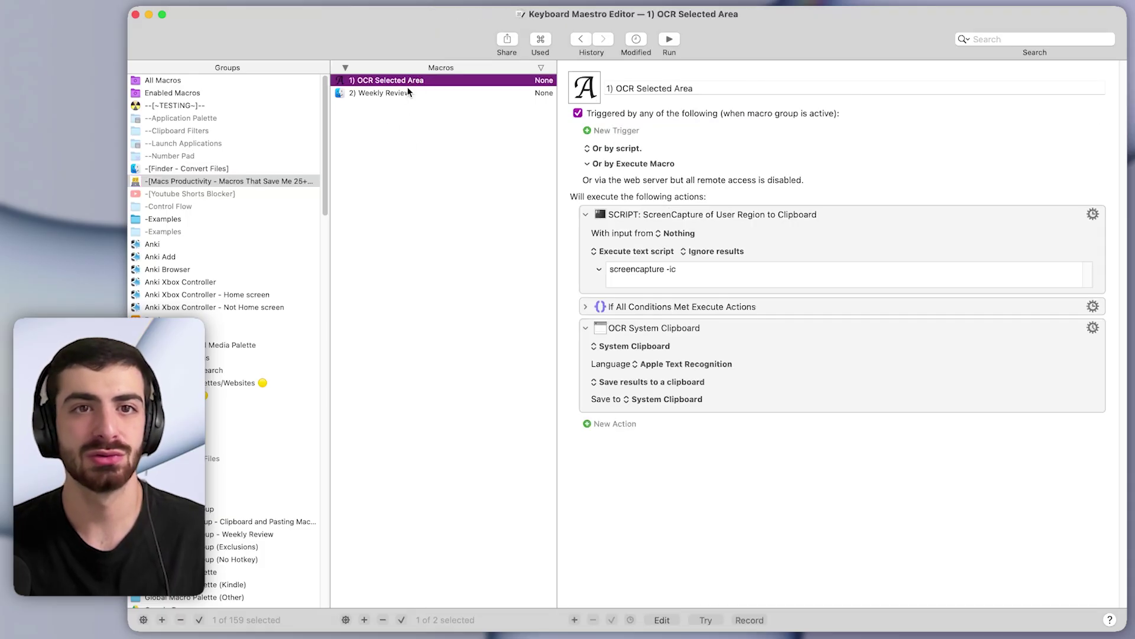
left_click(431, 93)
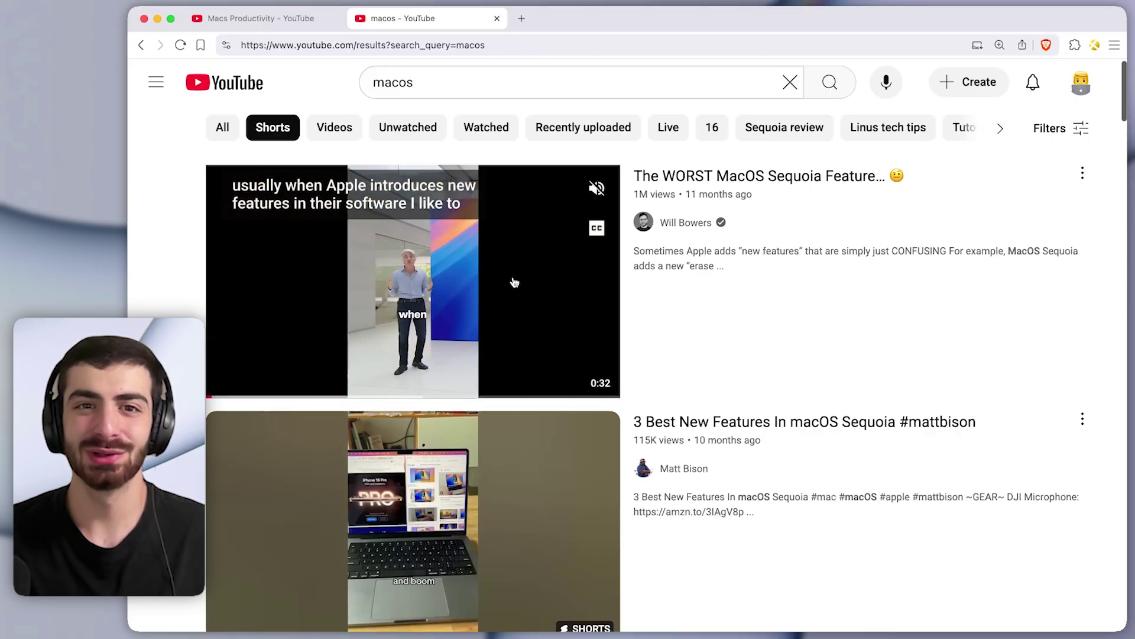
- Play the first macos Short in the YouTube results, scroll through the Shorts feed, and return to the Keyboard Maestro editor
left_click(514, 282)
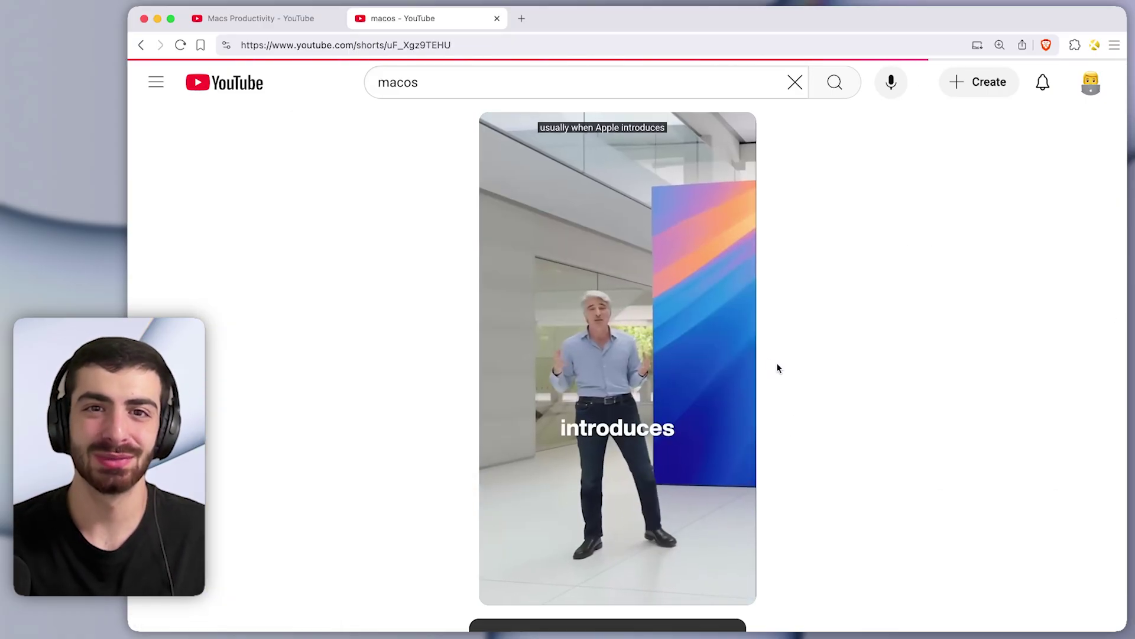
scroll(724, 256, "down", 3)
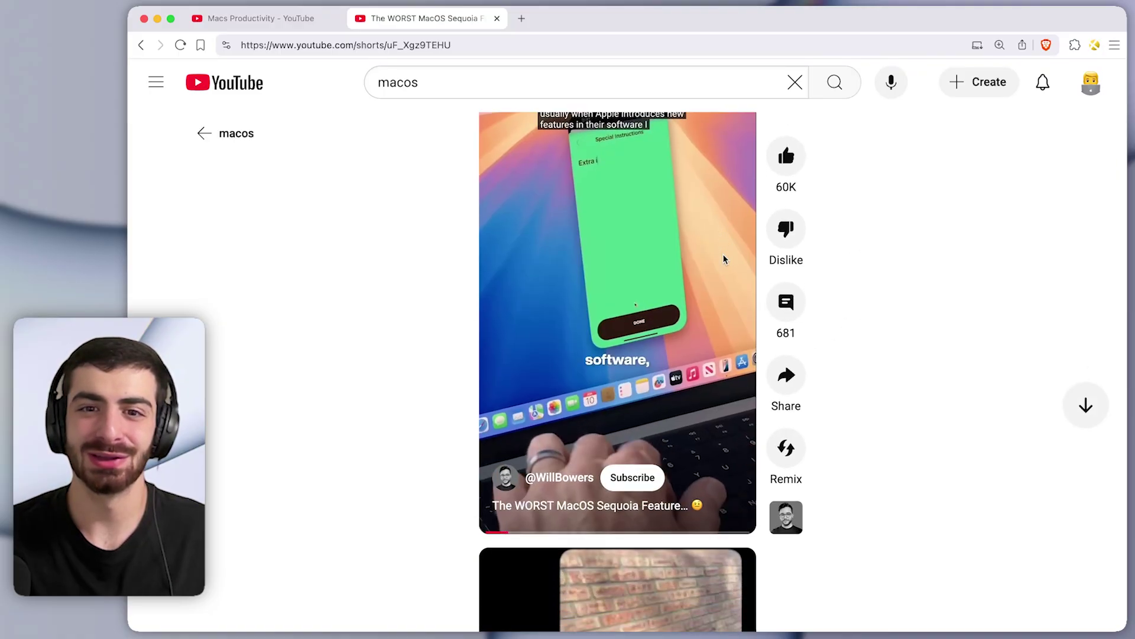
scroll(726, 255, "down", 3)
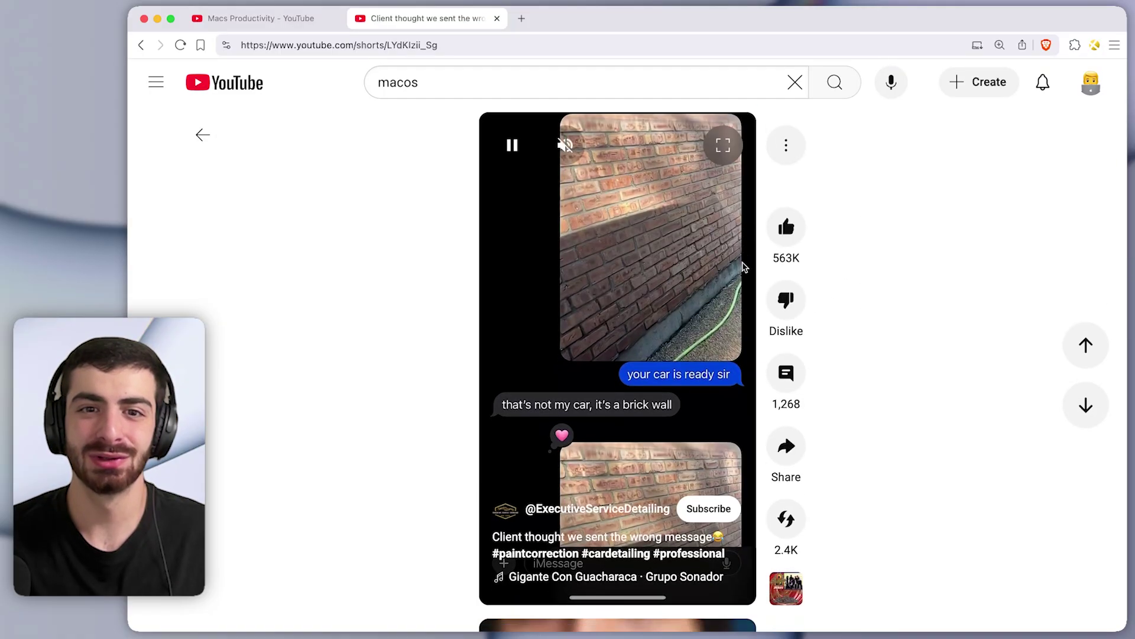
scroll(744, 266, "down", 2)
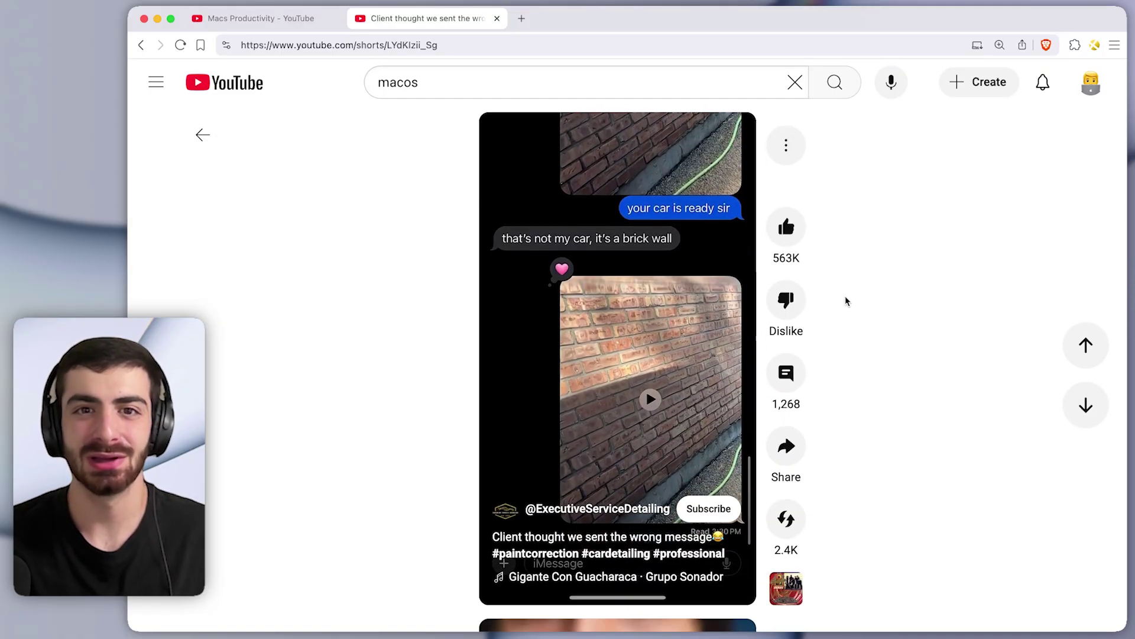
scroll(846, 296, "down", 2)
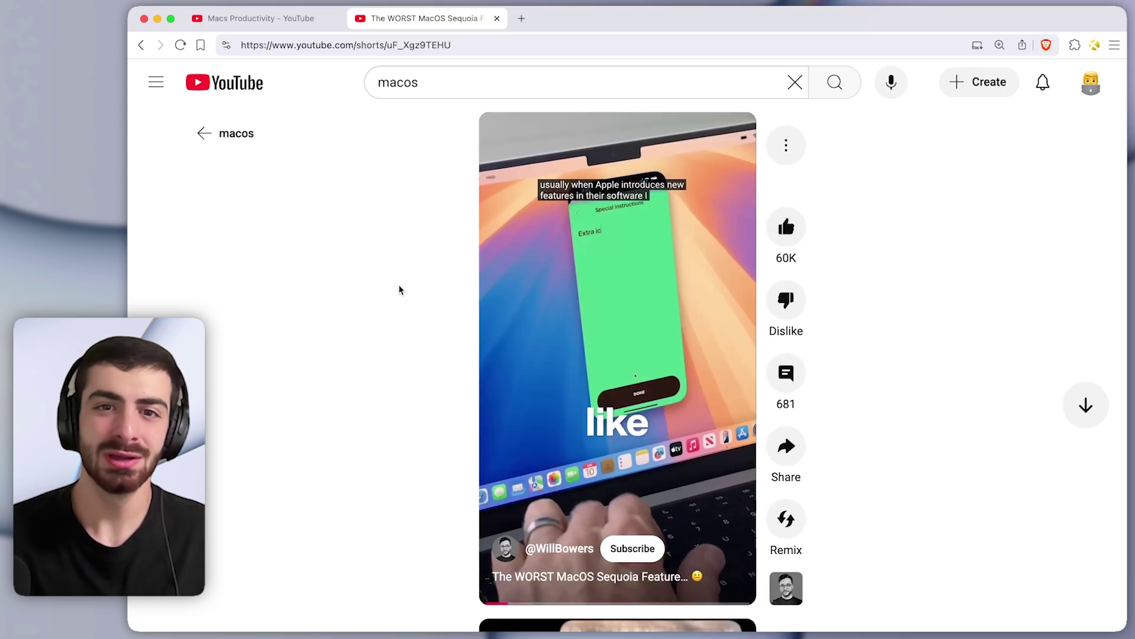
key("super+Left")
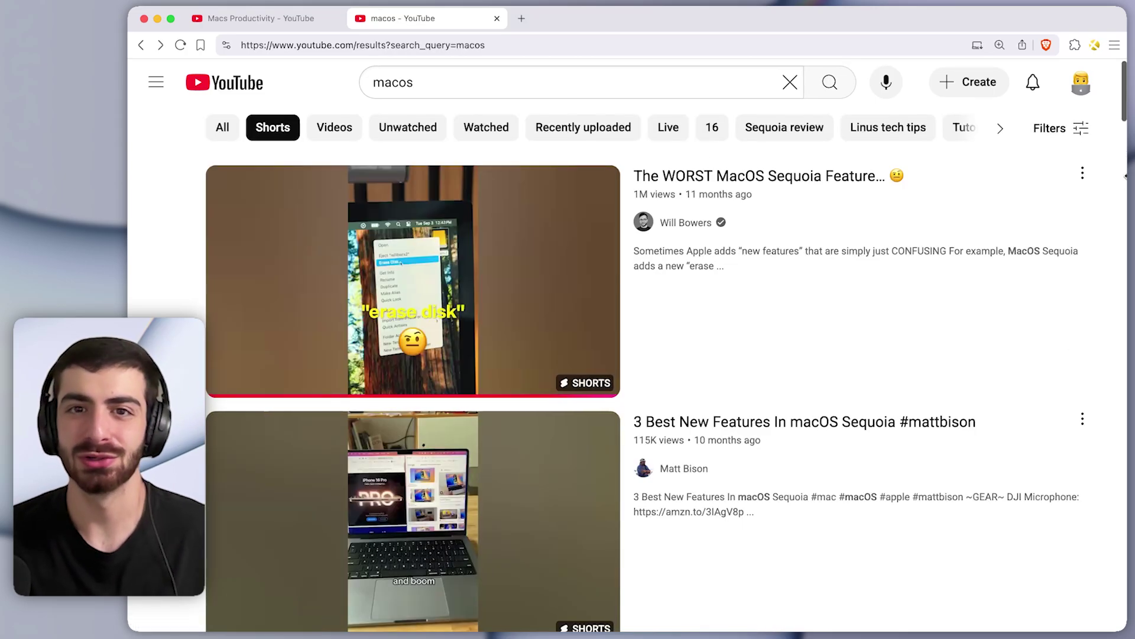
key("super+Tab")
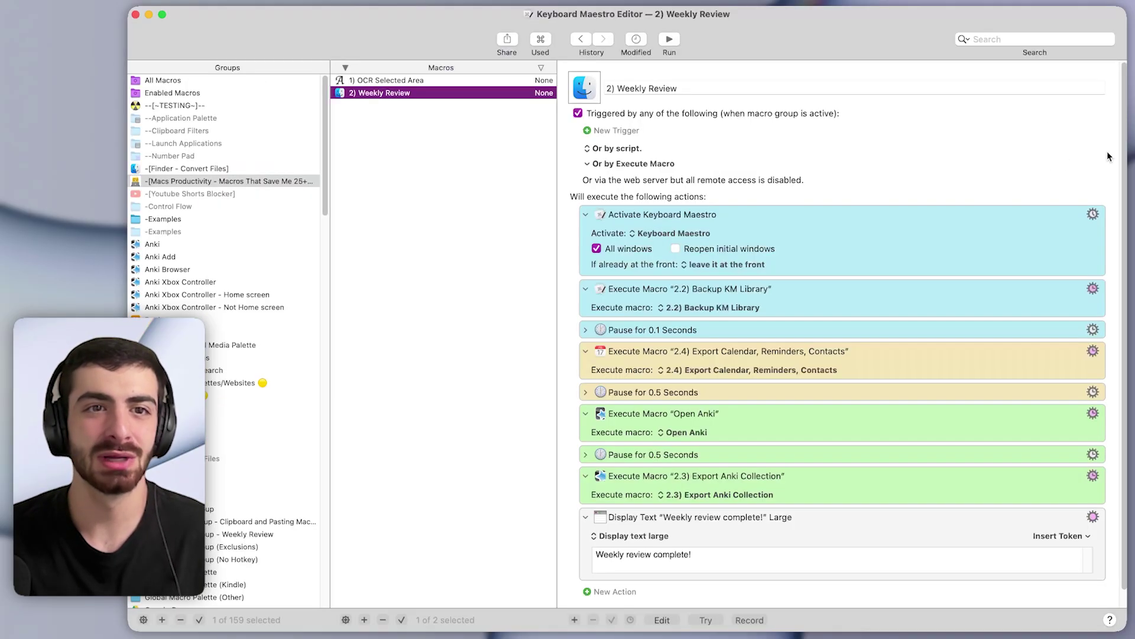
- Enable the -[Youtube Shorts Blocker] macro group
left_click(213, 194)
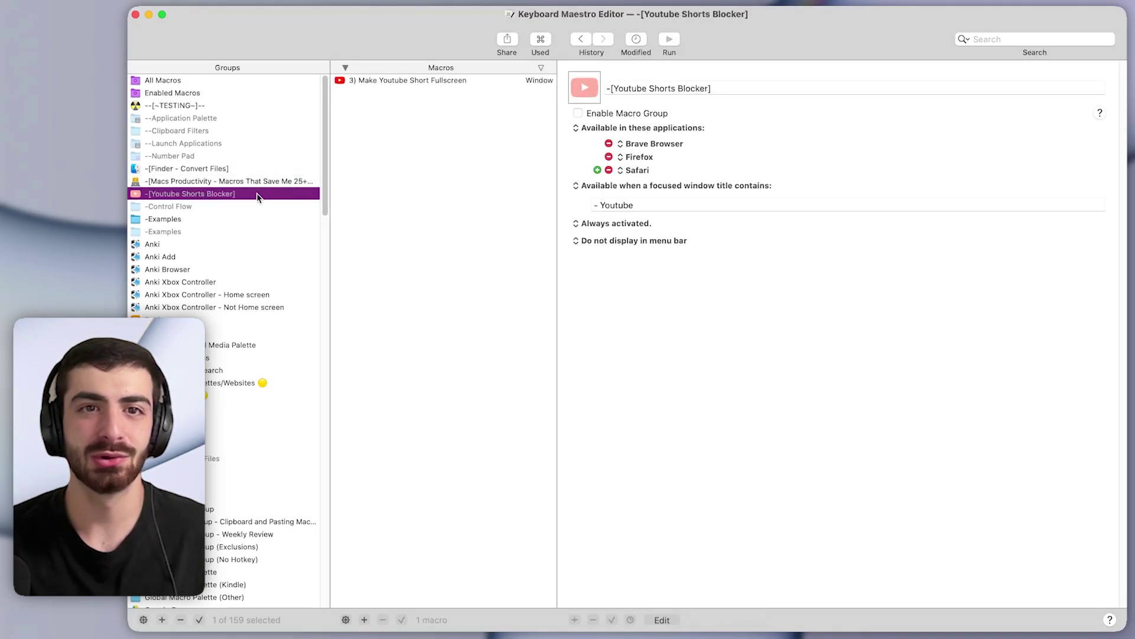
left_click(621, 115)
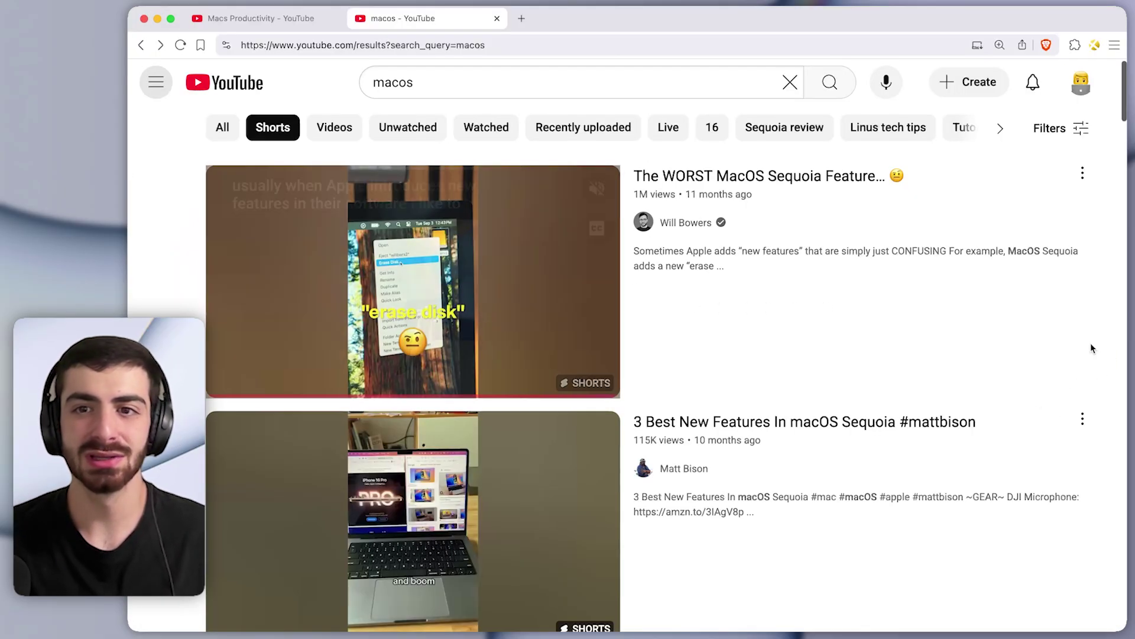
- Open the first macos Short from the browser's YouTube results, pause it, and scroll the page to check whether other Shorts load
left_click(463, 298)
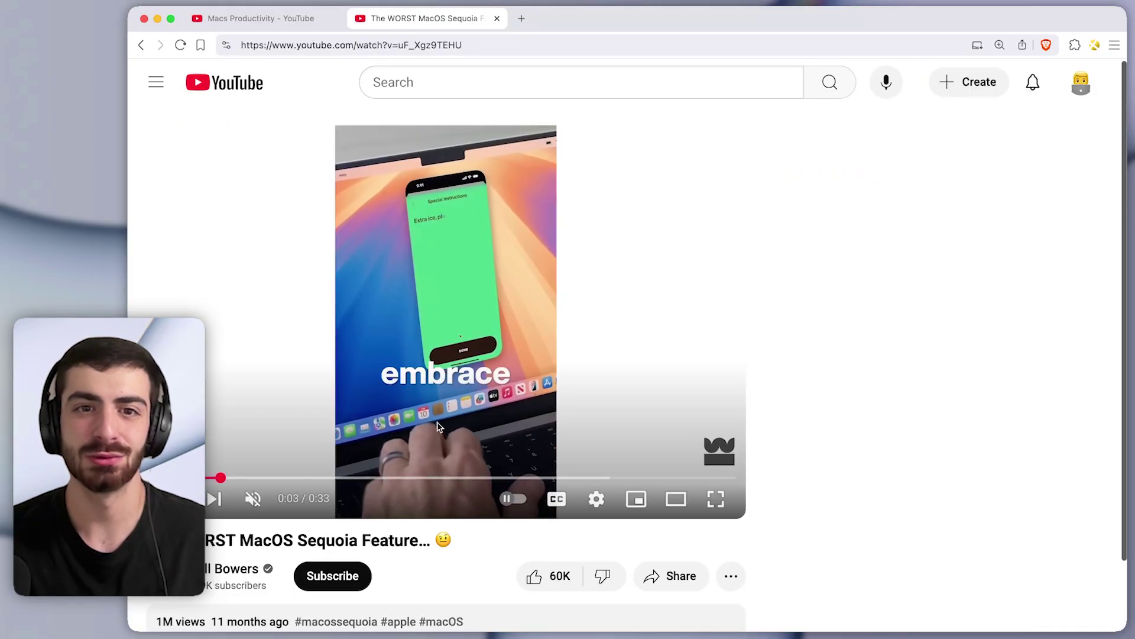
left_click(442, 395)
scroll(447, 362, "down", 2)
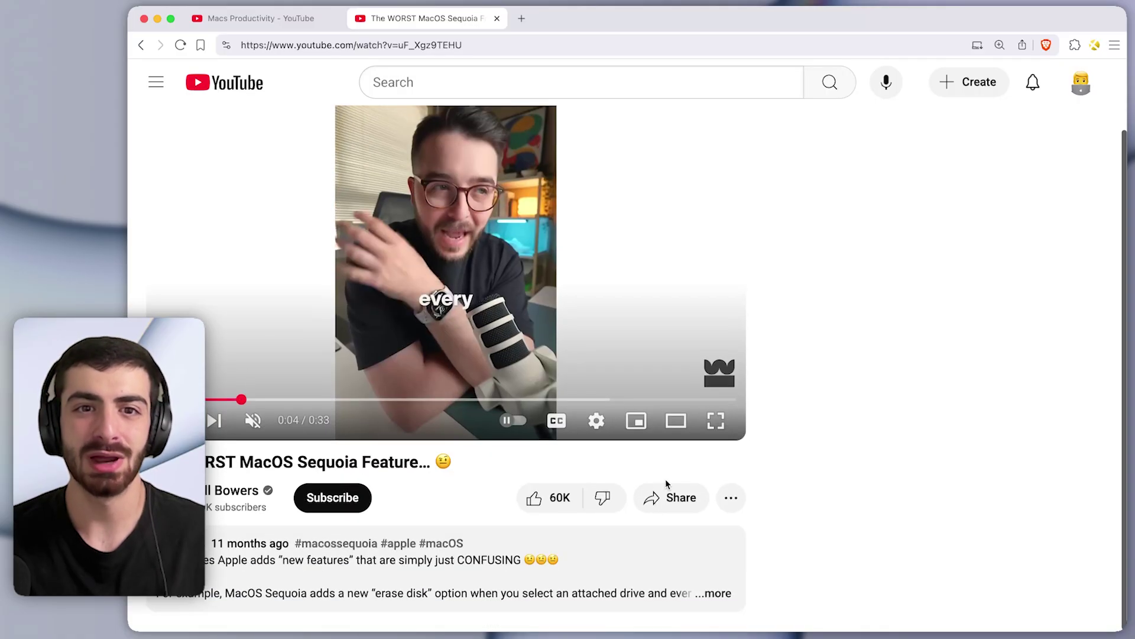
scroll(680, 488, "up", 2)
scroll(704, 447, "down", 1)
scroll(704, 444, "up", 1)
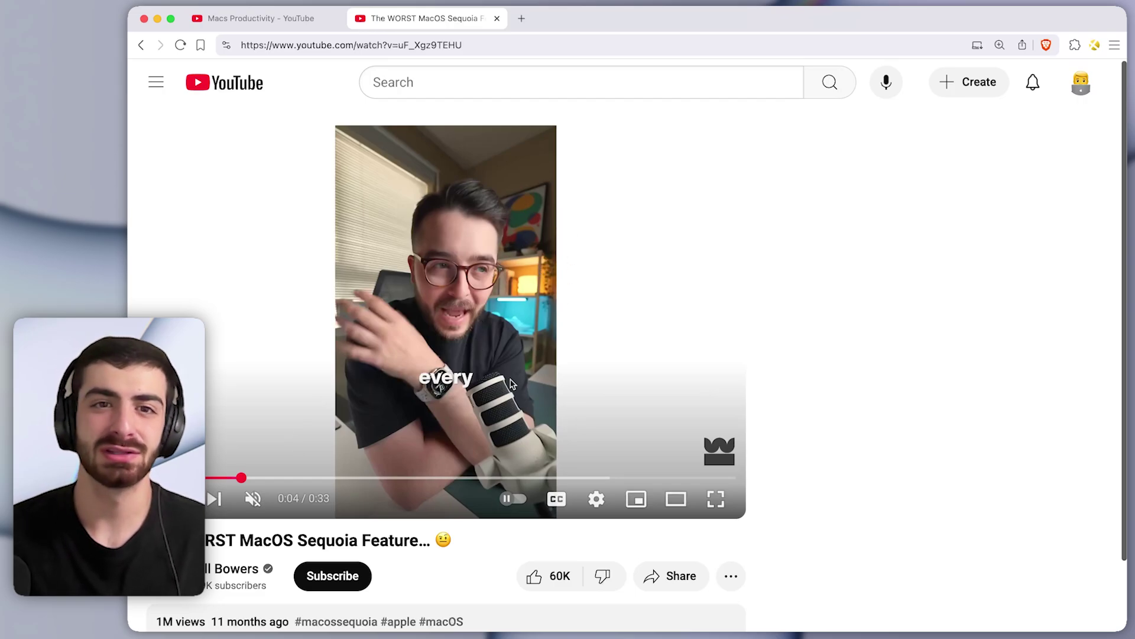
- Return to the Keyboard Maestro editor and open the 3) Make Youtube Short Fullscreen macro to view its trigger and actions
key("super+Tab")
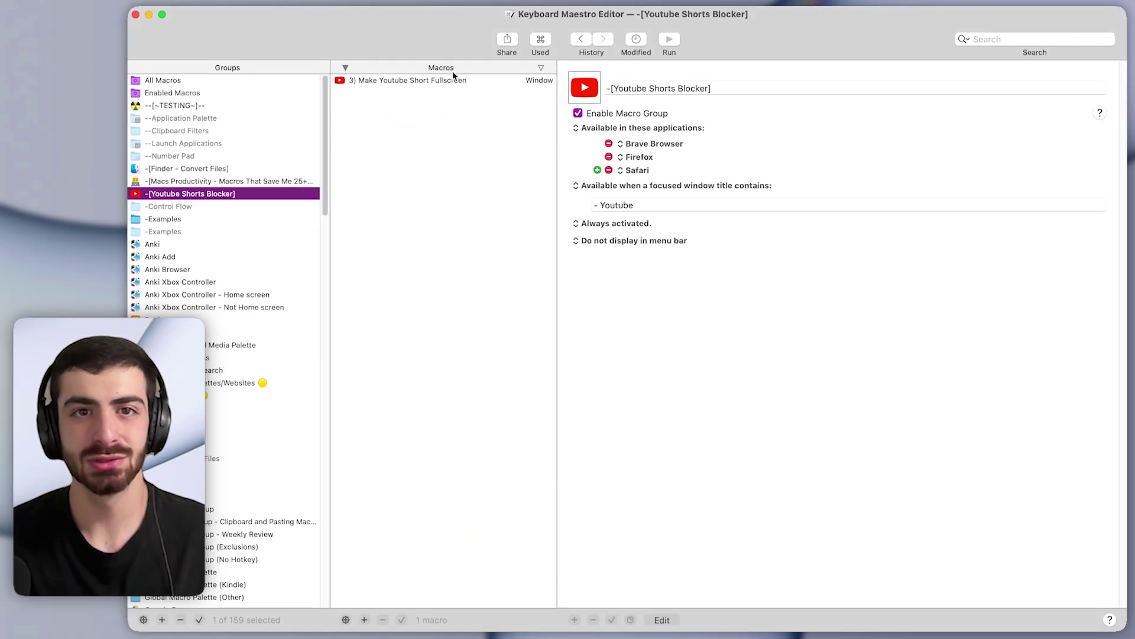
left_click(425, 82)
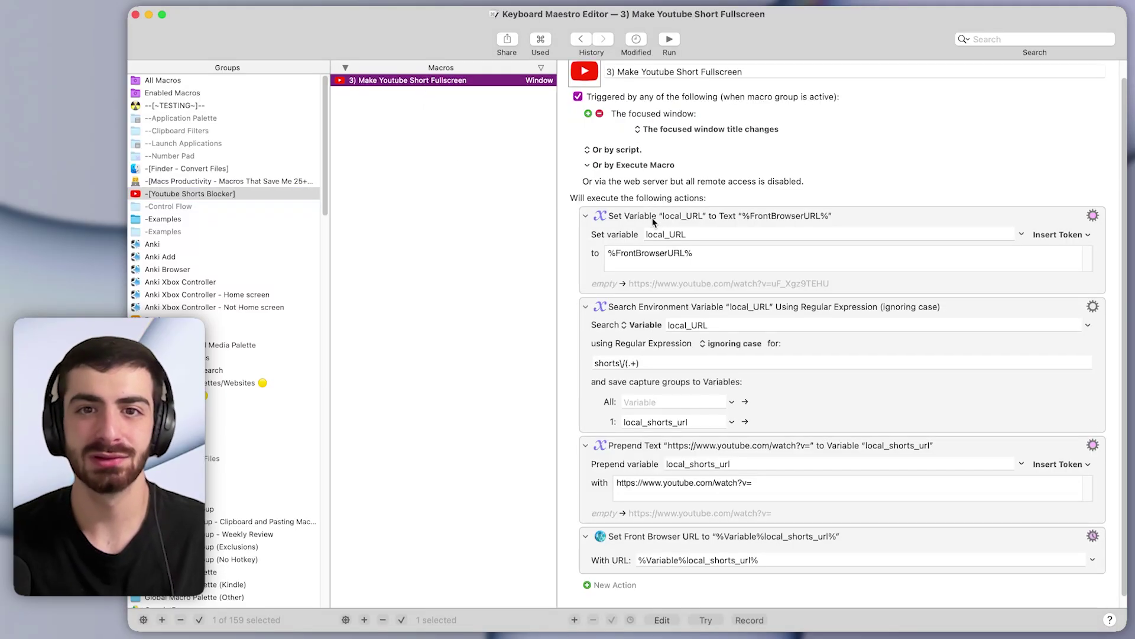
scroll(653, 221, "up", 1)
left_click(808, 396)
left_click(791, 304)
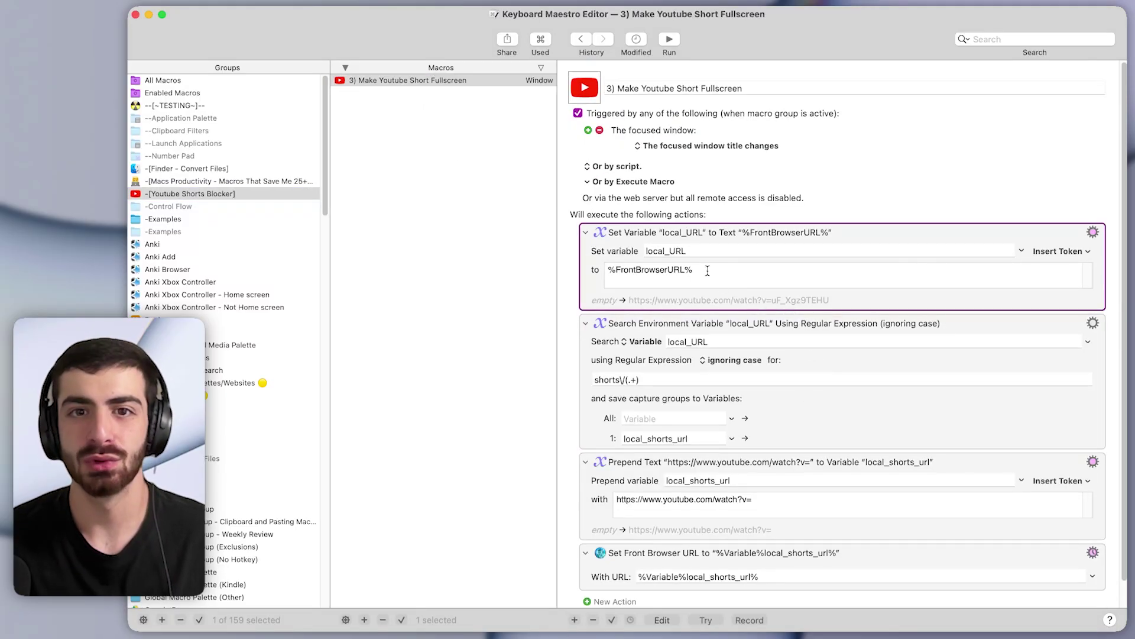
- Examine the %FrontBrowserURL% token in the Set Variable local_URL action and compare it with the video's address in the browser
left_click_drag(708, 269, 594, 256)
left_click(672, 270)
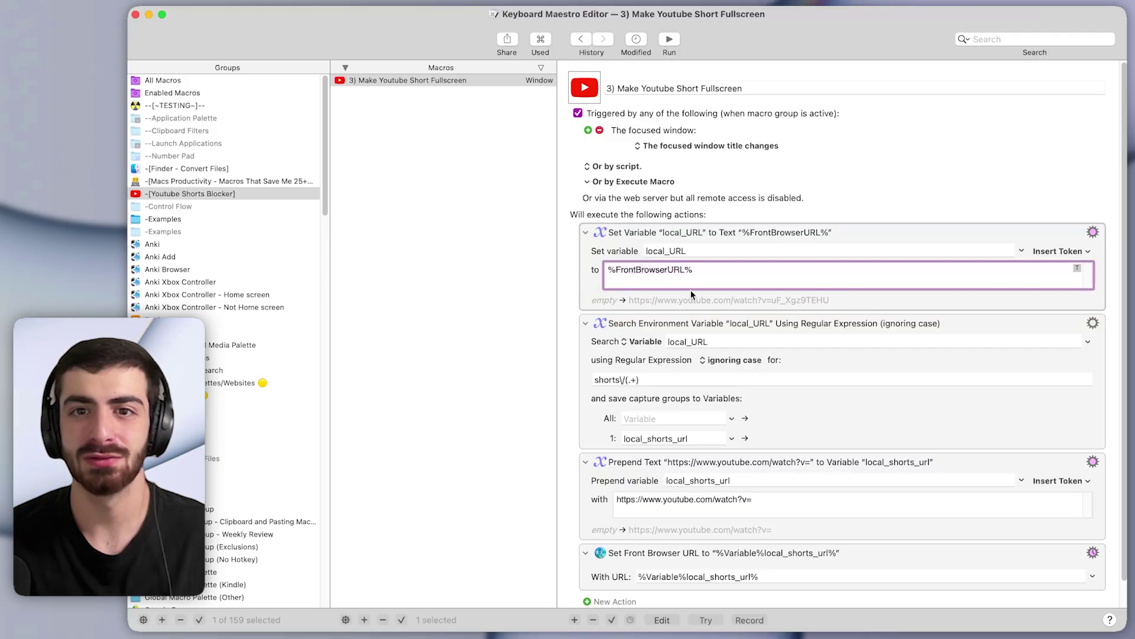
left_click(673, 292)
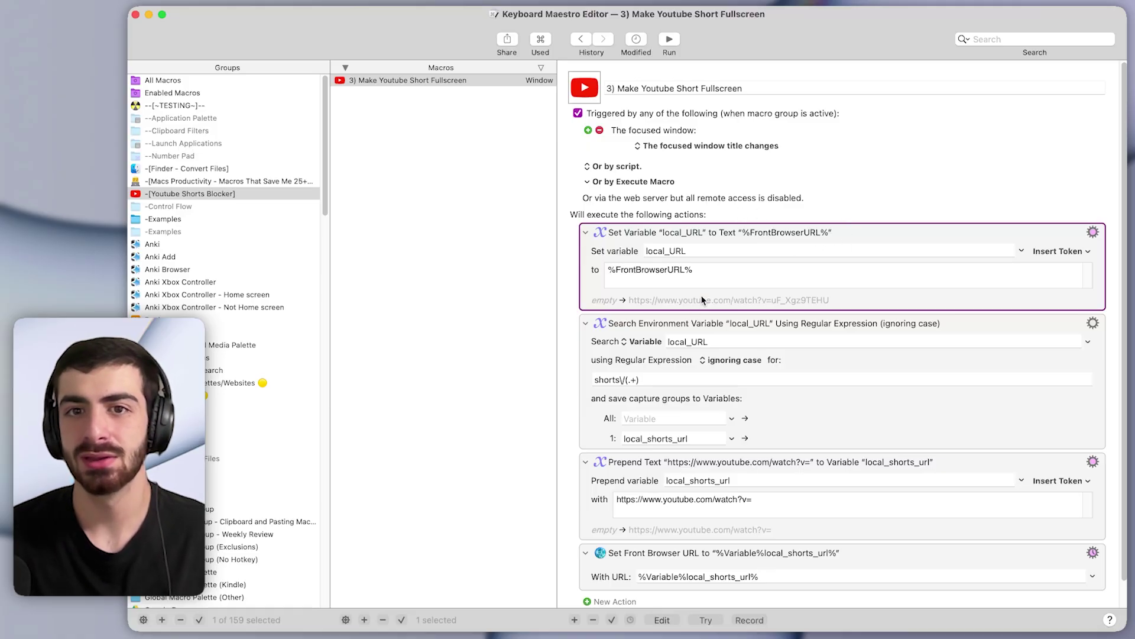
left_click_drag(718, 271, 609, 271)
left_click(693, 328)
left_click(664, 305)
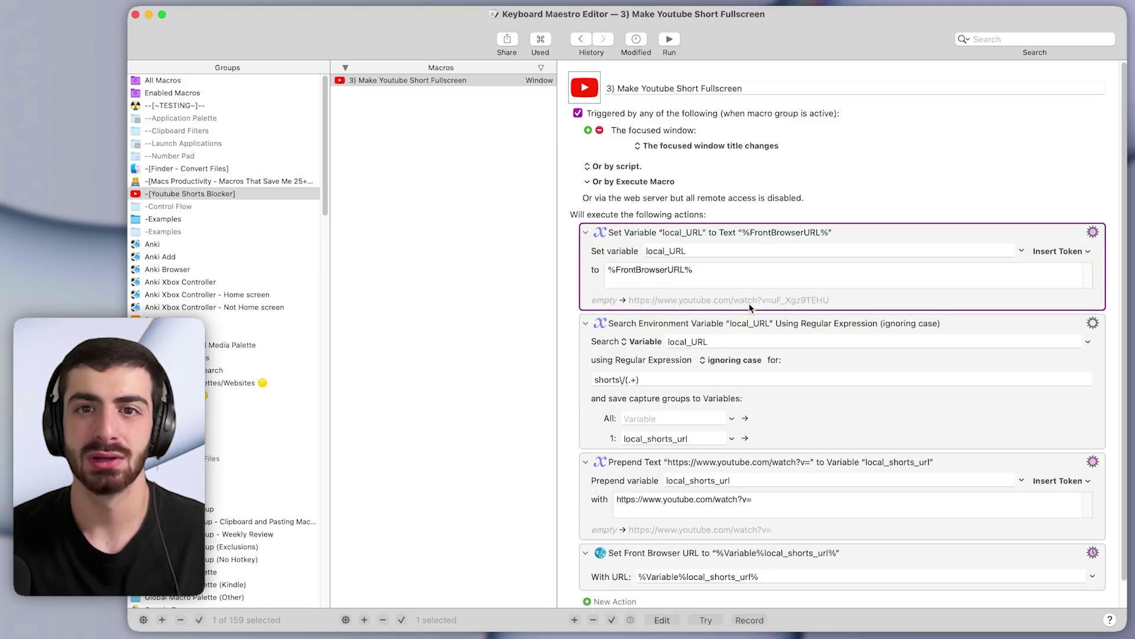
key("super+Tab")
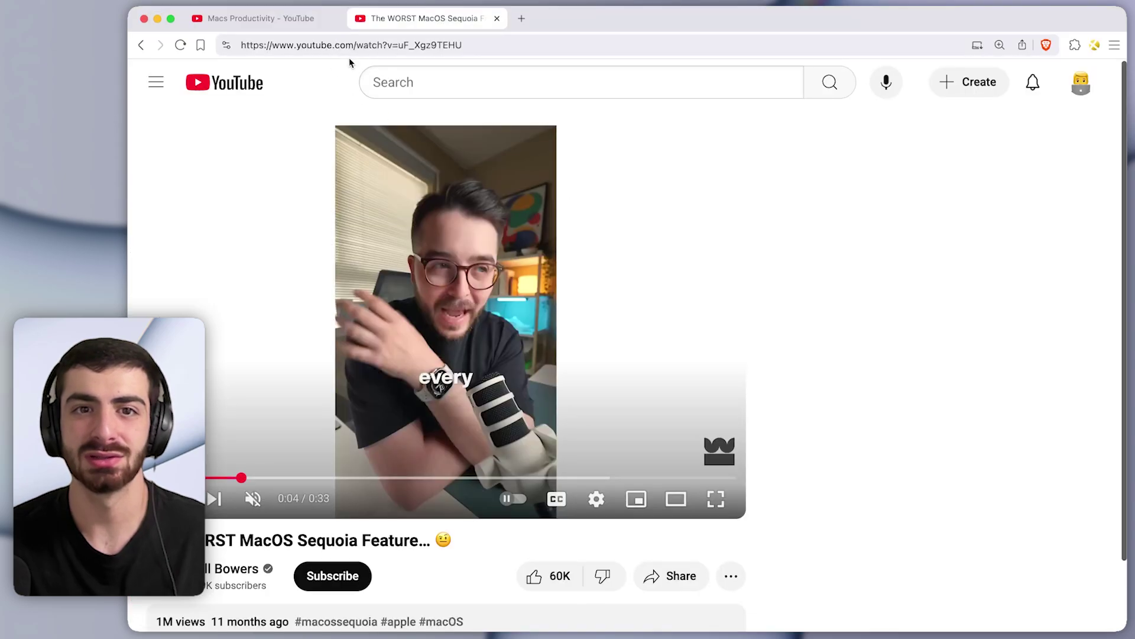
key("super+Tab")
- Examine the regular expression search action, highlighting the shorts part of its pattern
scroll(753, 288, "down", 1)
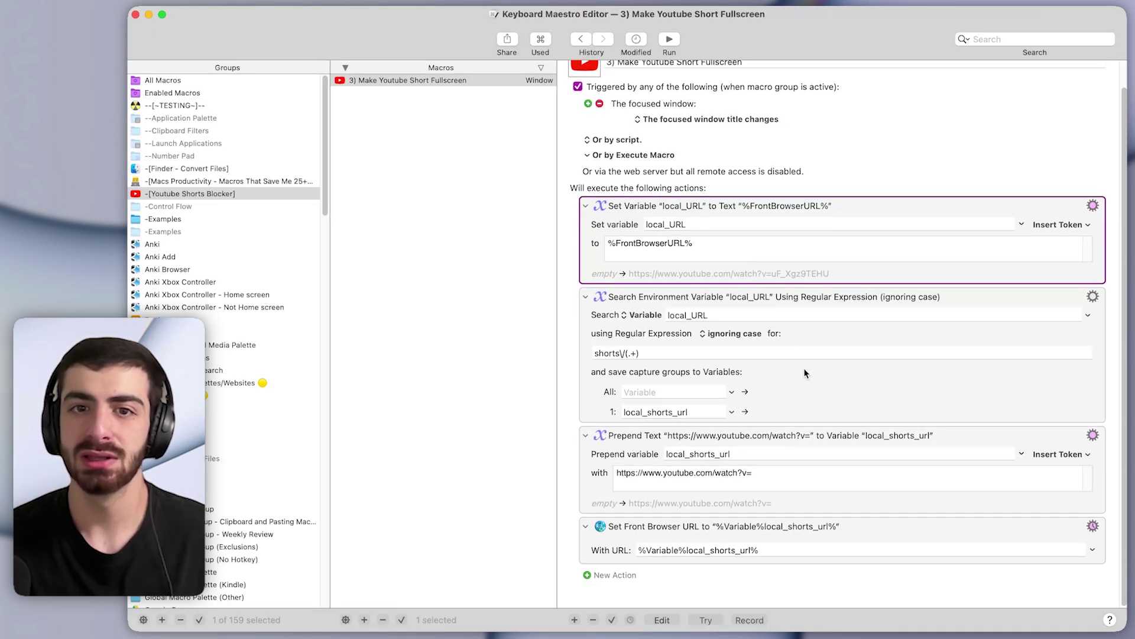
left_click(731, 388)
left_click(613, 353)
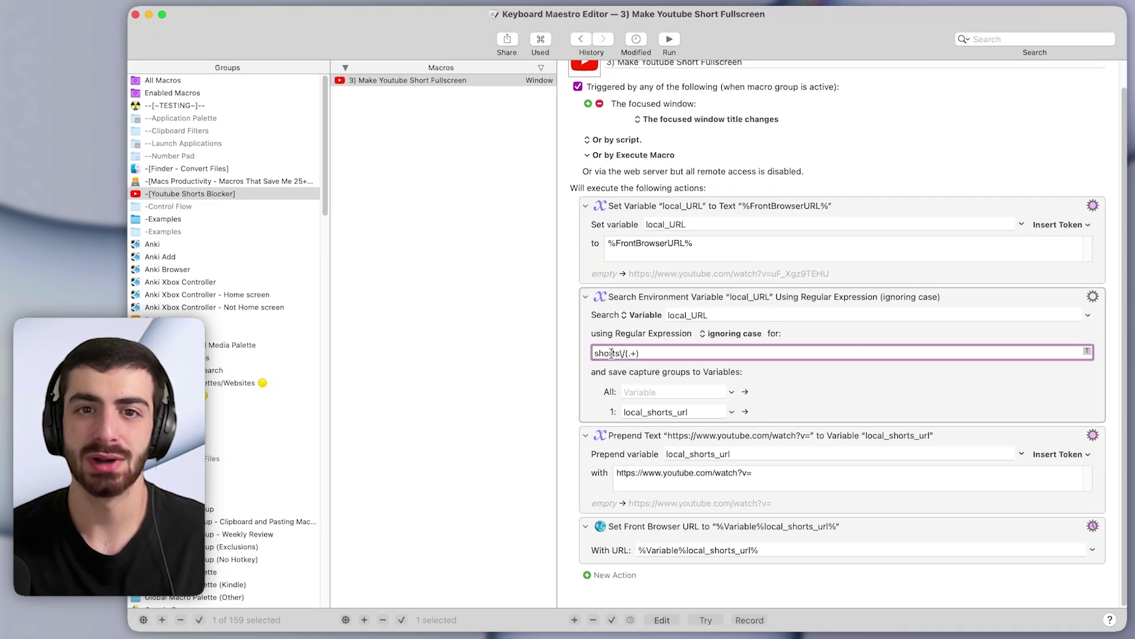
double_click(613, 353)
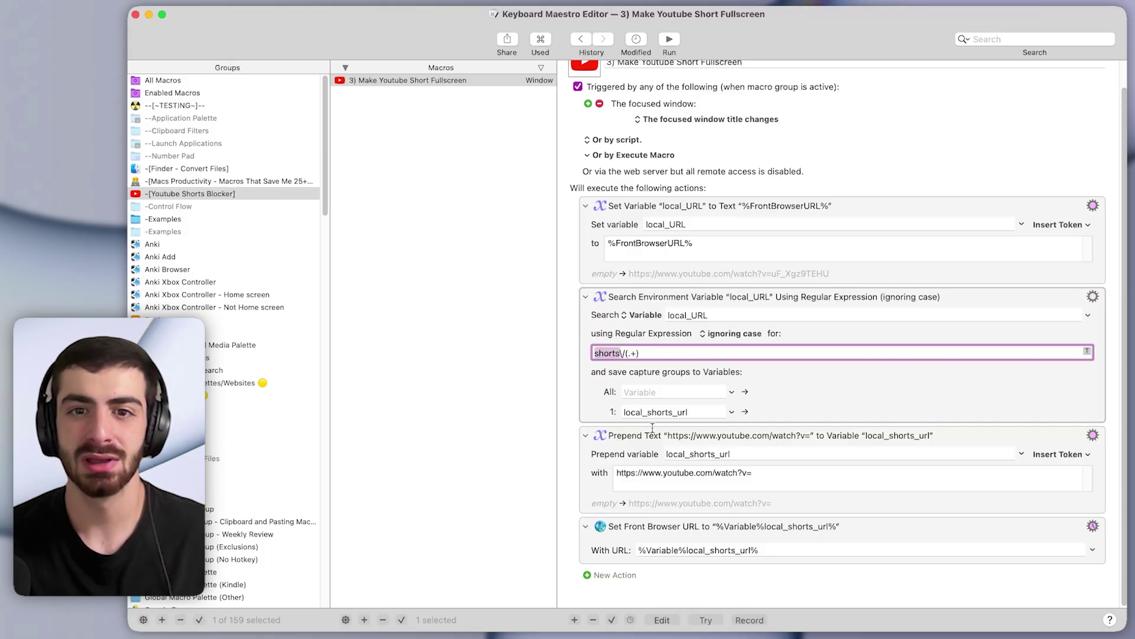
- Review the URL prefix in the Prepend Text action and compare it with the start of the video's address in the browser
left_click(781, 478)
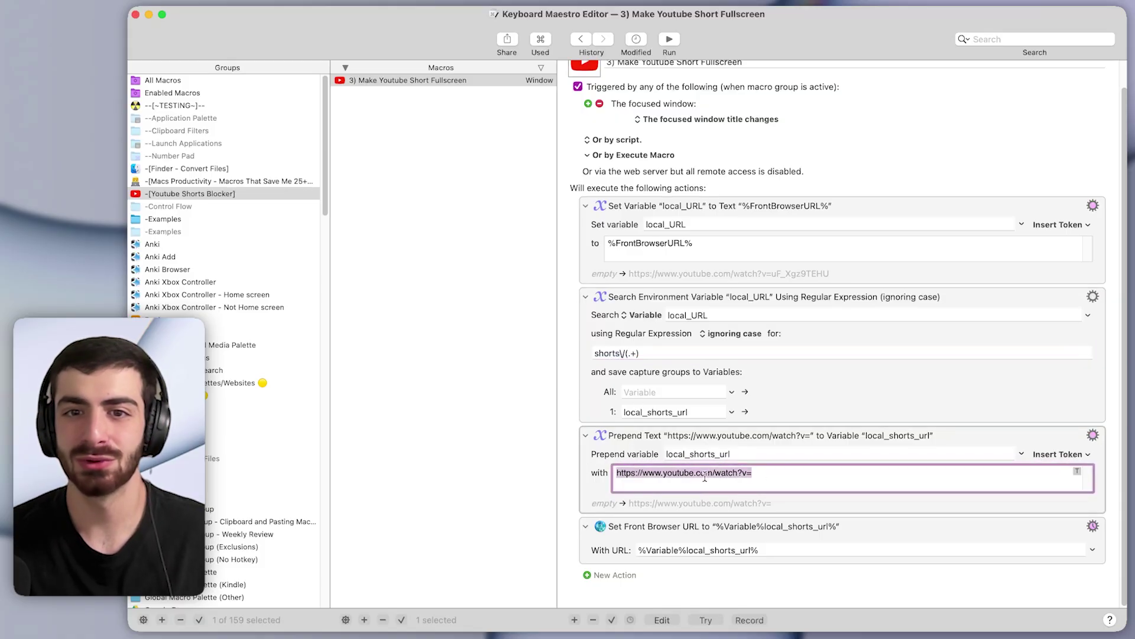
left_click(733, 472)
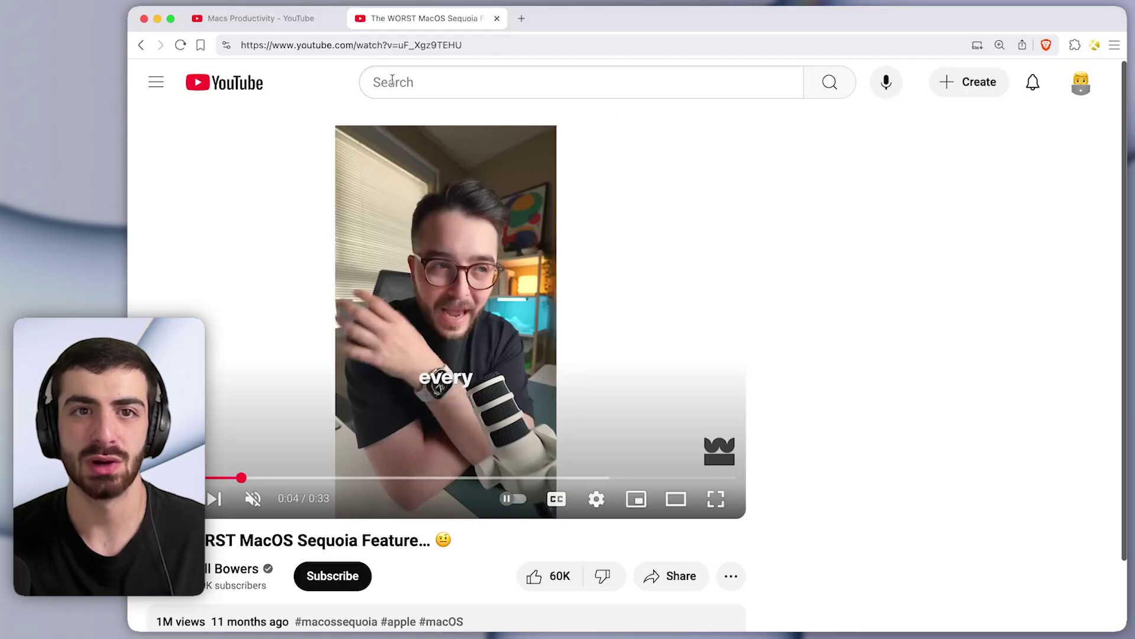
left_click_drag(380, 45, 240, 45)
left_click(857, 204)
key("super+Tab")
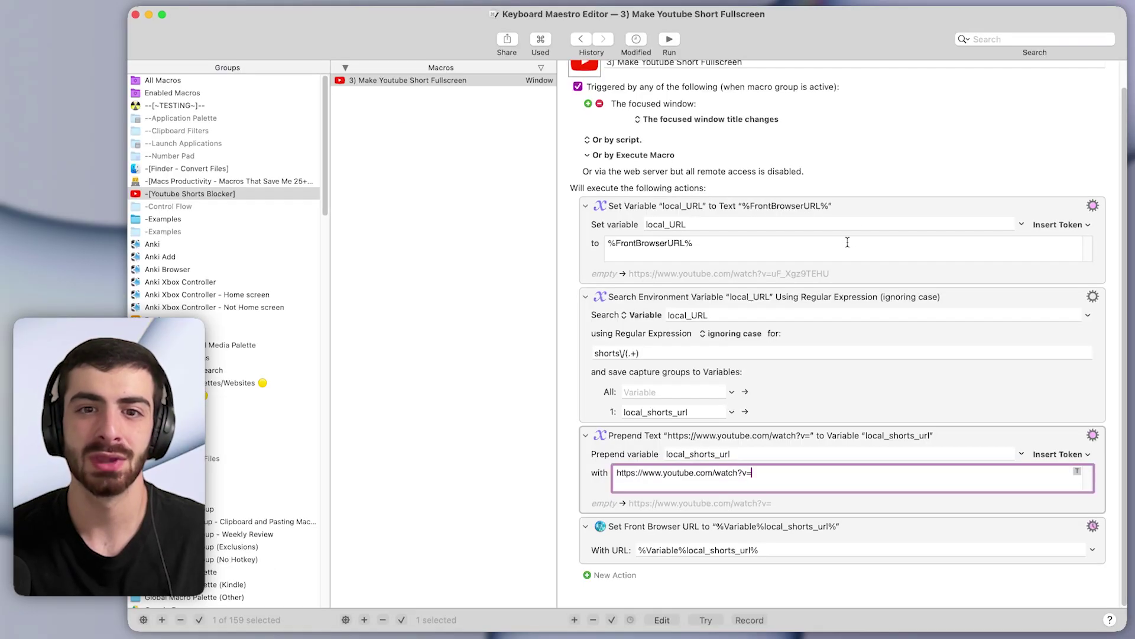
- Review the Set Front Browser URL action and its local_shorts_url variable against the preceding Prepend Text action
left_click(711, 511)
left_click(708, 520)
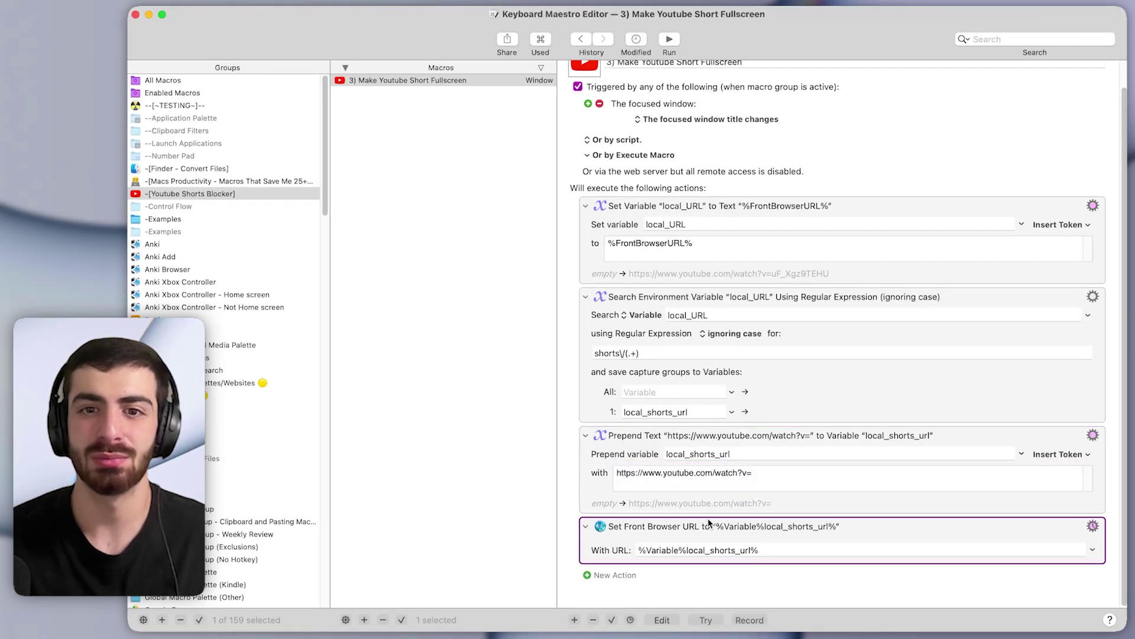
left_click_drag(784, 547, 650, 528)
left_click(710, 535)
left_click(746, 509)
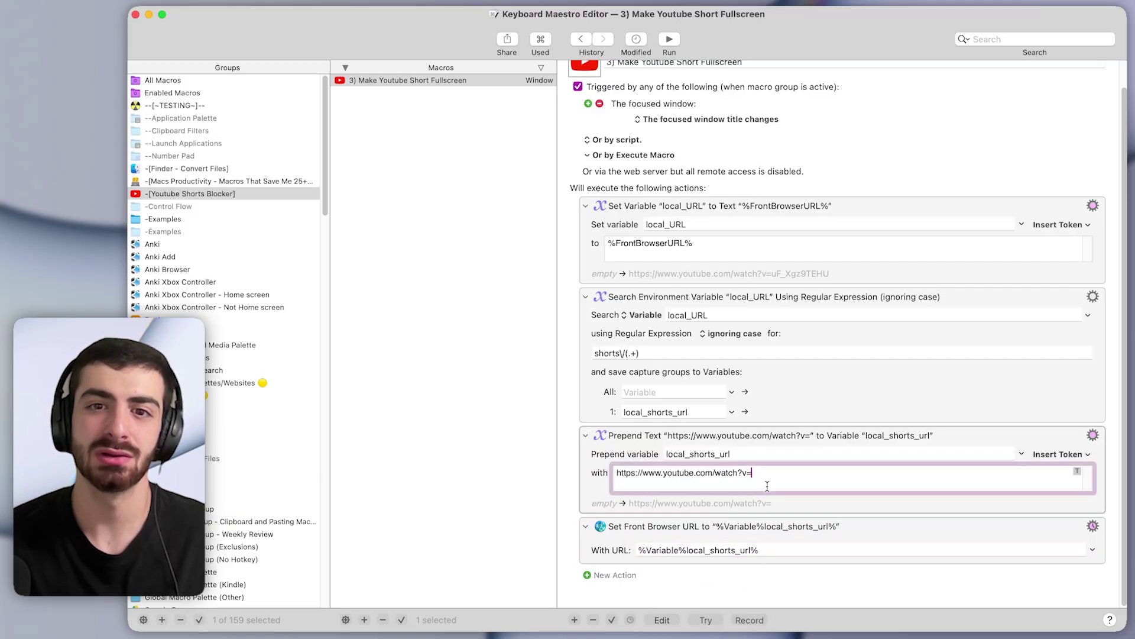
left_click(773, 528)
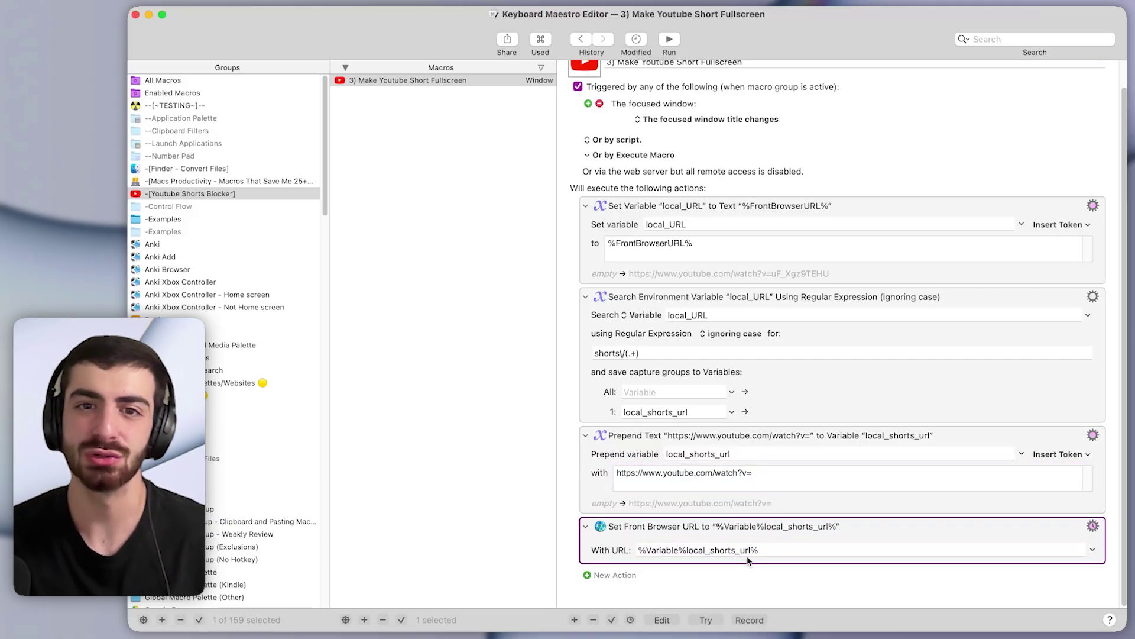
left_click(766, 515)
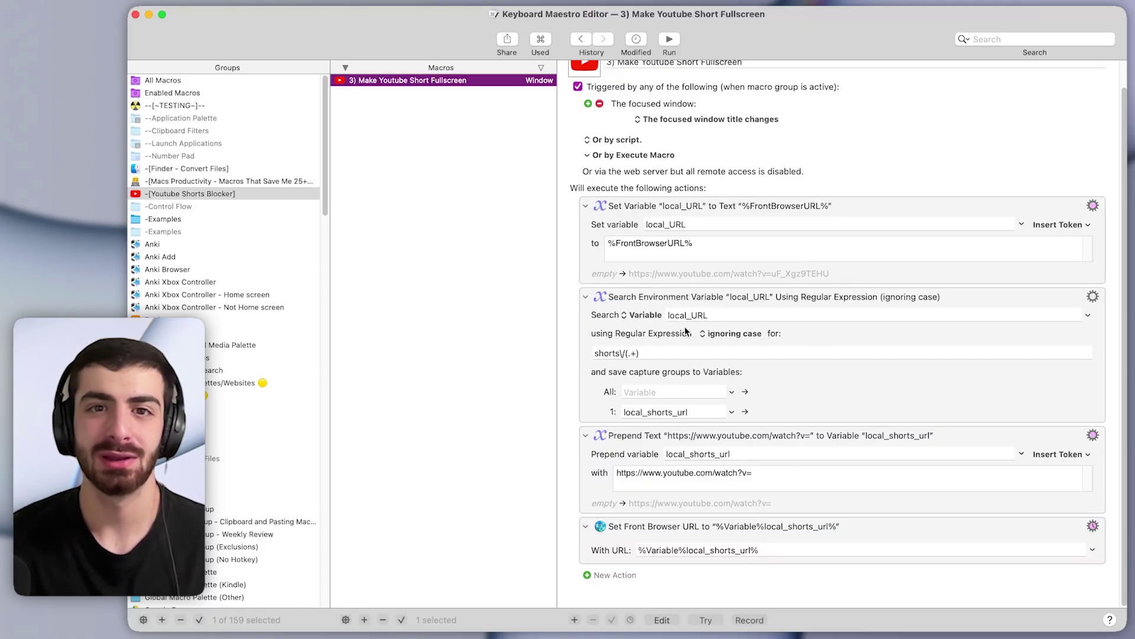
left_click(923, 376)
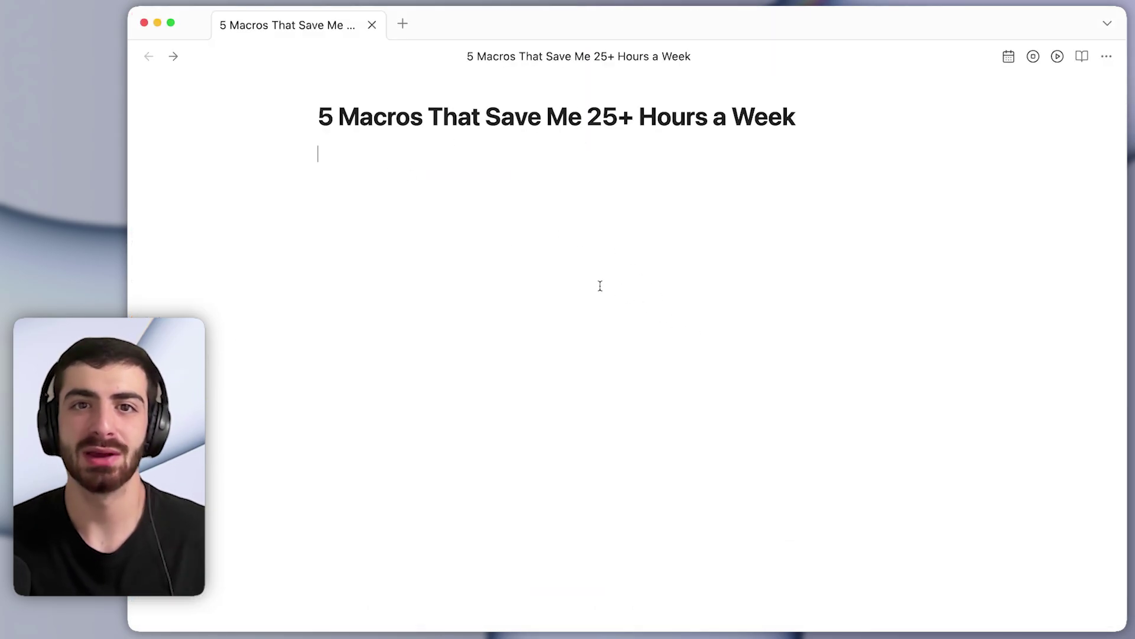
- Record a voice memo into the body of the "5 Macros That Save Me 25+ Hours a Week" note
left_click_drag(322, 119, 314, 202)
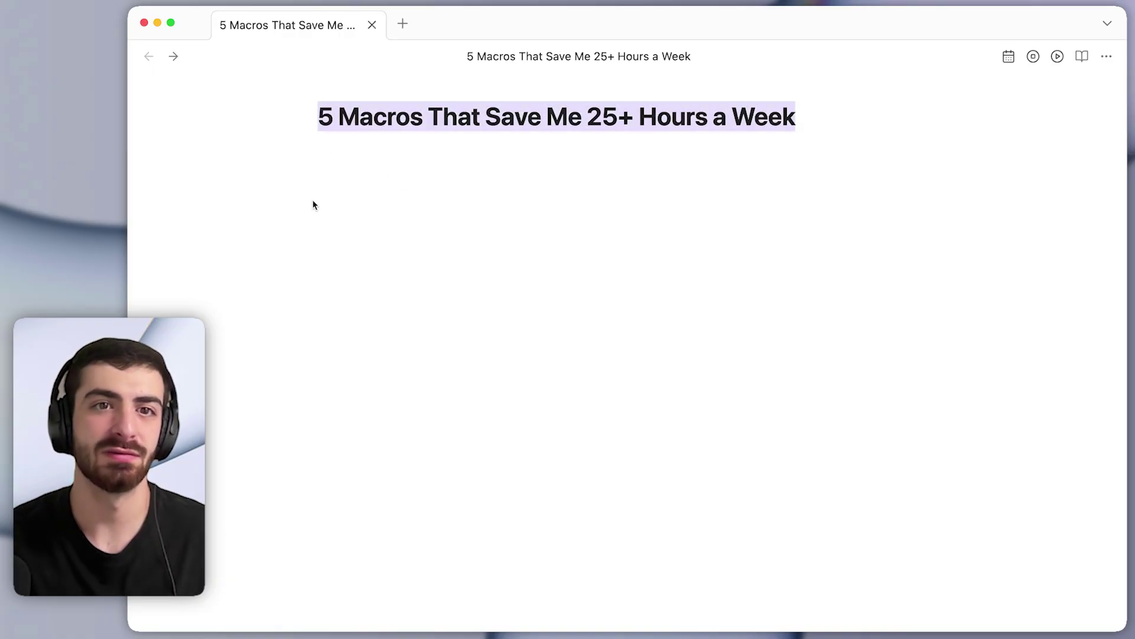
left_click(318, 210)
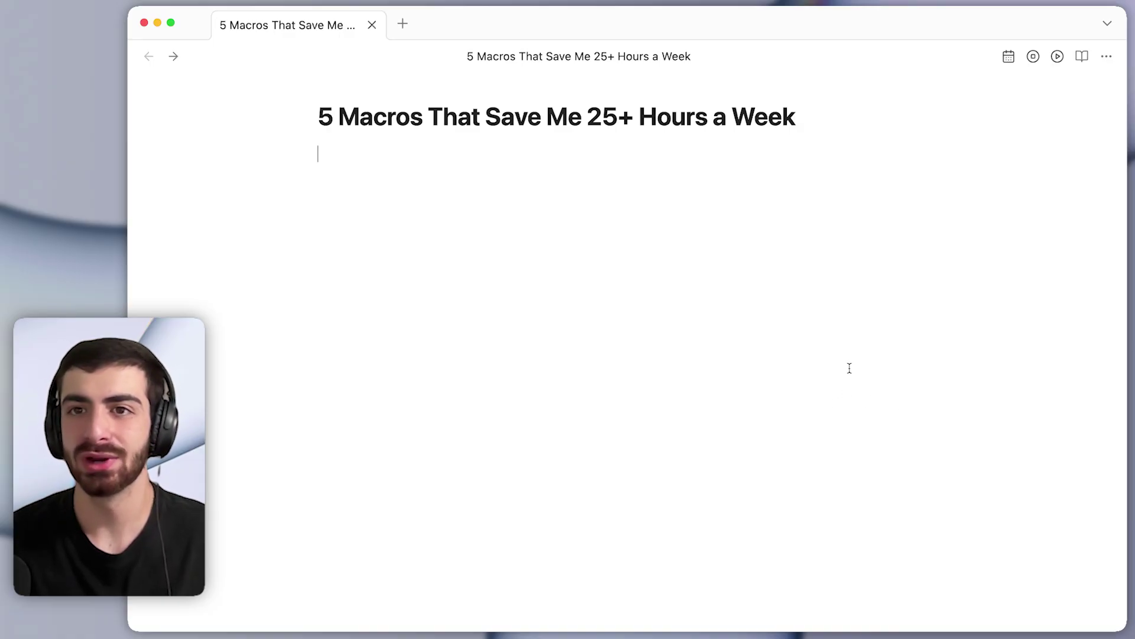
left_click(1033, 56)
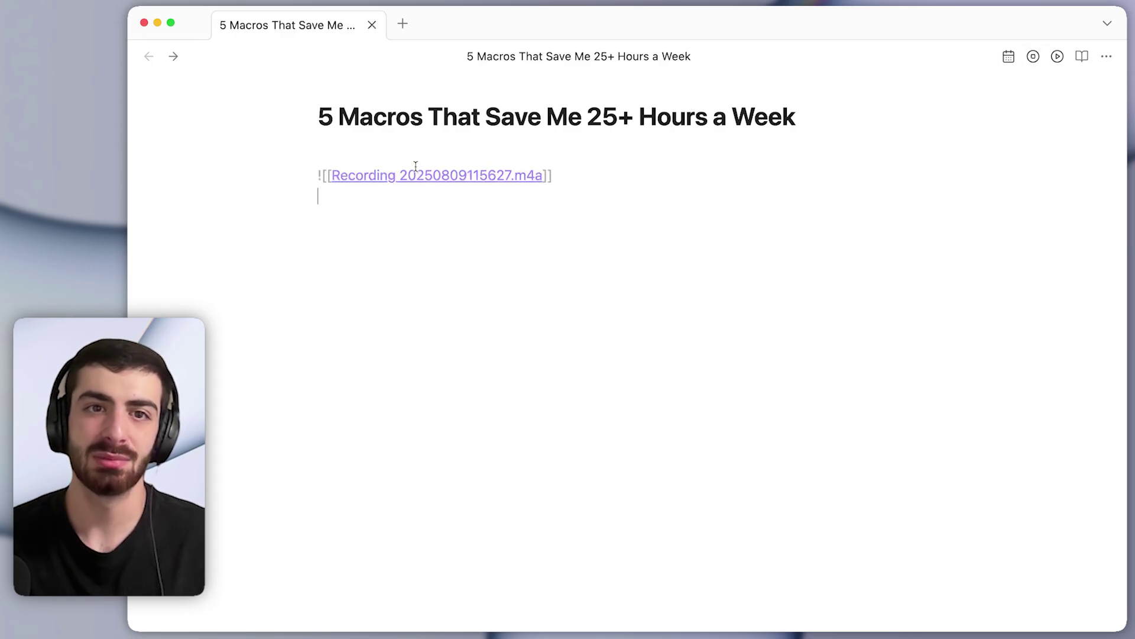
- Transcribe the embedded Recording 20250809115627.m4a into the note and review the renamed audio link and the transcript text
mouse_move(391, 180)
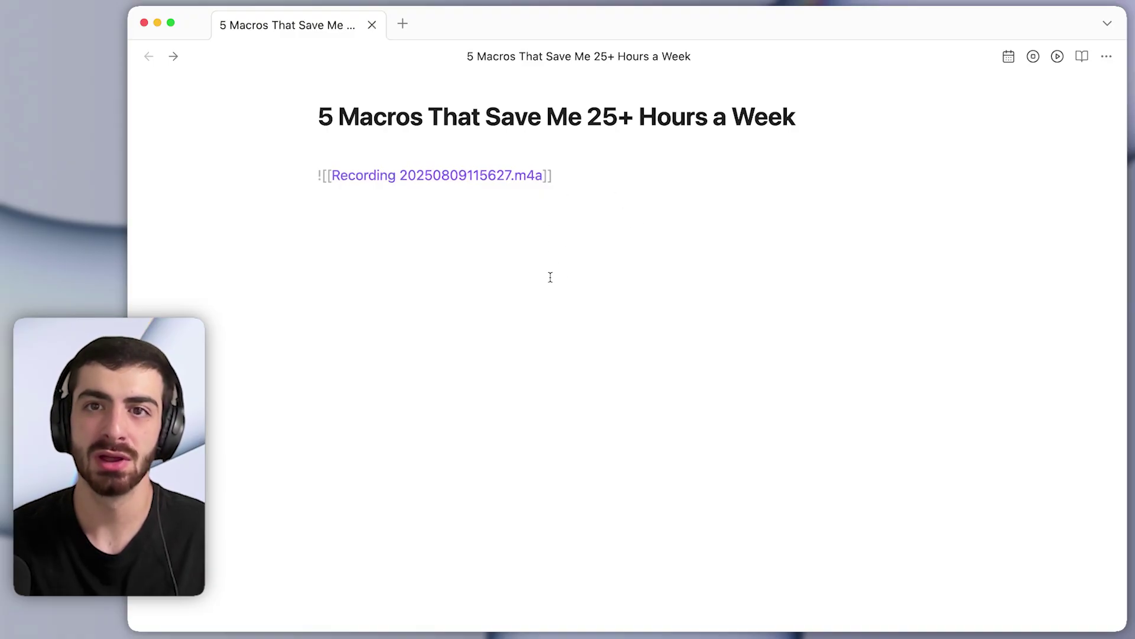
key("super+shift+c")
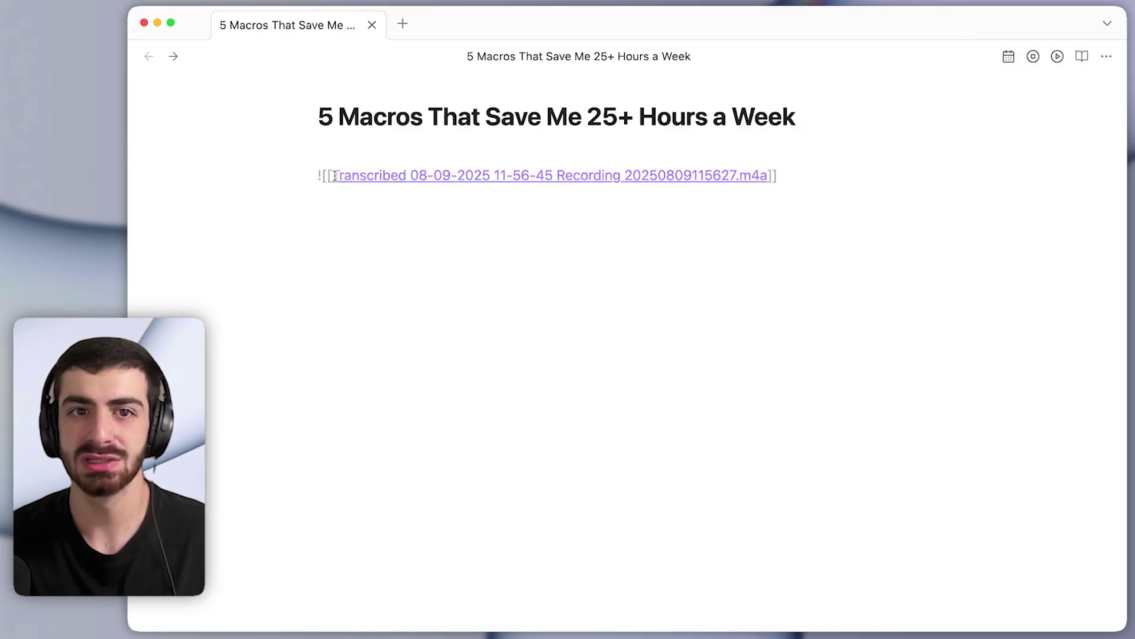
left_click_drag(333, 174, 457, 173)
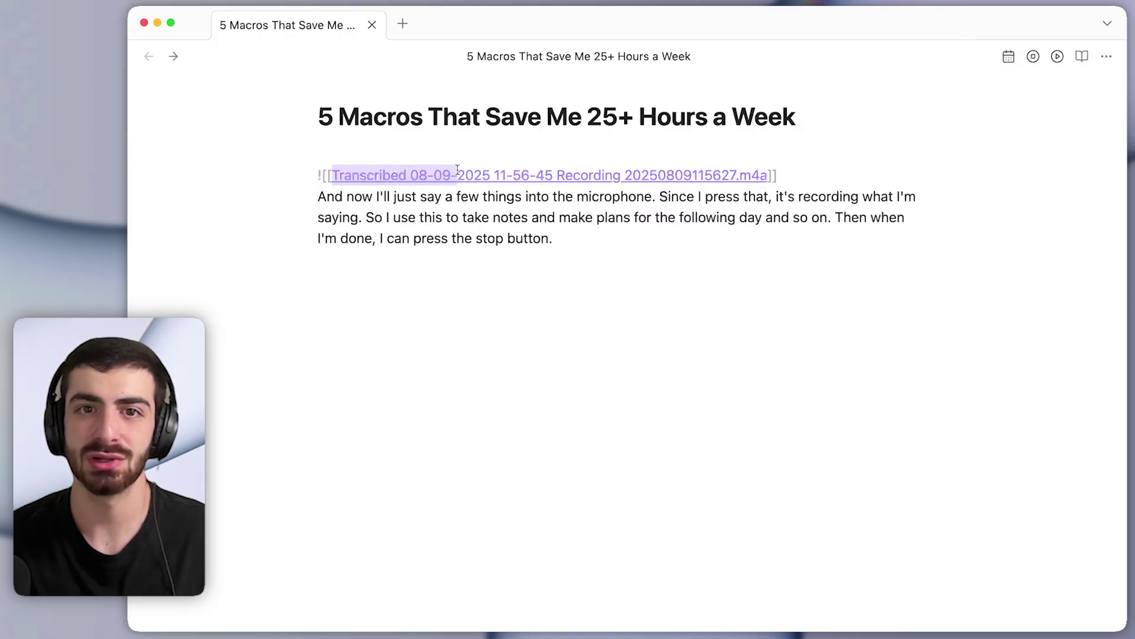
left_click(457, 174)
double_click(464, 195)
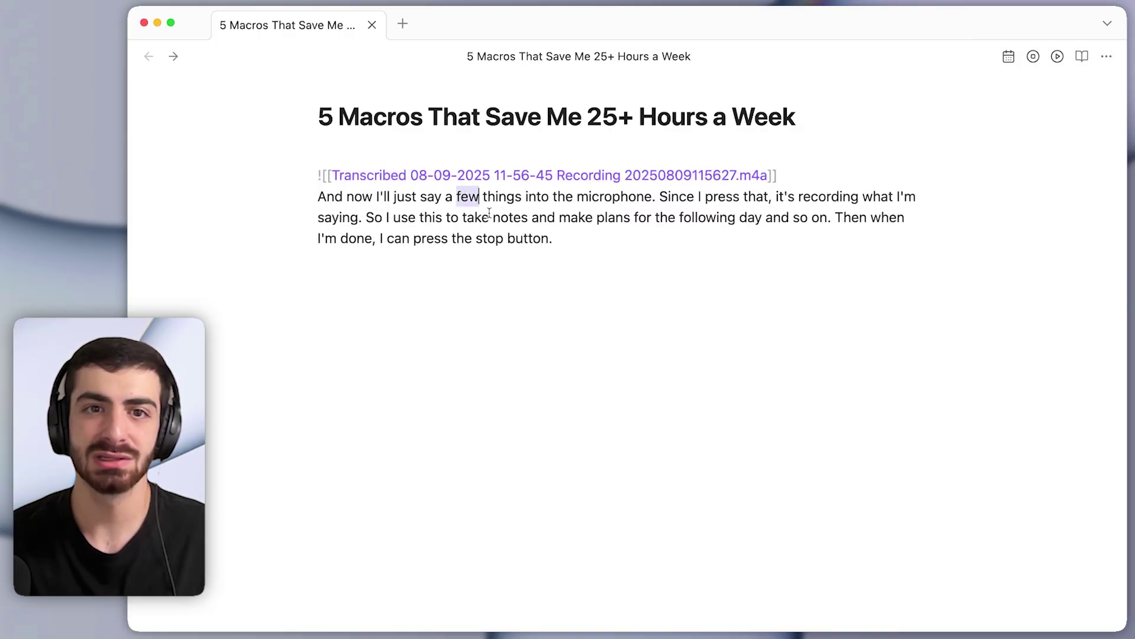
left_click(583, 277)
left_click_drag(630, 267, 308, 204)
left_click(353, 204)
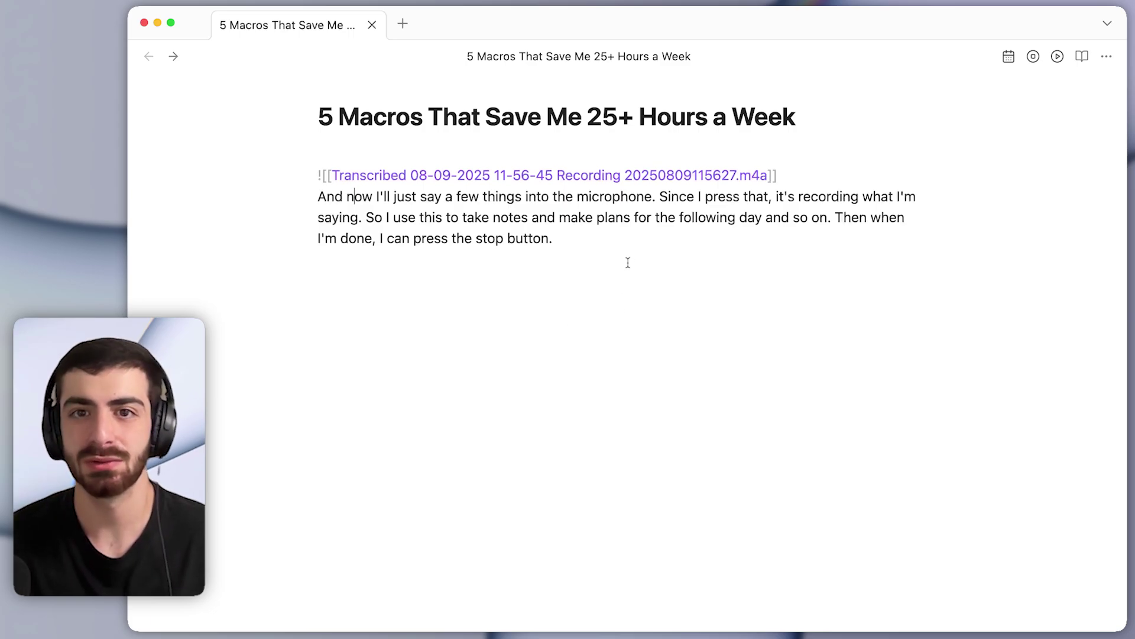
- Split the transcript paragraph so that each of its sentences starts on a new line
left_click_drag(319, 197, 651, 201)
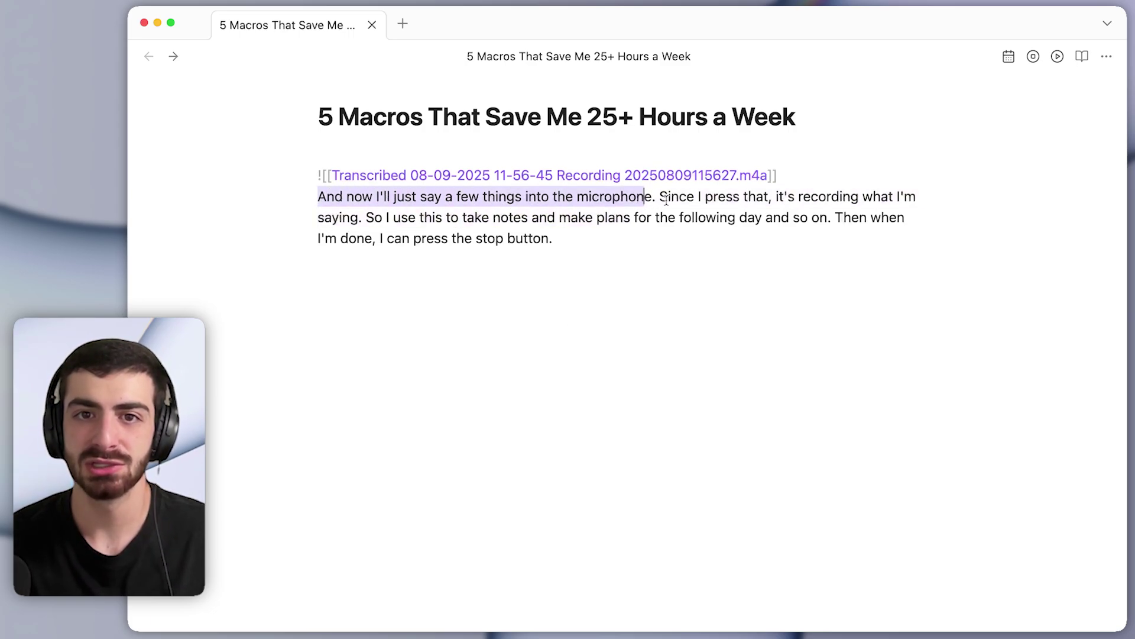
left_click(659, 197)
key("Return")
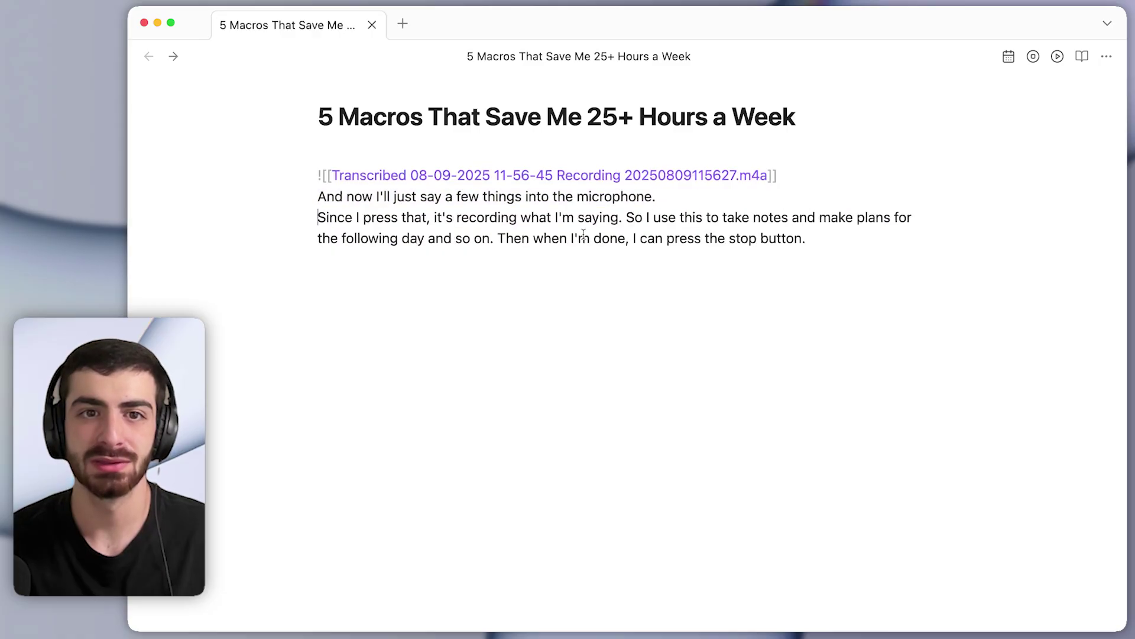
left_click(625, 217)
key("Return")
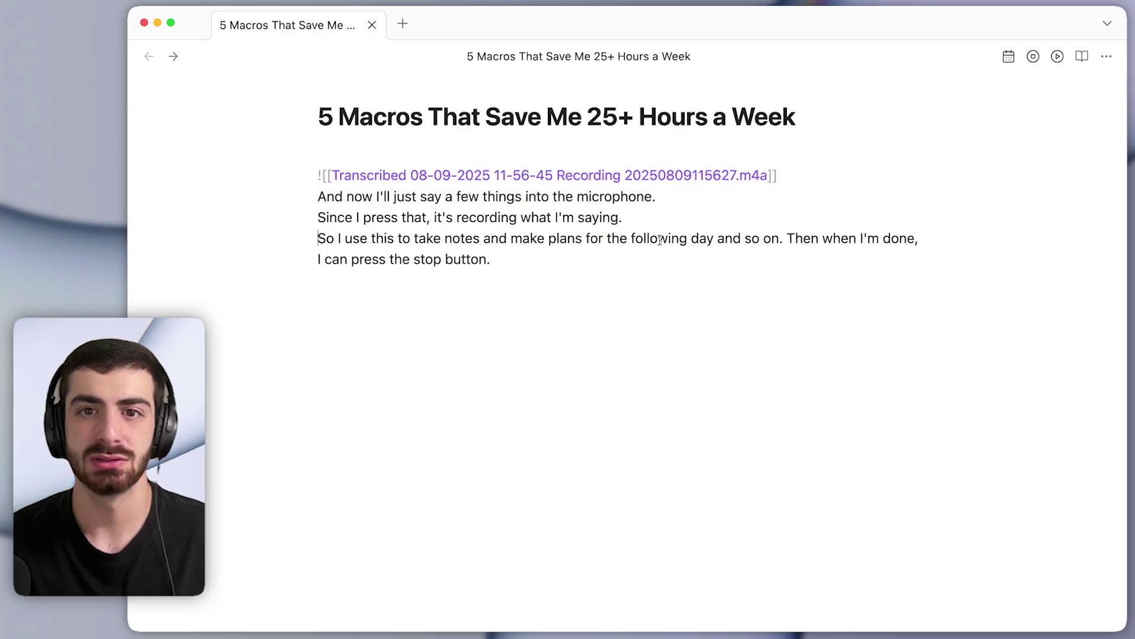
left_click(788, 238)
key("Return")
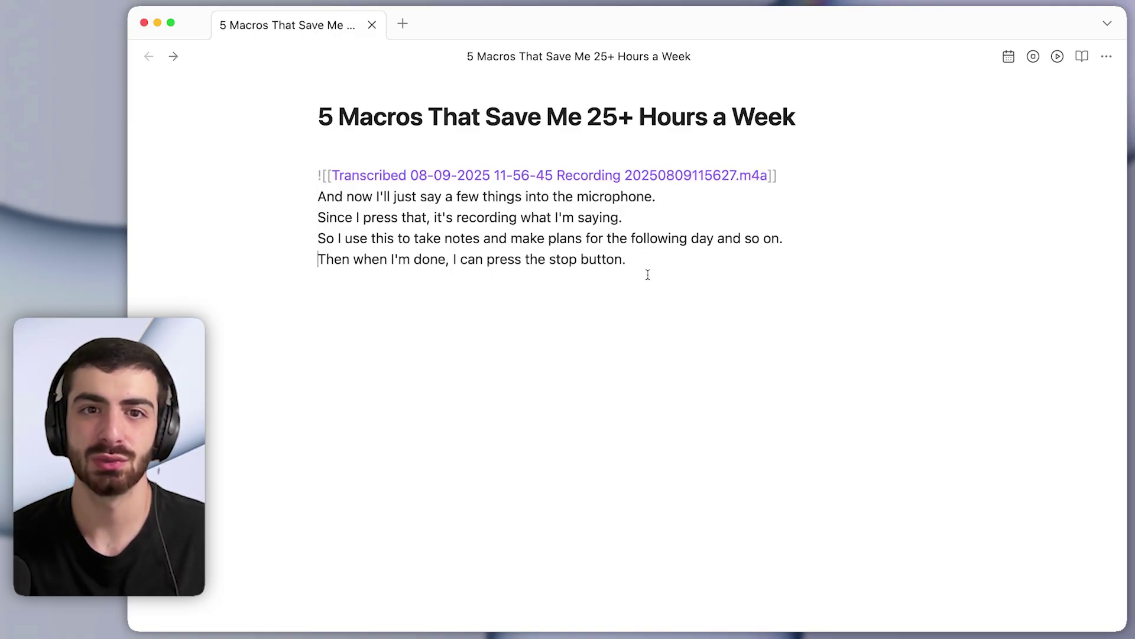
- Turn the four transcript lines below the audio link into a bulleted list
key("super+a")
key("super+shift+8")
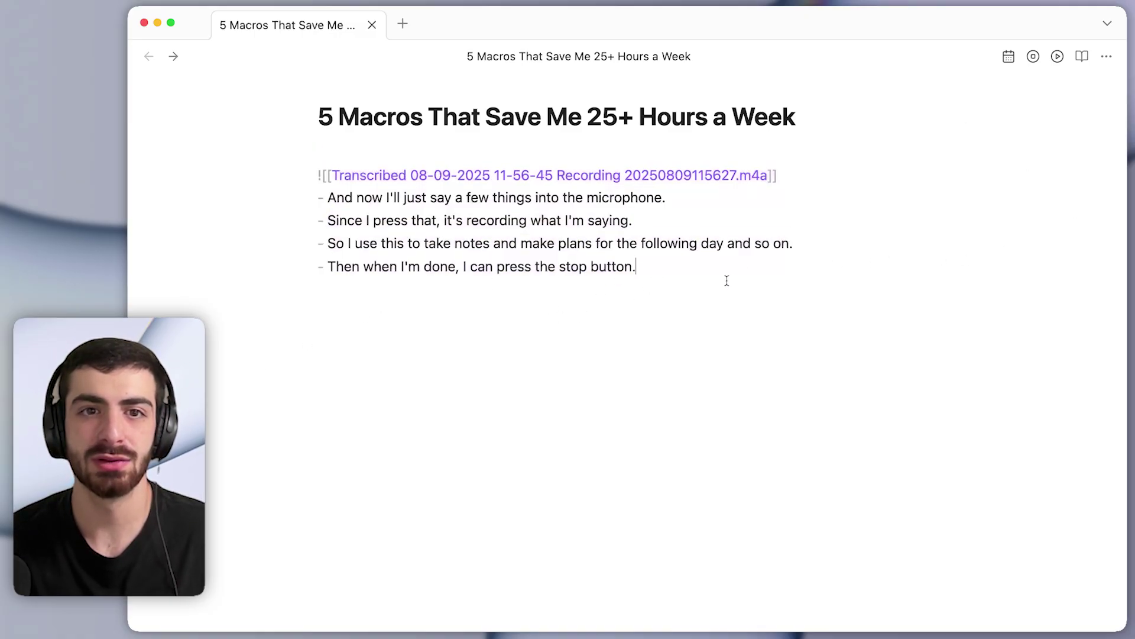
- Lowercase the first letter of the first three transcript bullets
left_click_drag(727, 280, 335, 197)
double_click(335, 197)
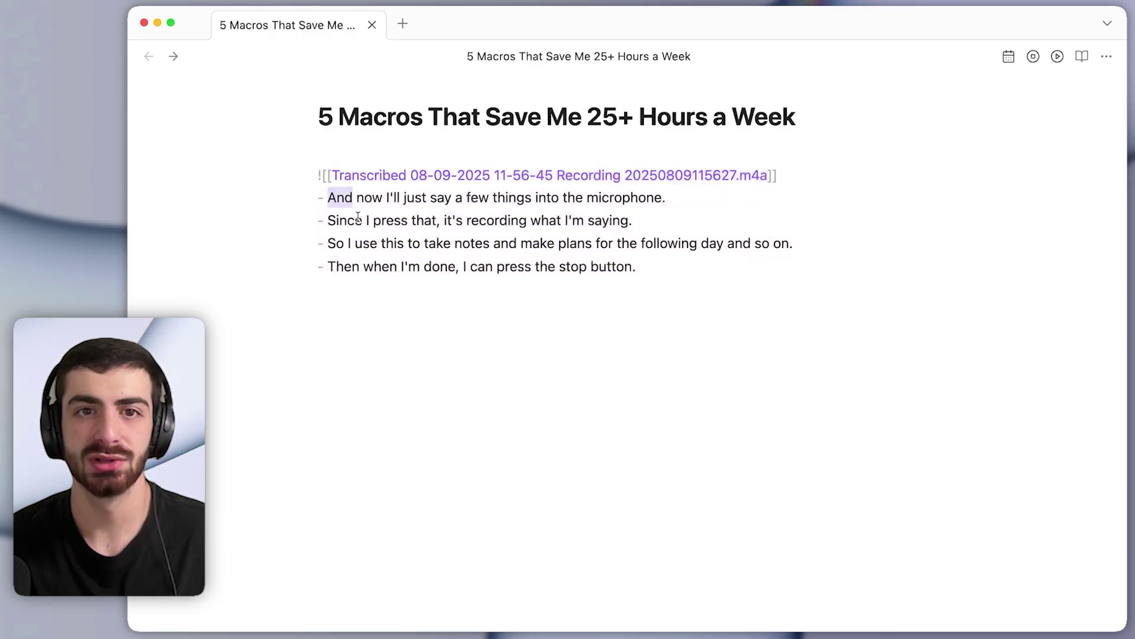
left_click(340, 201)
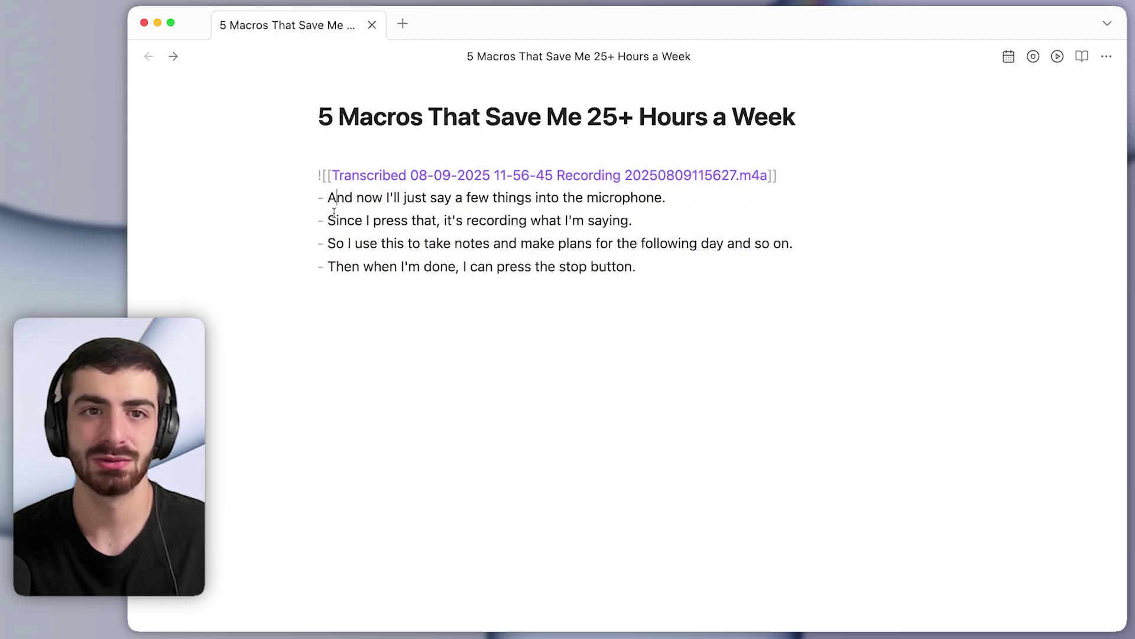
key("BackSpace")
type("a")
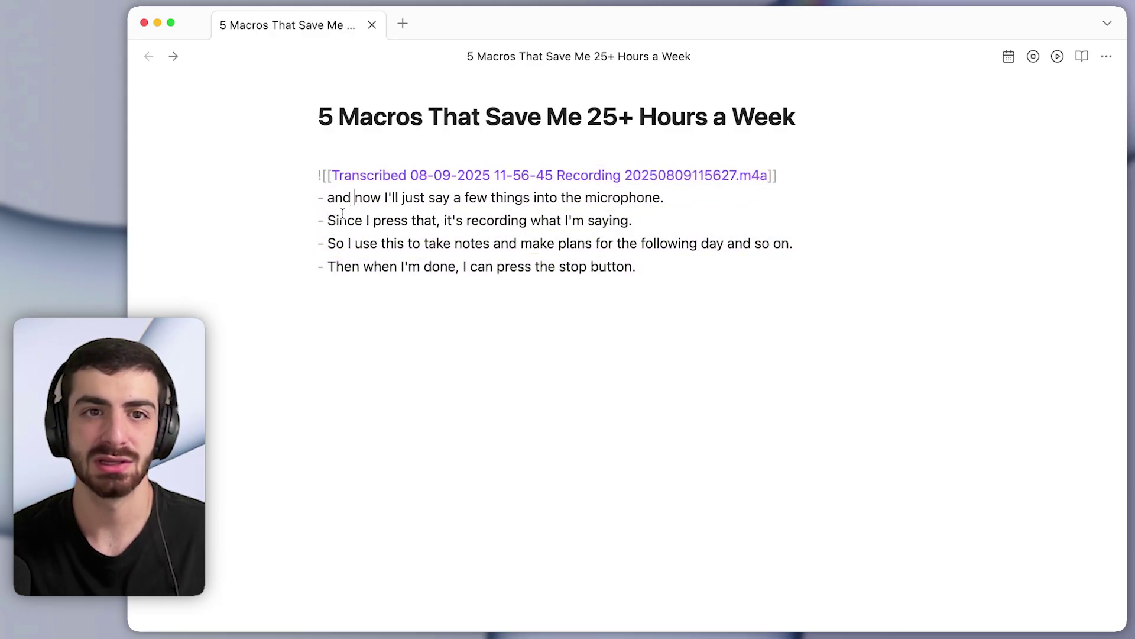
left_click(336, 222)
key("BackSpace")
type("s")
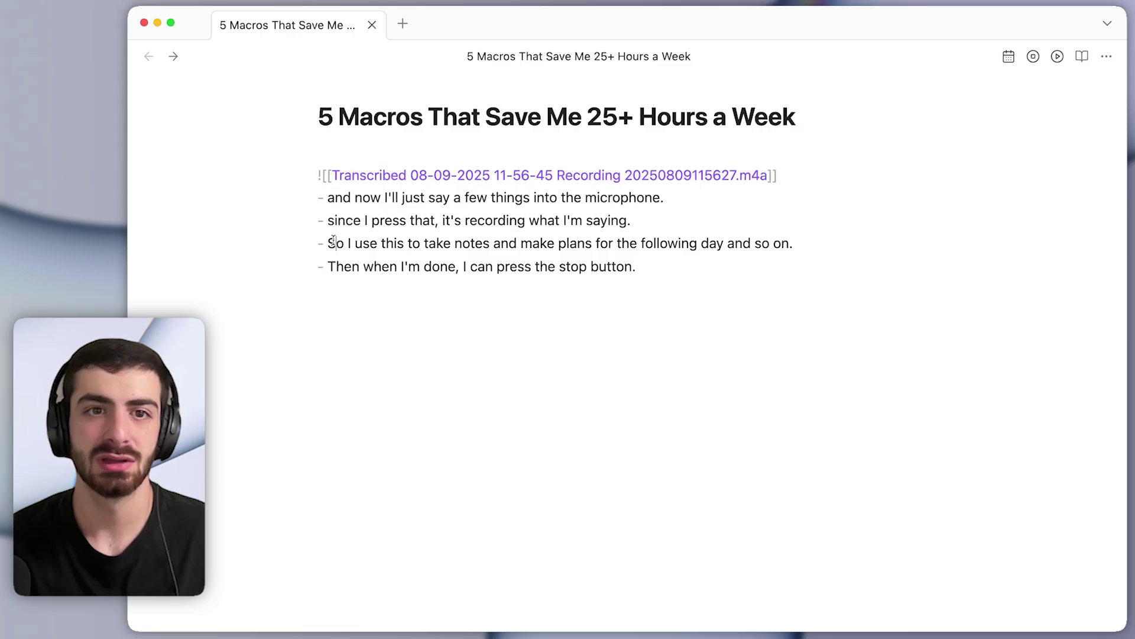
left_click(336, 244)
key("BackSpace")
type("s")
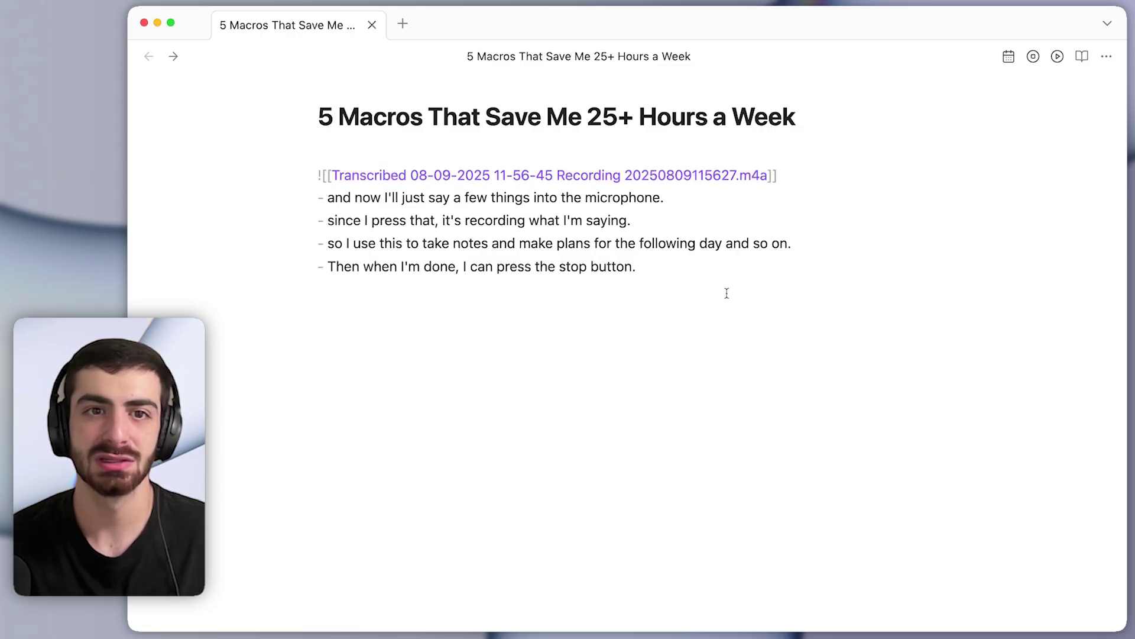
- Remove the bullets from the transcript lines and delete the final period of the second and fourth lines
key("super+a")
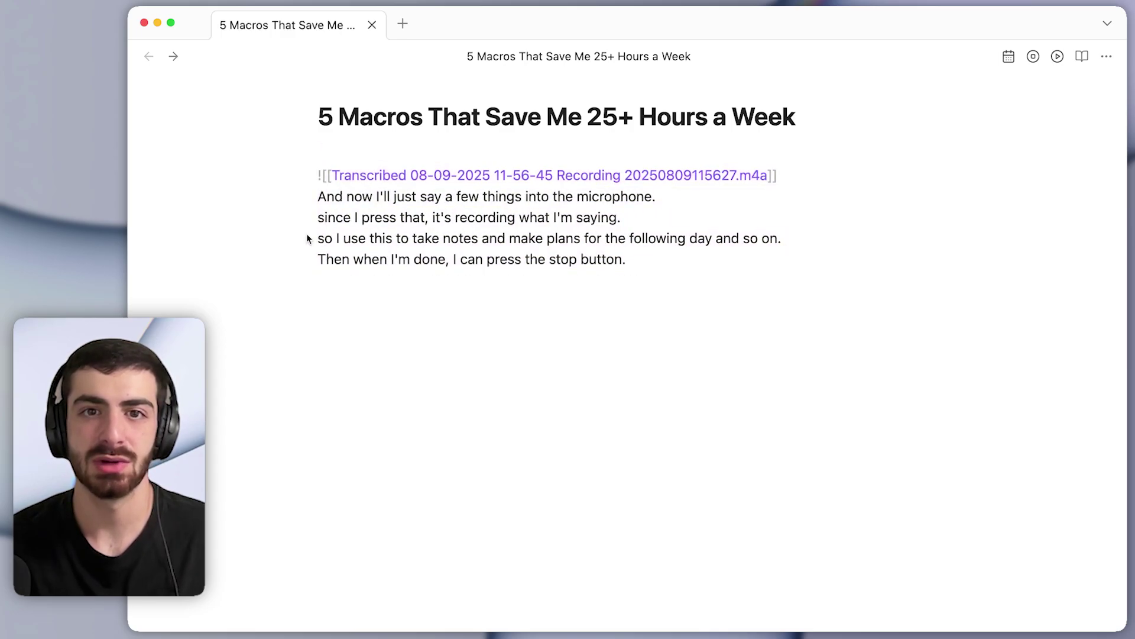
left_click(641, 215)
key("BackSpace")
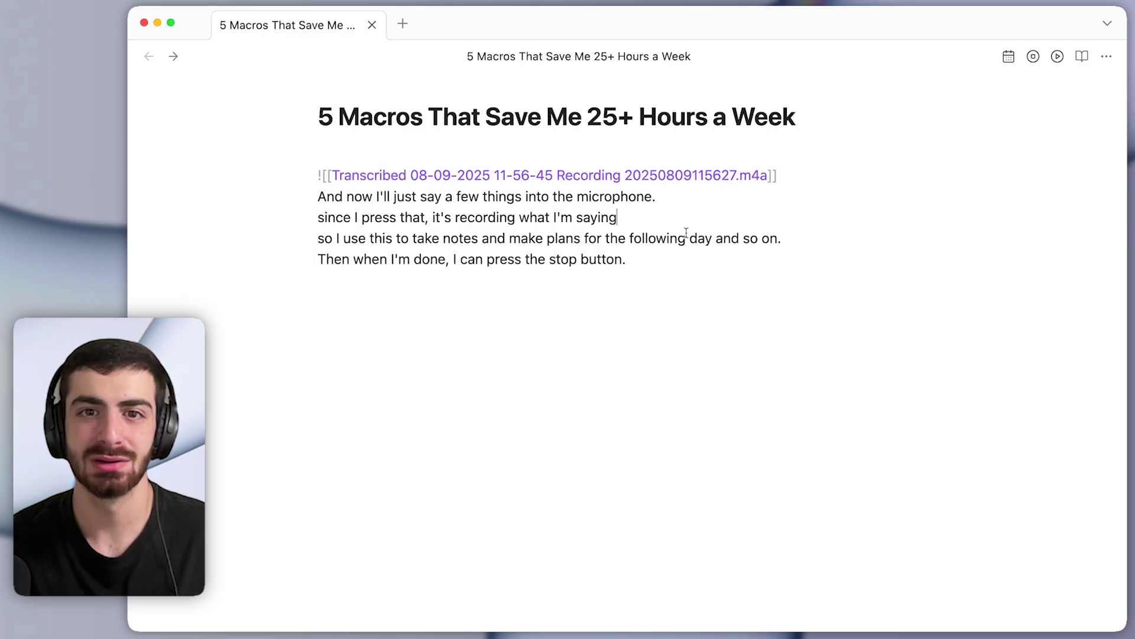
left_click(739, 268)
key("BackSpace")
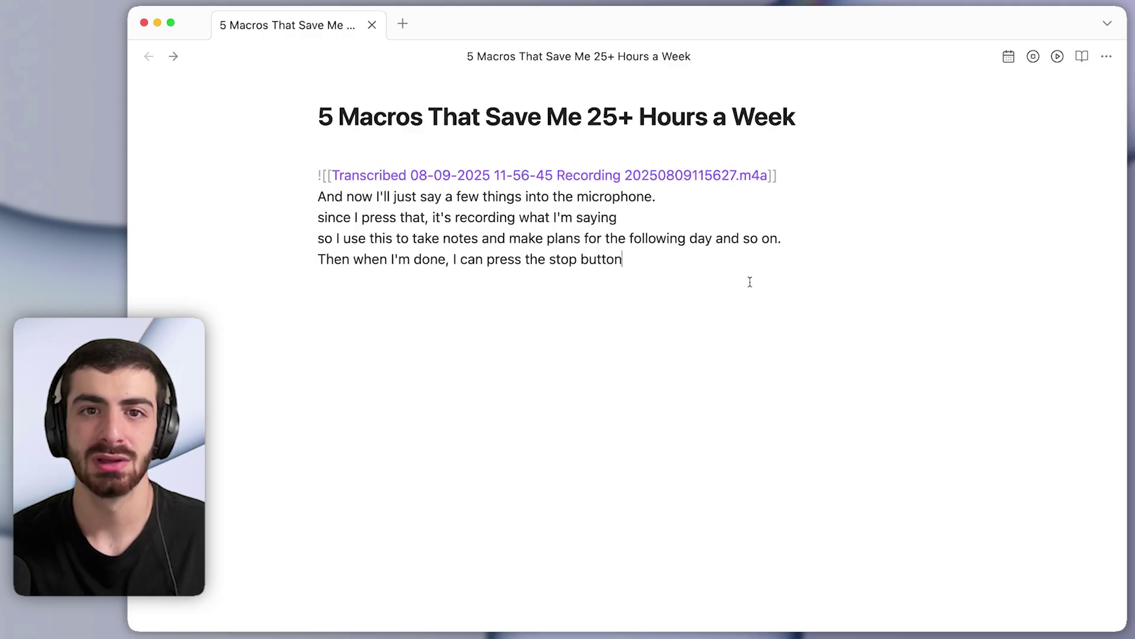
- Restore the transcript's capital letters and final periods and format its four lines as a bulleted list
key("super+a")
left_click_drag(678, 304, 566, 225)
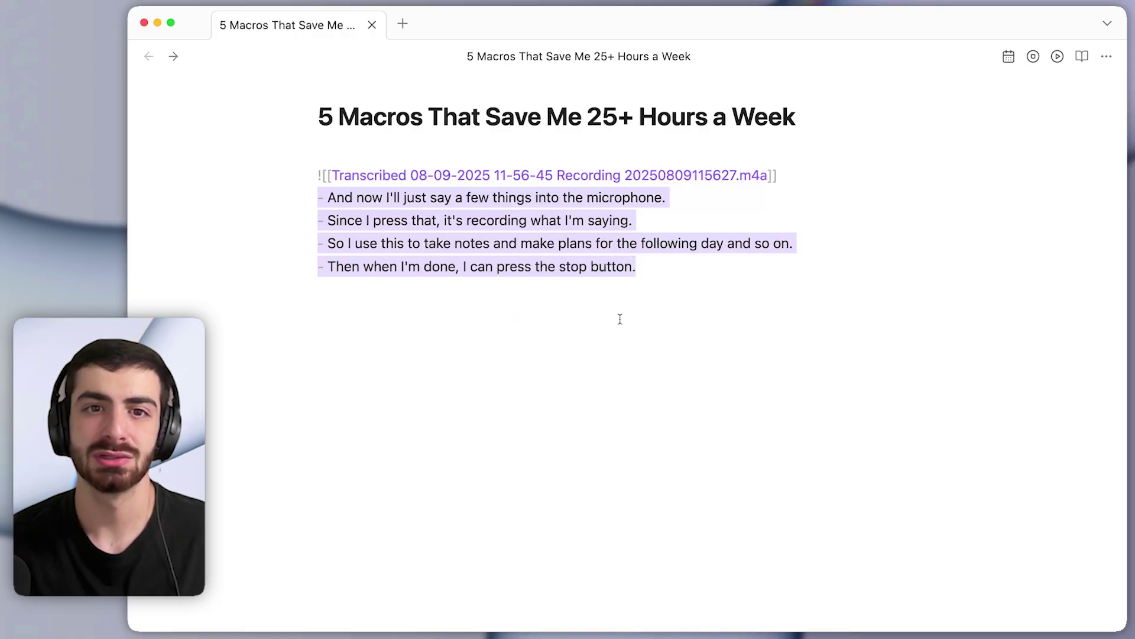
left_click_drag(619, 319, 281, 194)
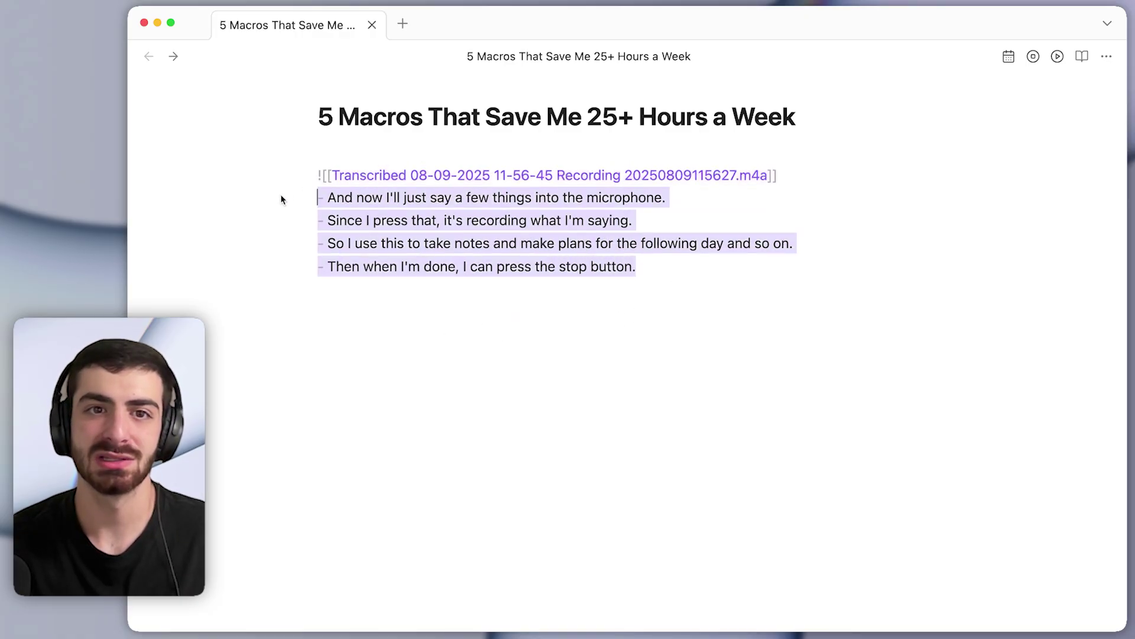
left_click(547, 223)
left_click_drag(660, 299, 357, 200)
left_click(359, 201)
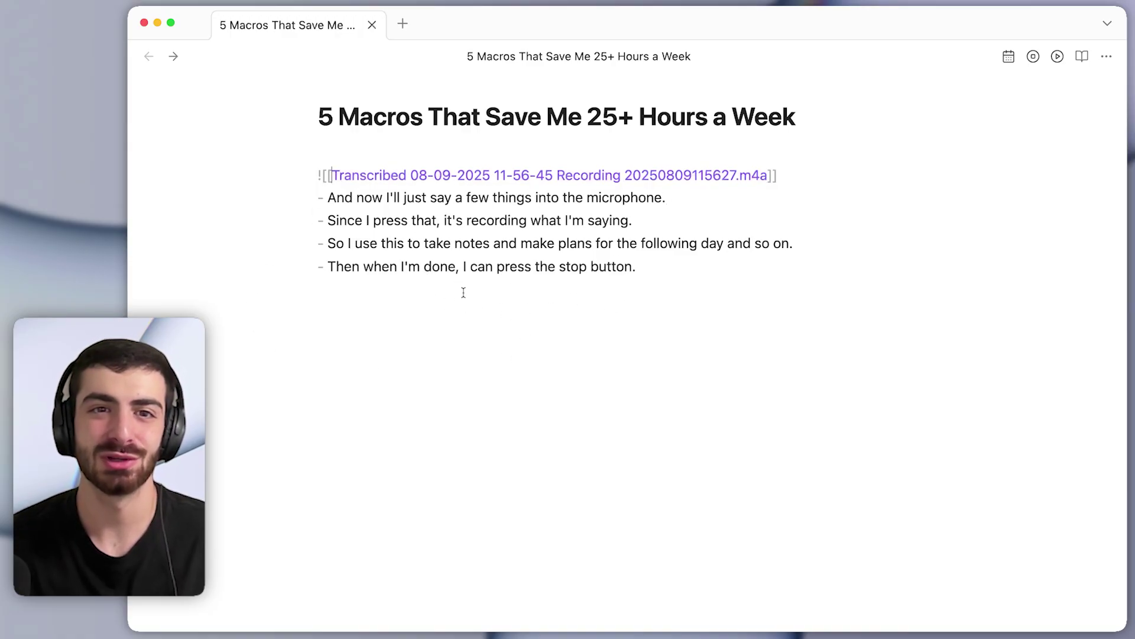
left_click(609, 302)
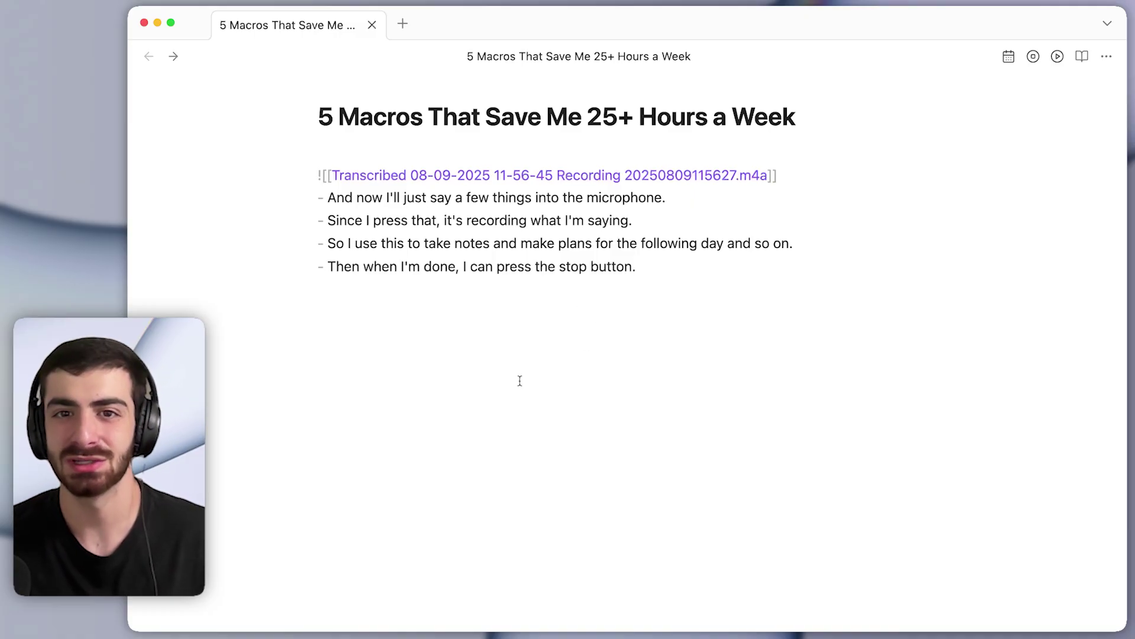
left_click_drag(619, 324, 318, 210)
left_click(318, 210)
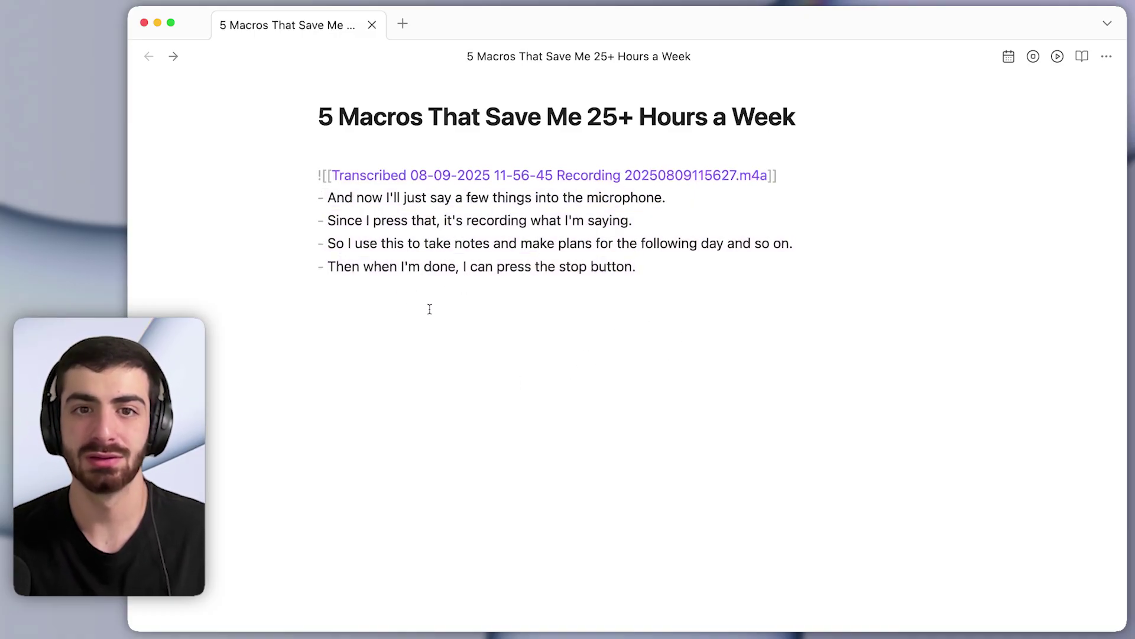
key("super+Tab")
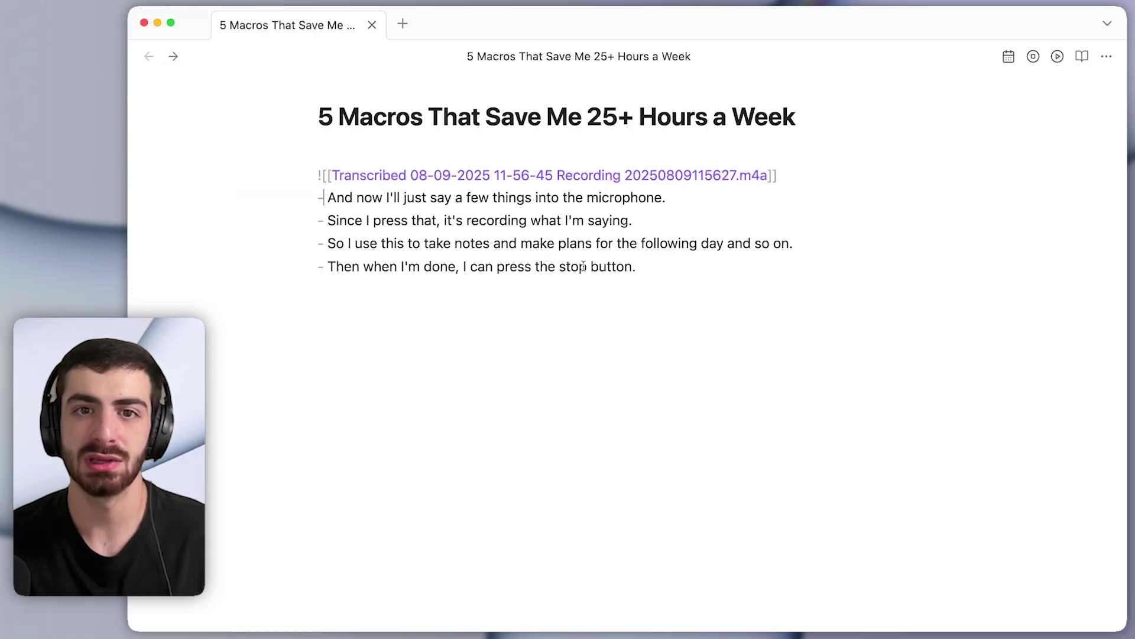
left_click_drag(636, 267, 364, 198)
key("Left")
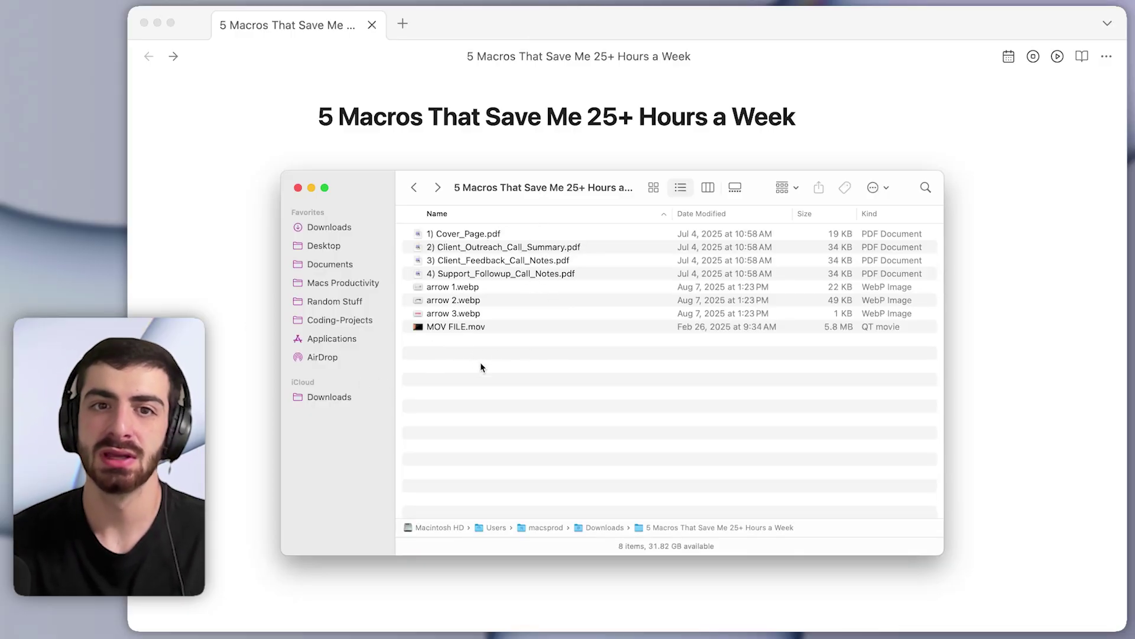
- Examine the PDFs, WebP images and MOV FILE.mov in the Finder folder, briefly previewing arrow 1.webp
left_click(569, 287)
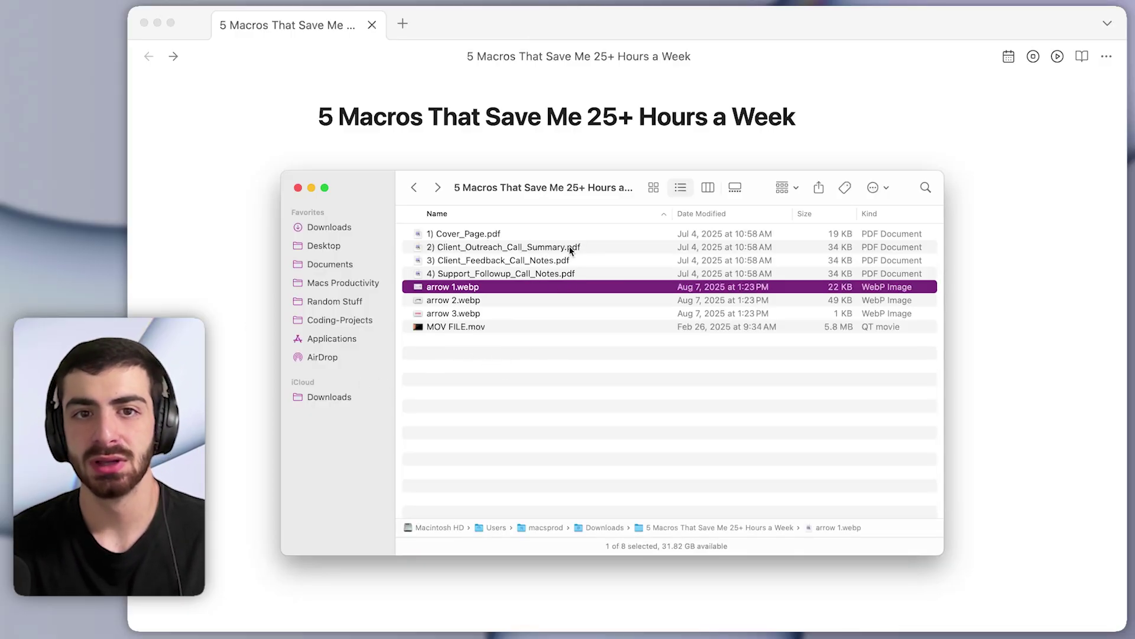
left_click(517, 273)
left_click(556, 238, "shift")
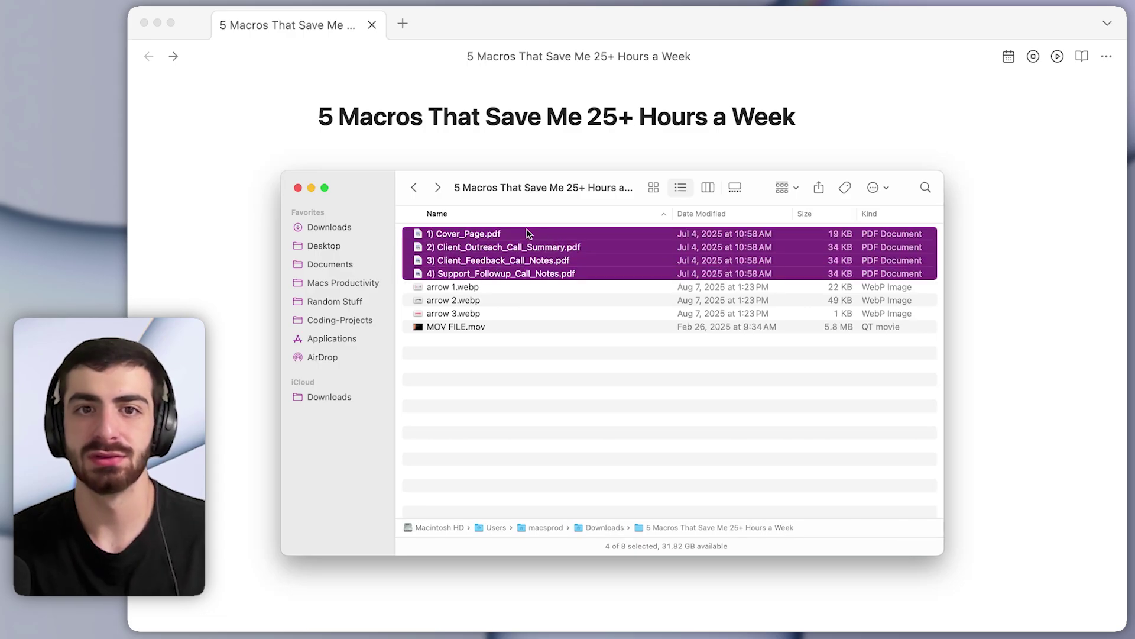
left_click(500, 236)
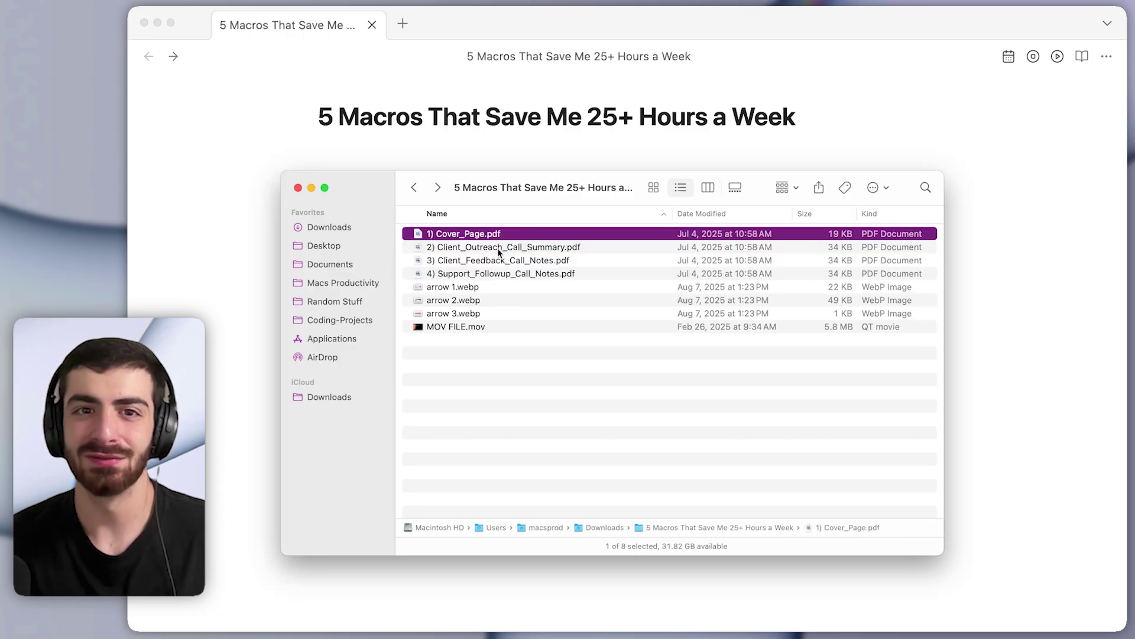
left_click(480, 290)
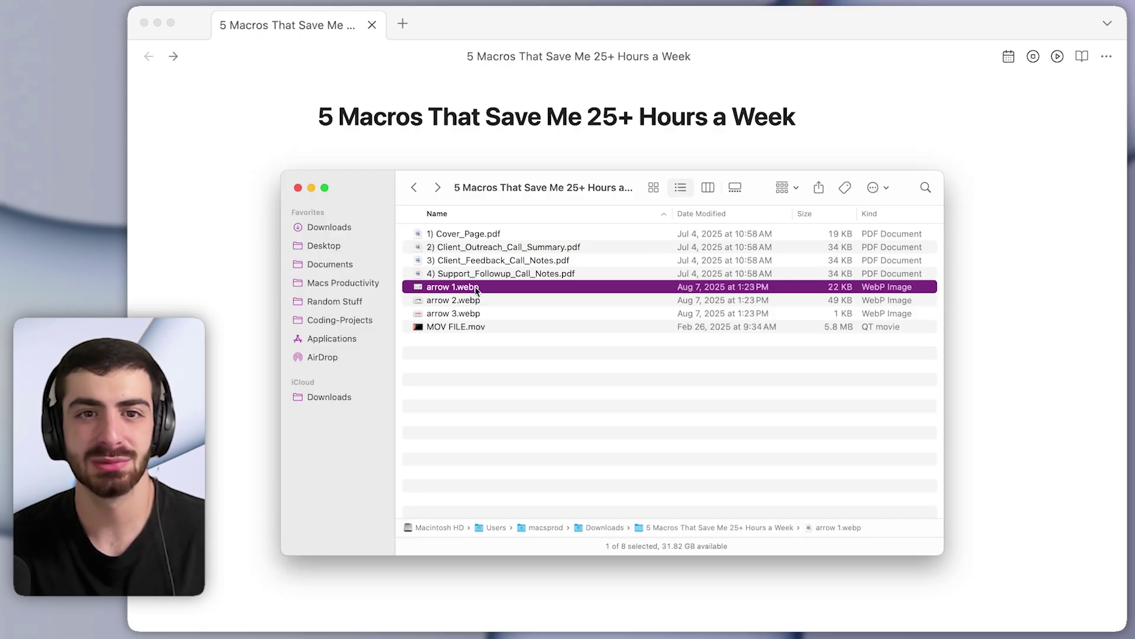
key("space")
key("space")
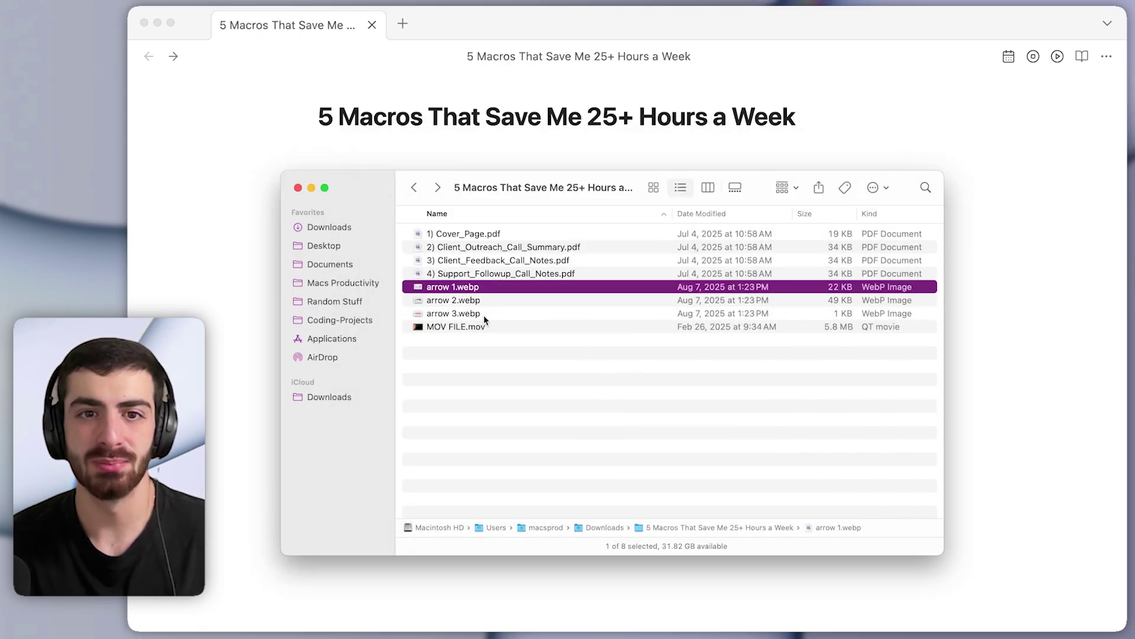
left_click(475, 329)
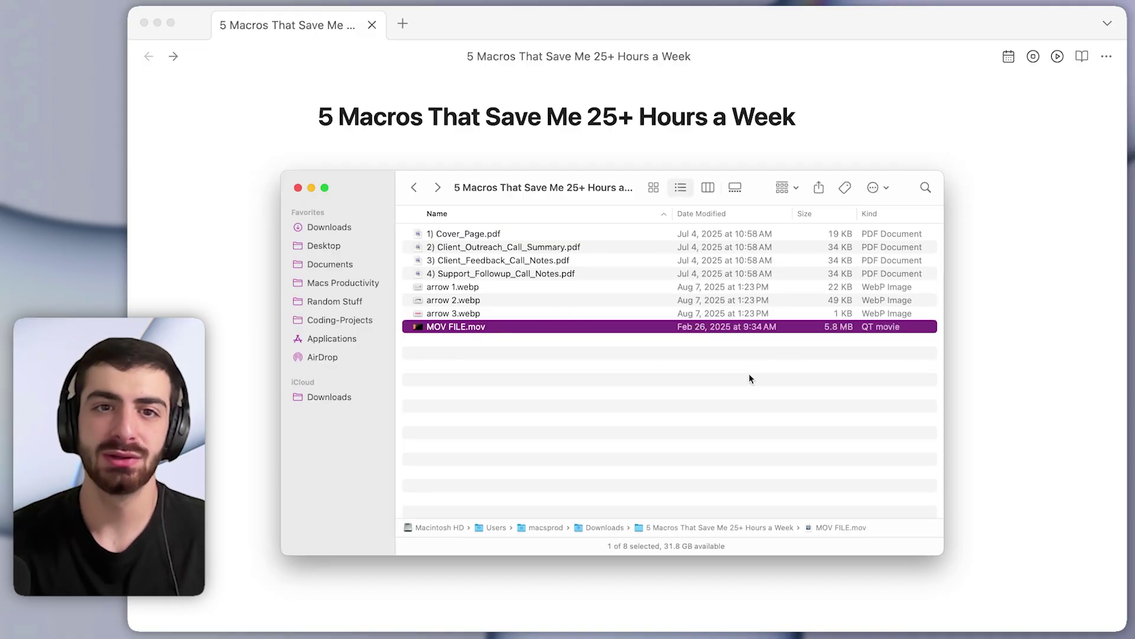
- Merge the four numbered PDFs into one PDF named "Merged File" with the Merge PDFs macro
left_click(500, 275)
left_click(570, 234, "shift")
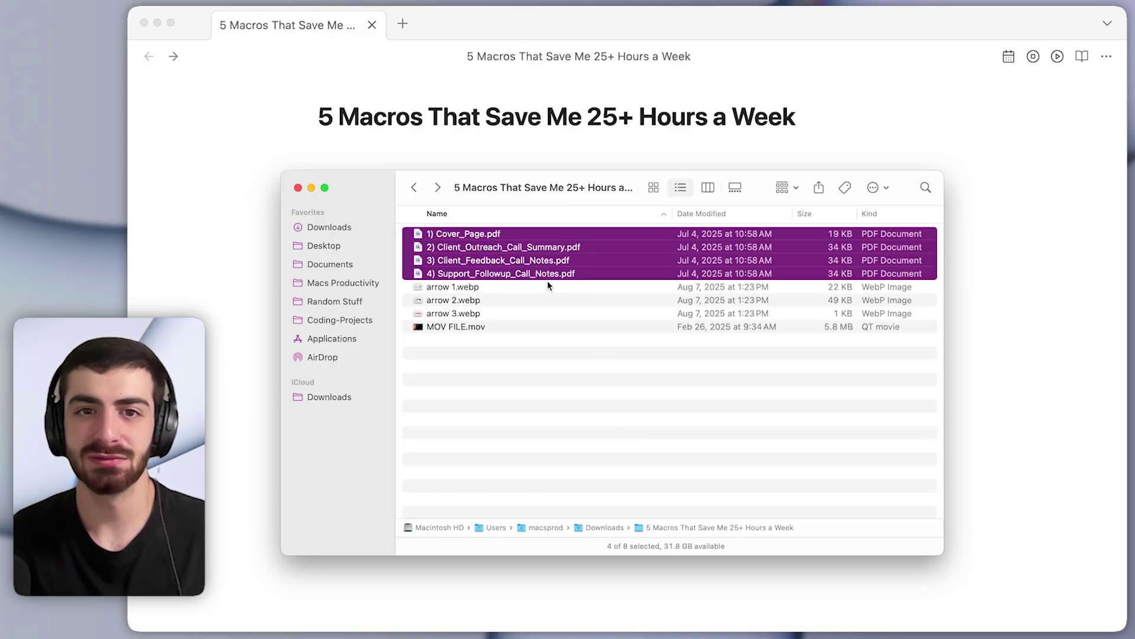
key("ctrl+alt+c")
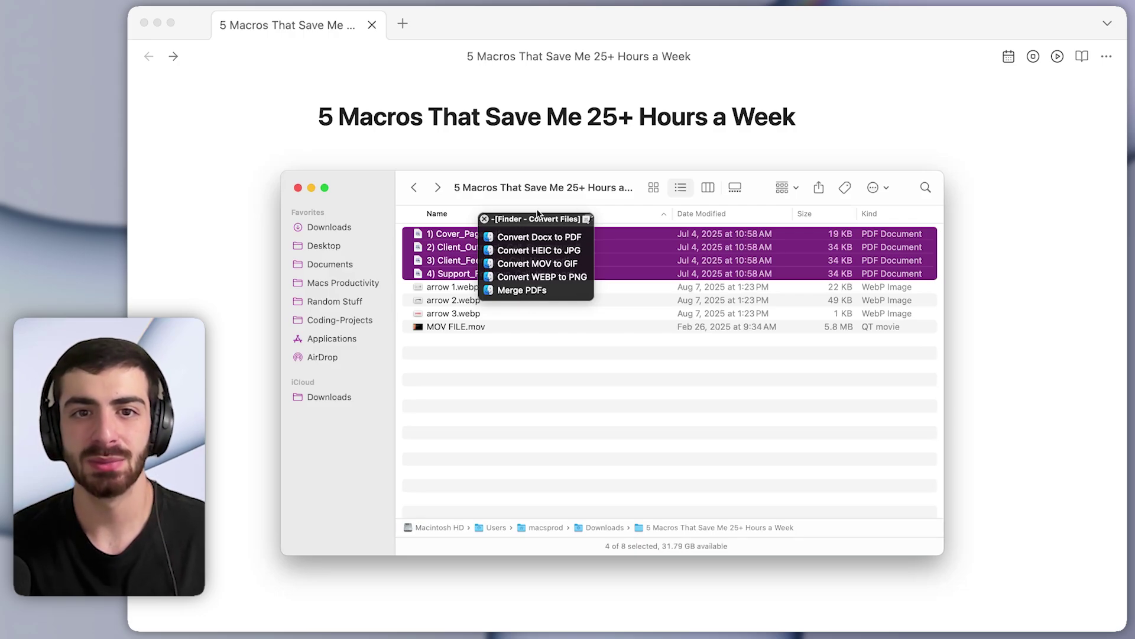
left_click(529, 290)
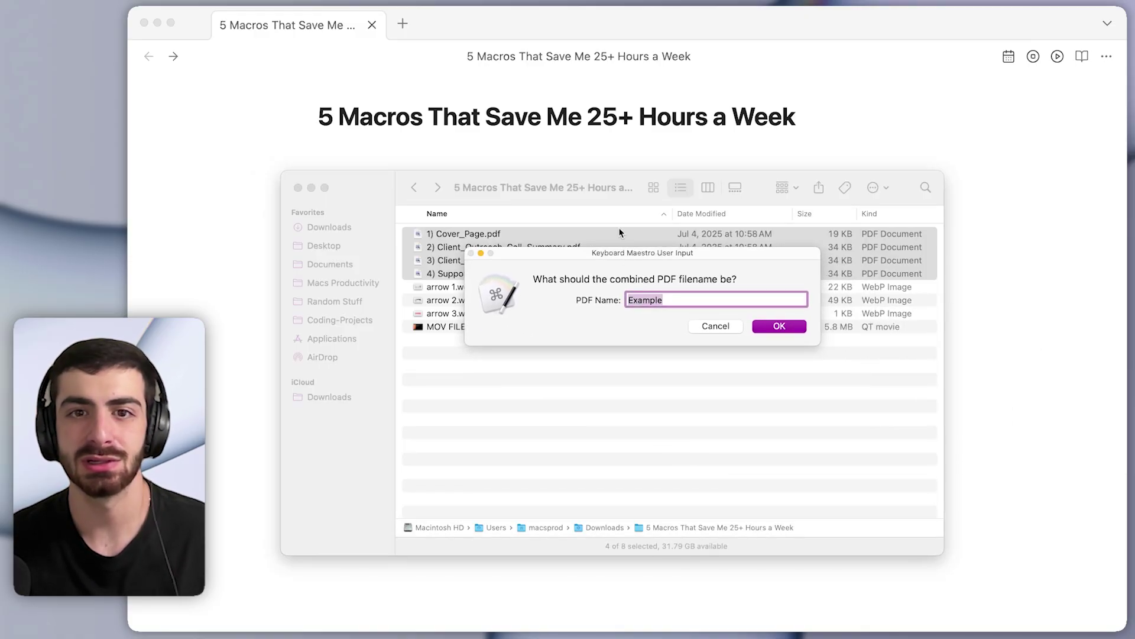
type("Merged File")
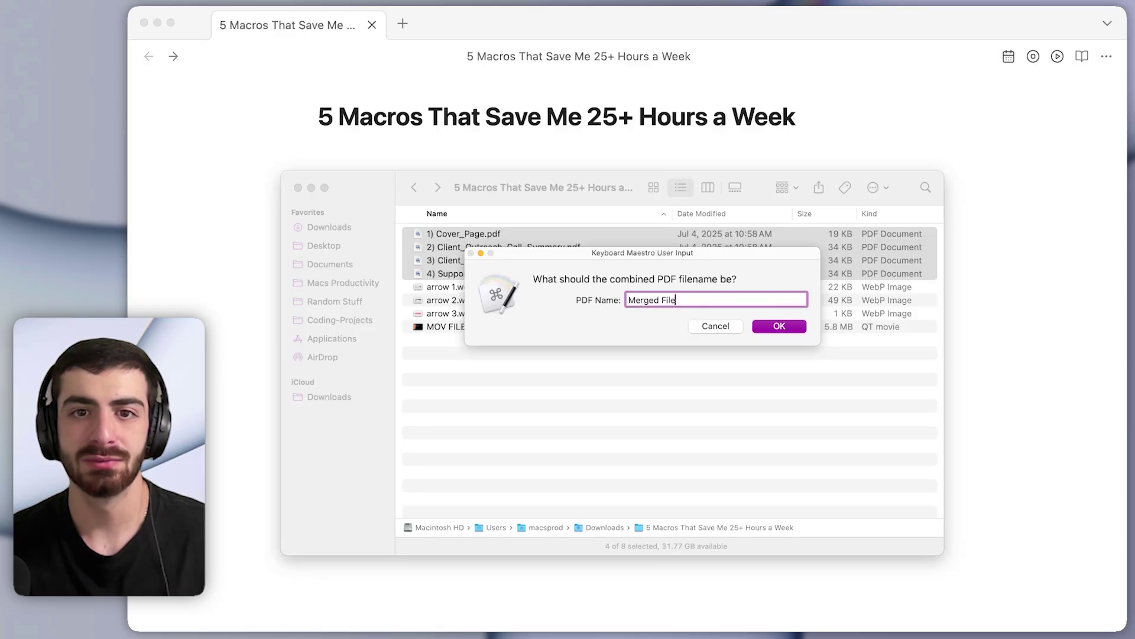
key("Return")
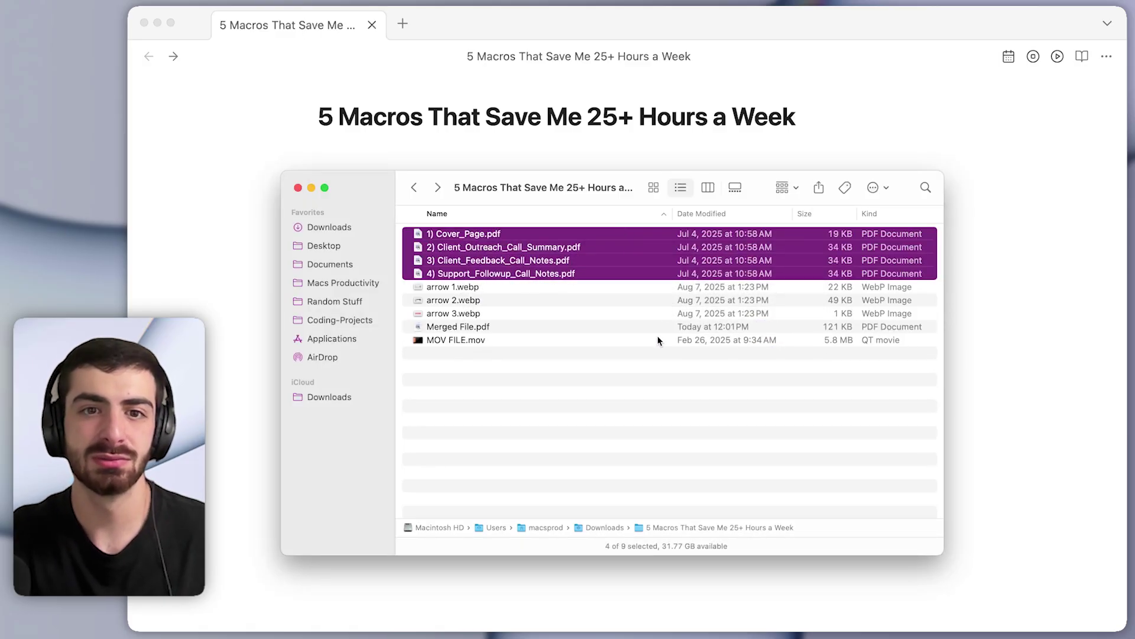
- Preview the pages of Merged File.pdf and point out the four source PDFs in the folder
left_click(589, 329)
key("space")
scroll(659, 201, "down", 20)
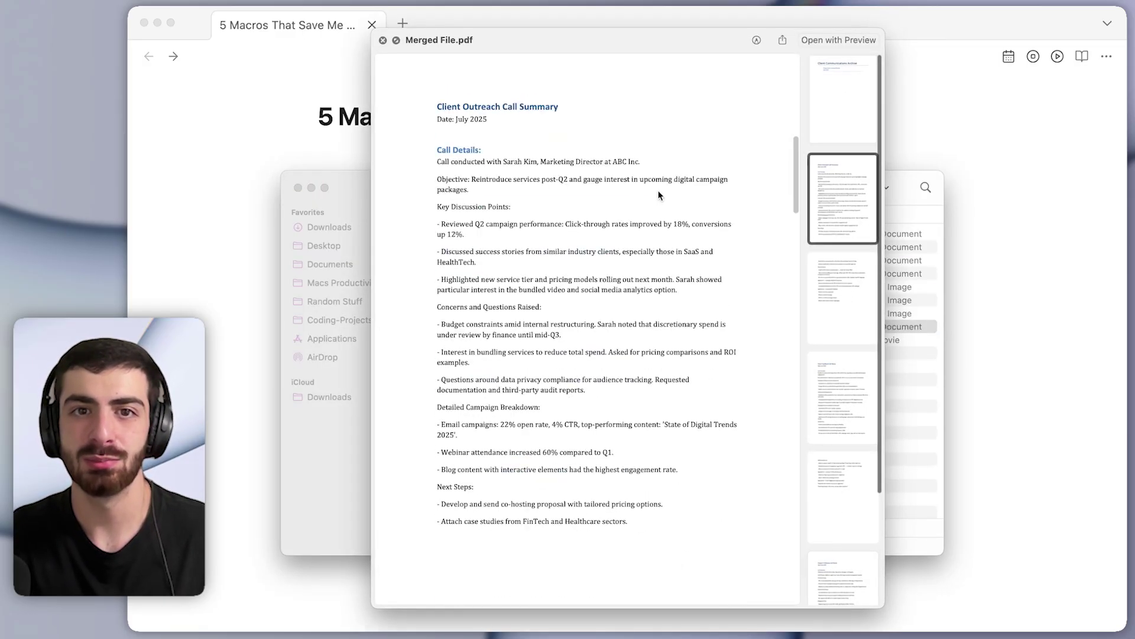
scroll(628, 225, "down", 5)
key("space")
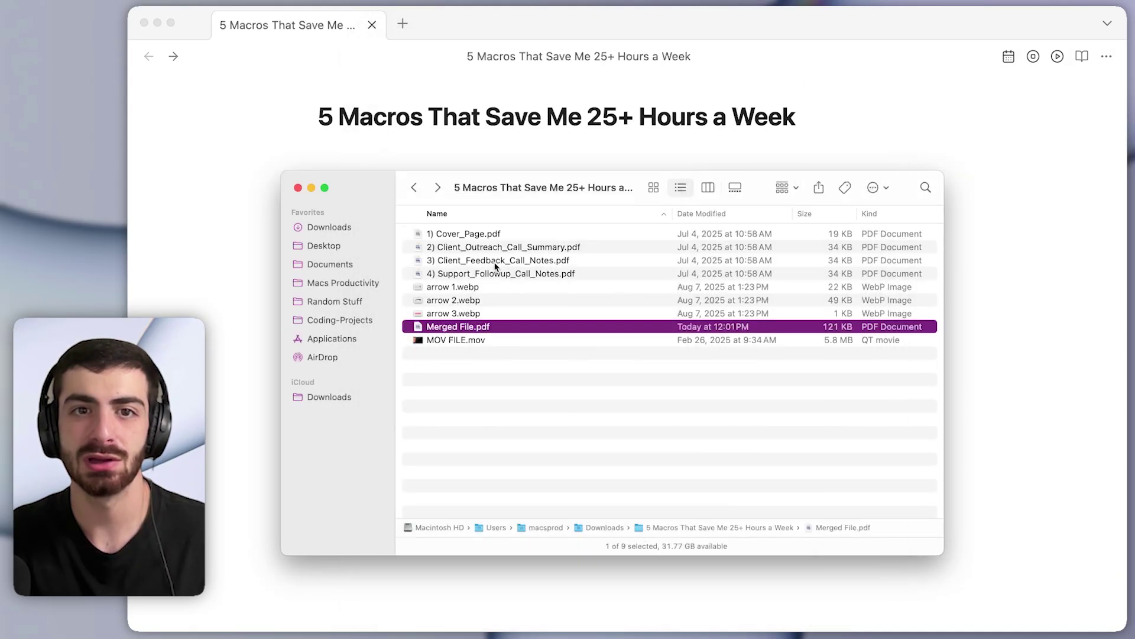
left_click(480, 275)
left_click(523, 235, "shift")
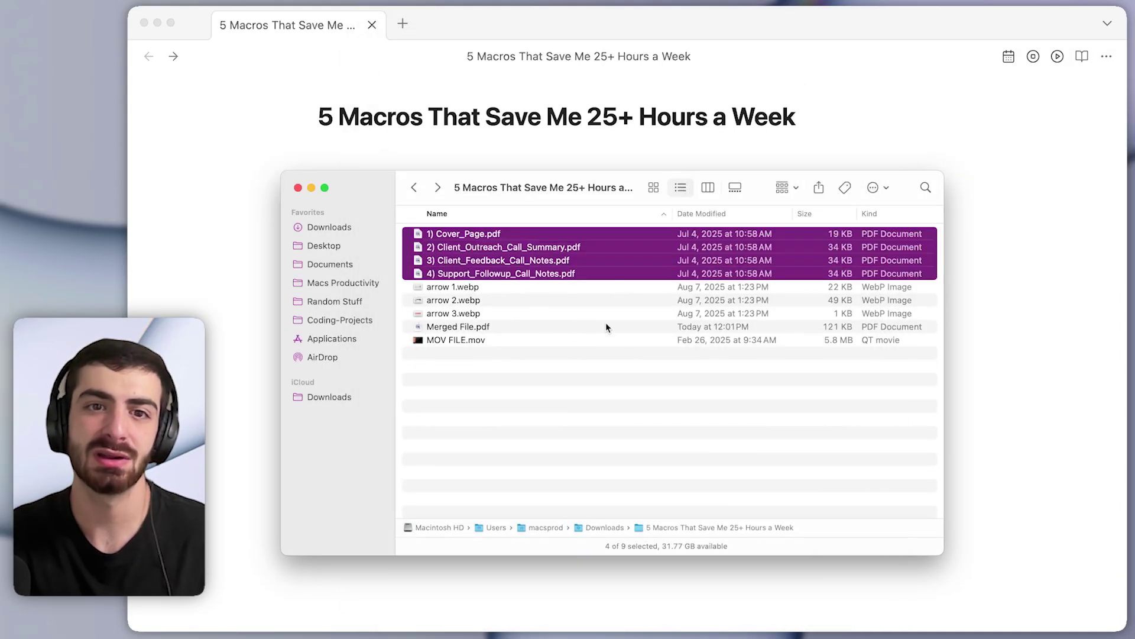
left_click(512, 397)
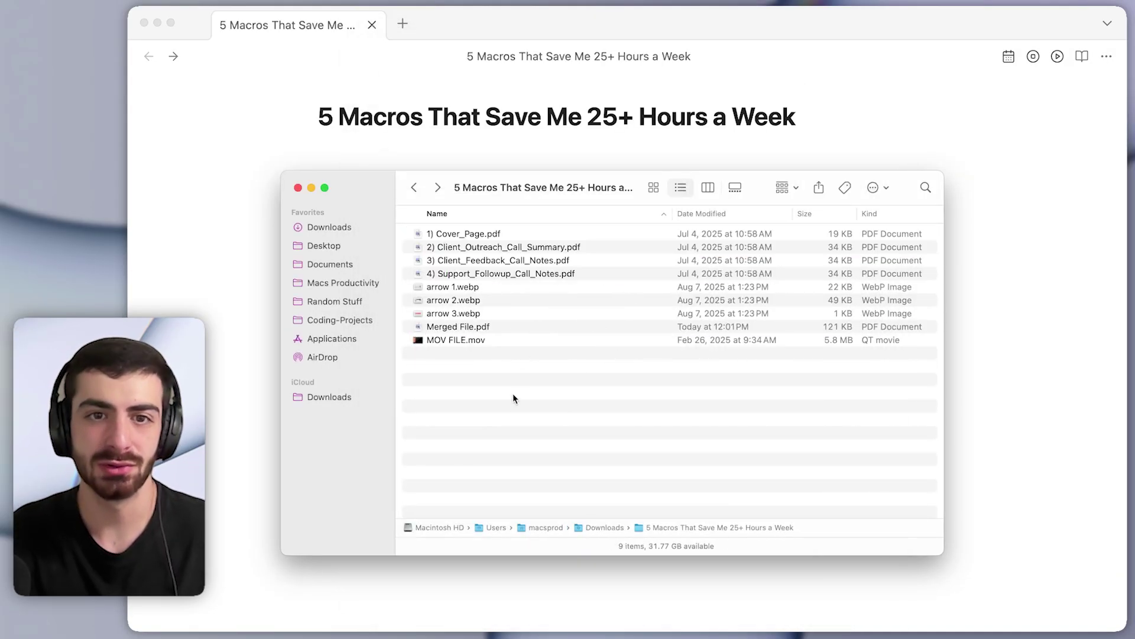
- Convert arrow 1.webp, arrow 2.webp and arrow 3.webp to PNG with the Convert WEBP to PNG macro and check the new files
left_click(486, 289)
left_click(473, 313, "shift")
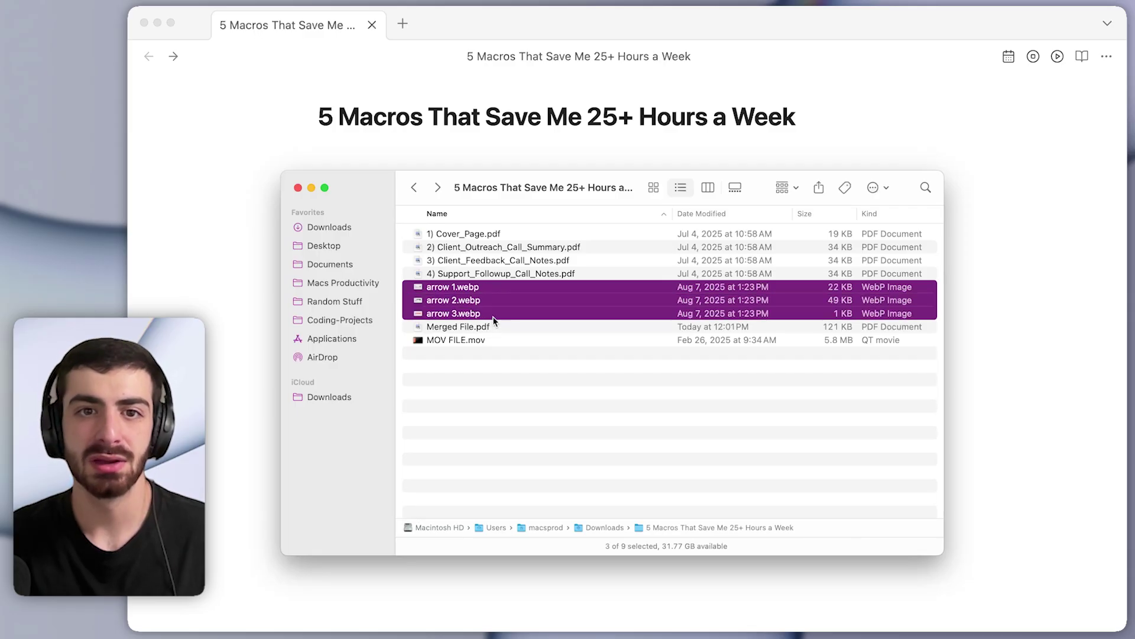
key("ctrl+alt+c")
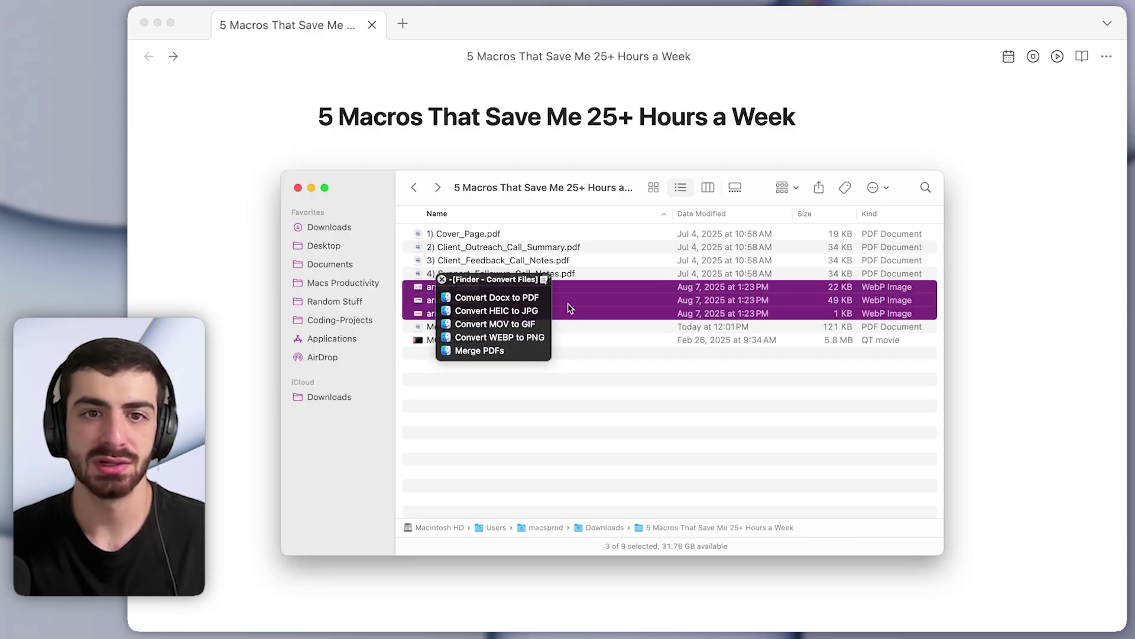
left_click(545, 337)
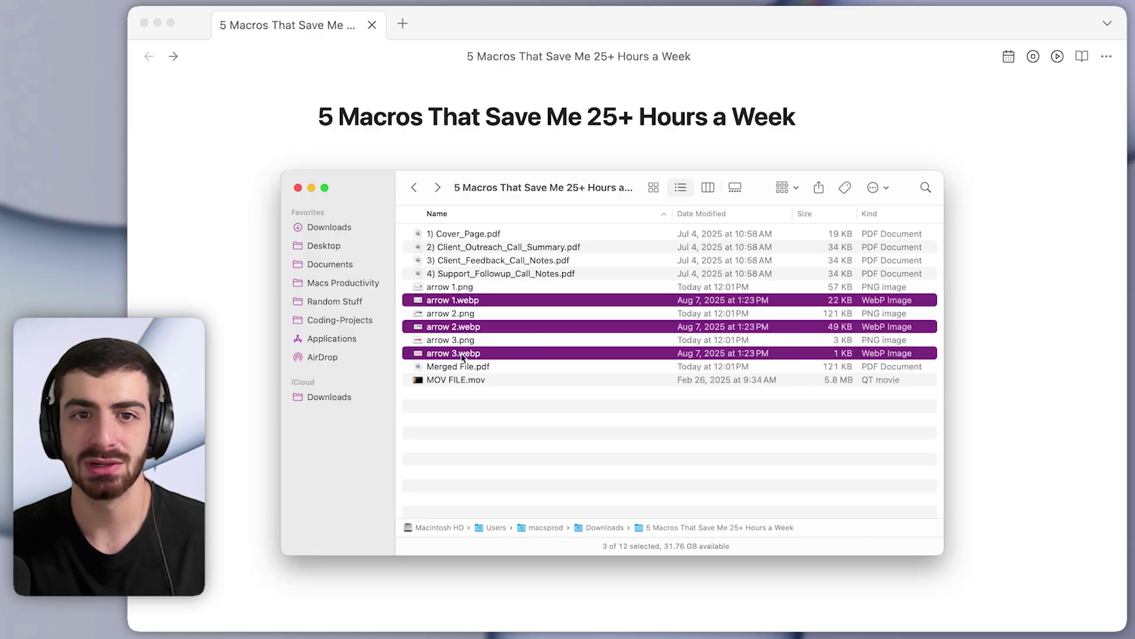
left_click(491, 316)
left_click(476, 340)
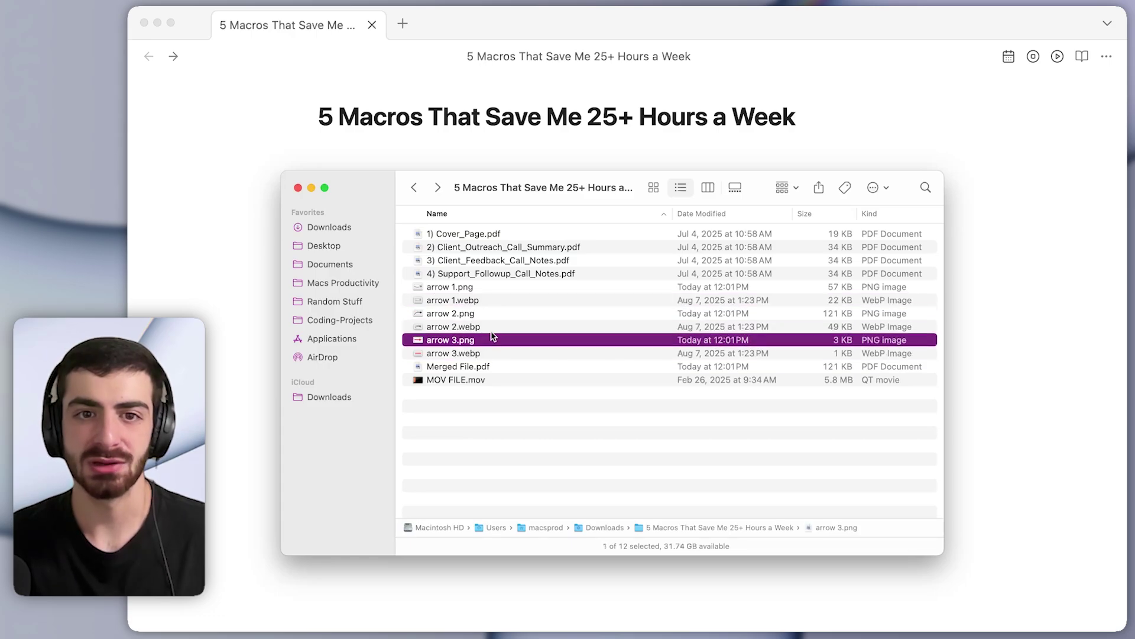
- Preview arrow 3.png and scrub through a preview of MOV FILE.mov in the Finder folder
key("space")
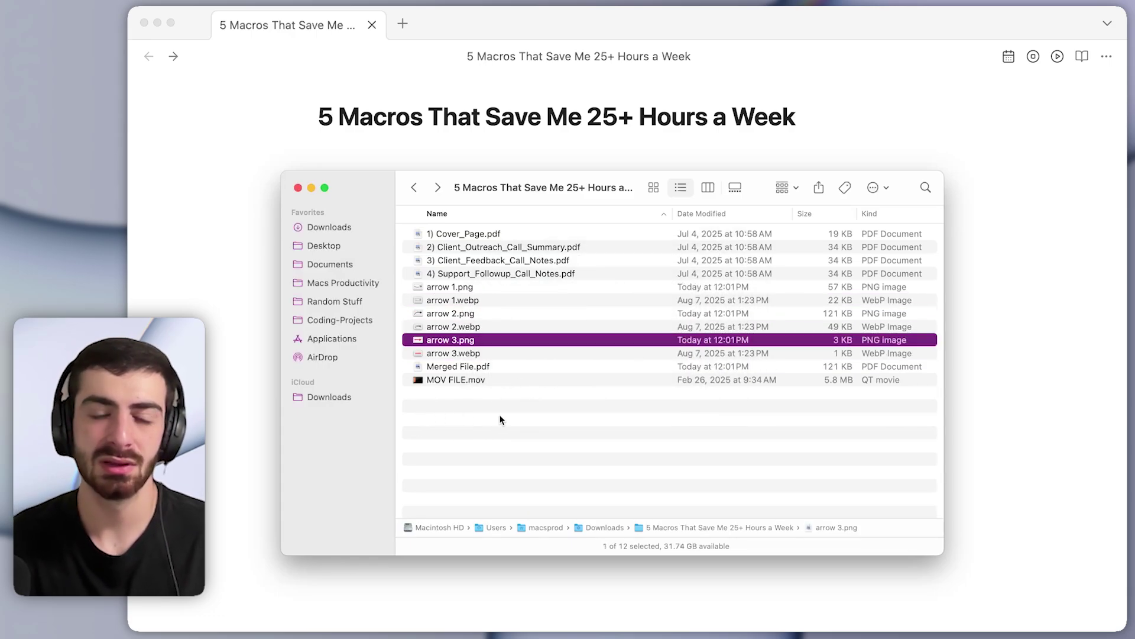
left_click(425, 382)
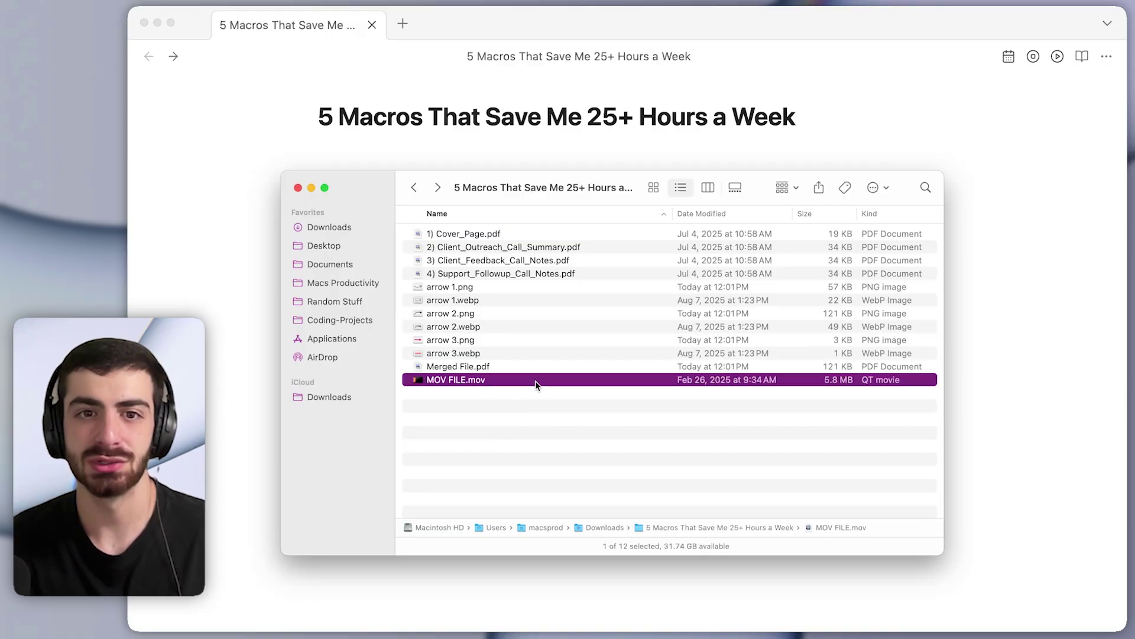
key("space")
left_click_drag(438, 575, 503, 594)
key("space")
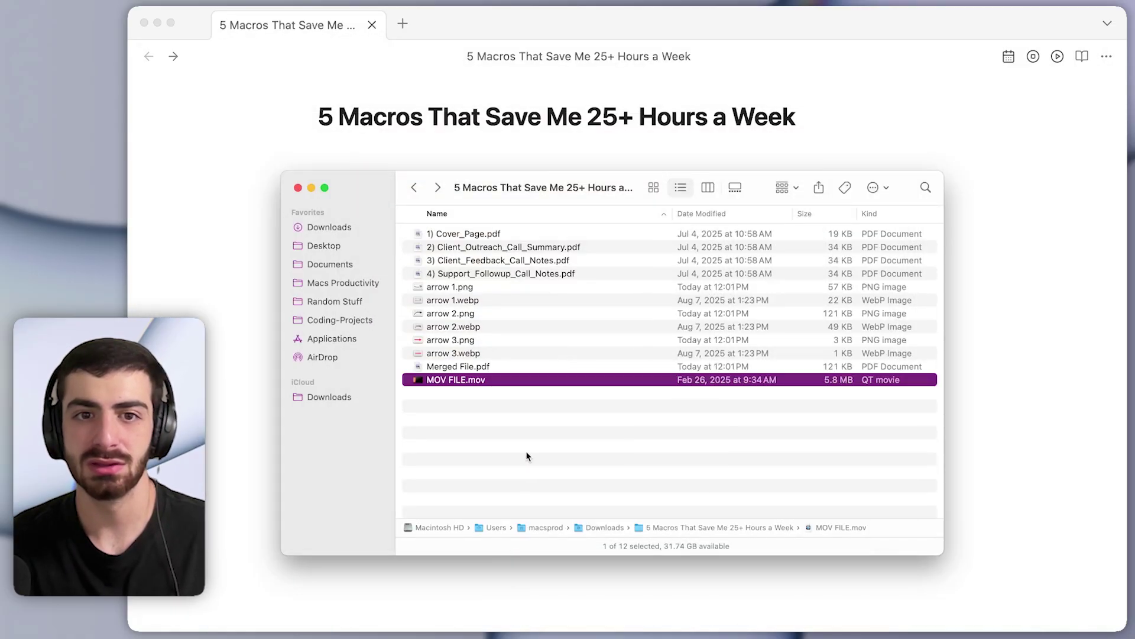
- Convert MOV FILE.mov to a GIF with the Convert MOV to GIF macro, using a scale of 480
key("ctrl+c")
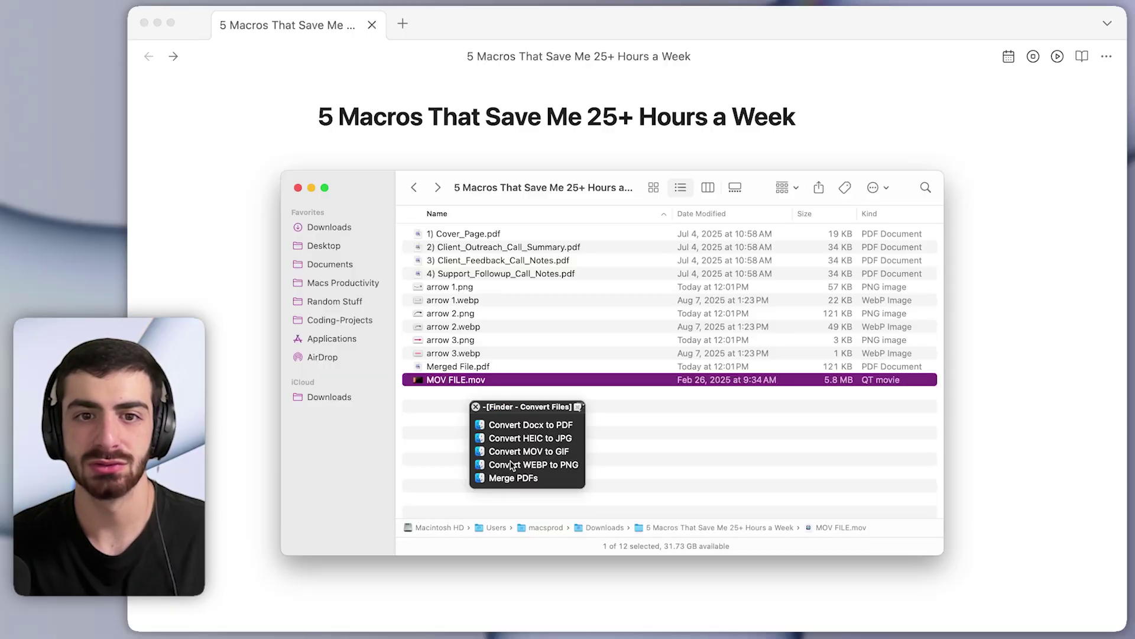
left_click(552, 454)
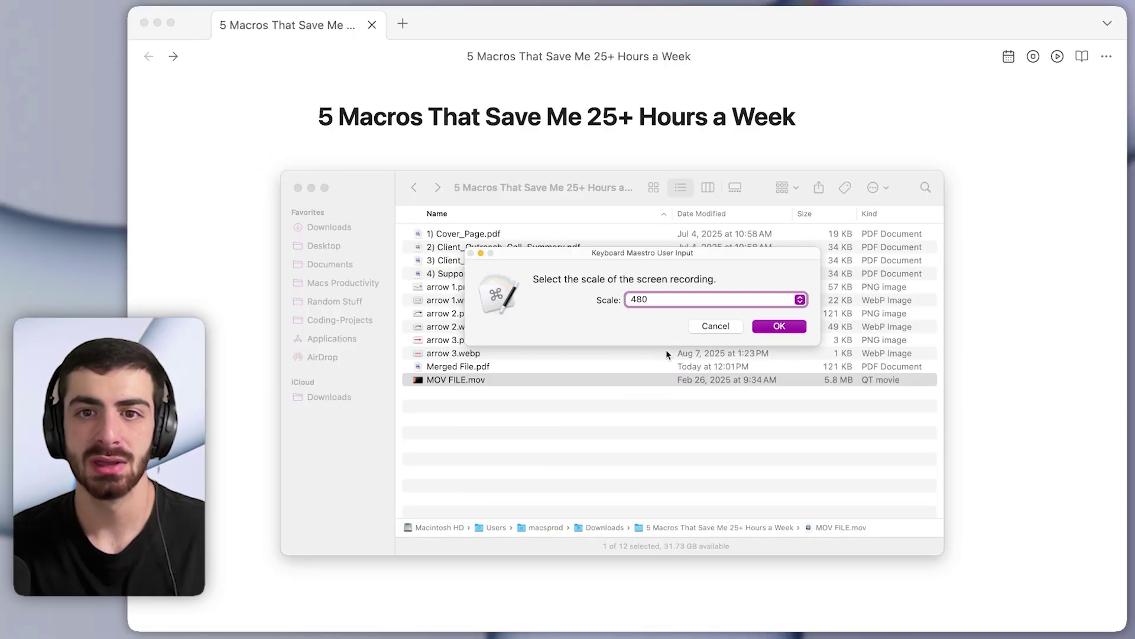
left_click(769, 327)
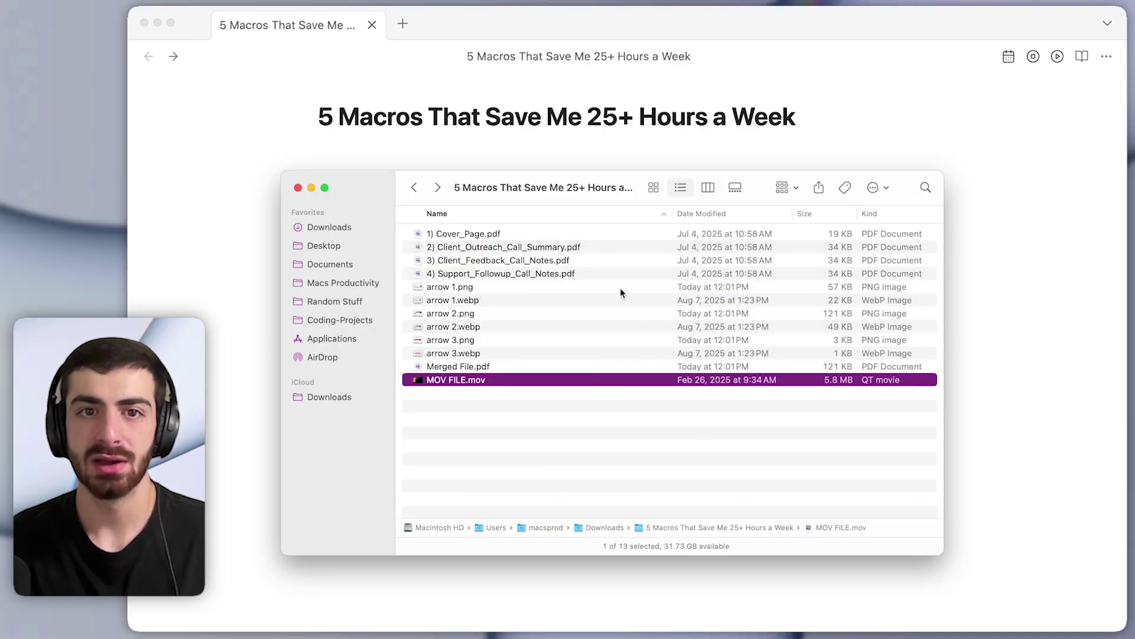
- Preview the new MOV FILE.gif, close the preview and clear the file selection
left_click(503, 379)
key("space")
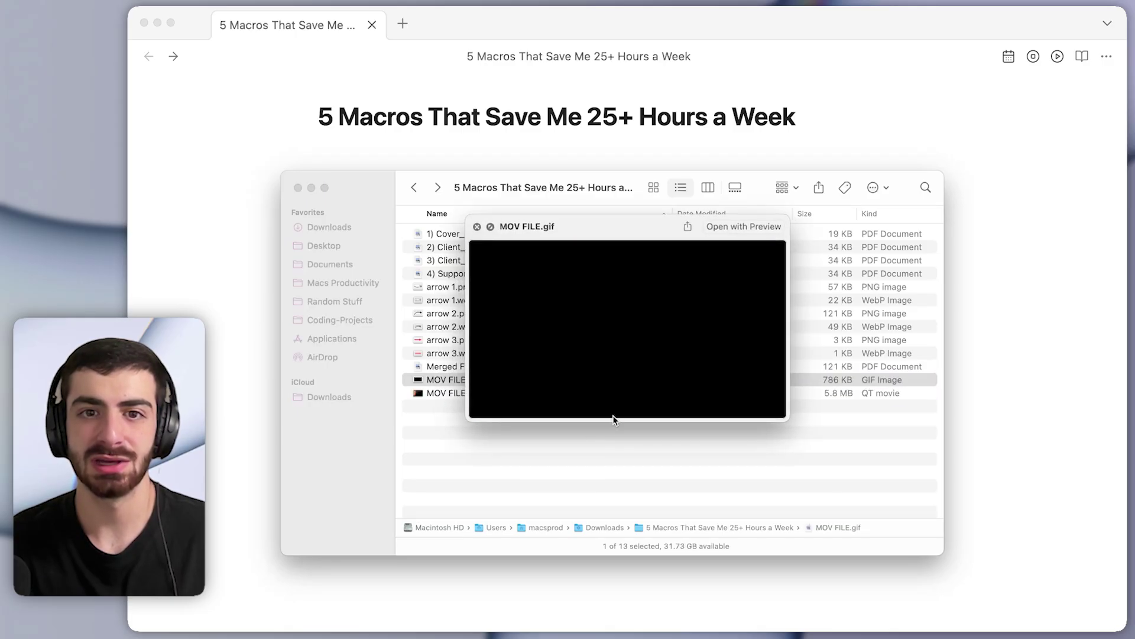
key("space")
left_click(658, 380)
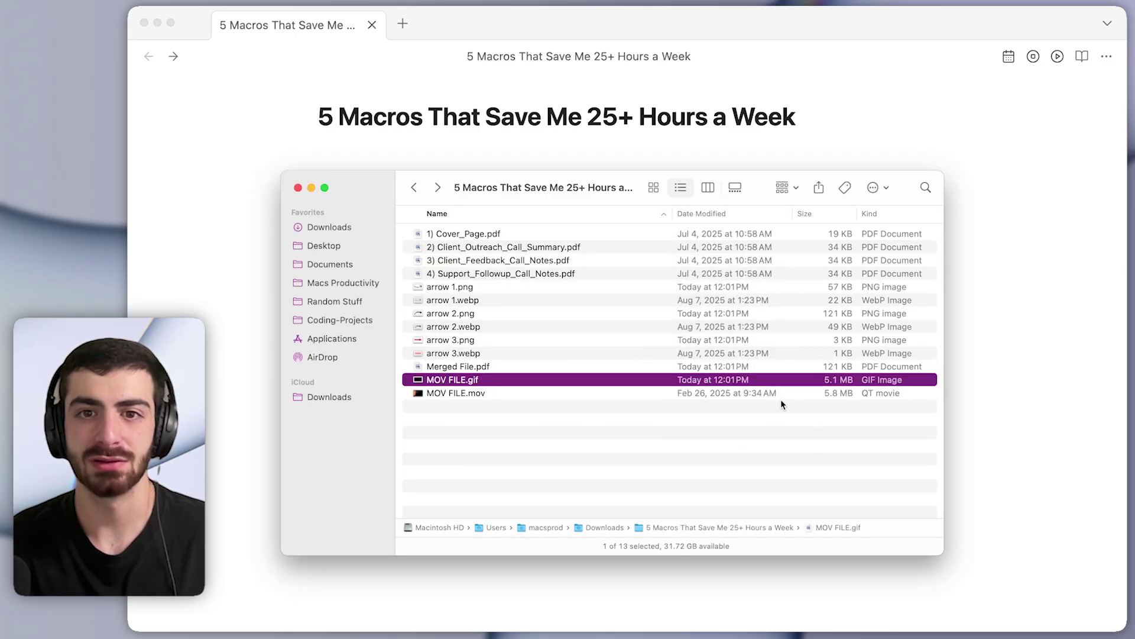
left_click(726, 425)
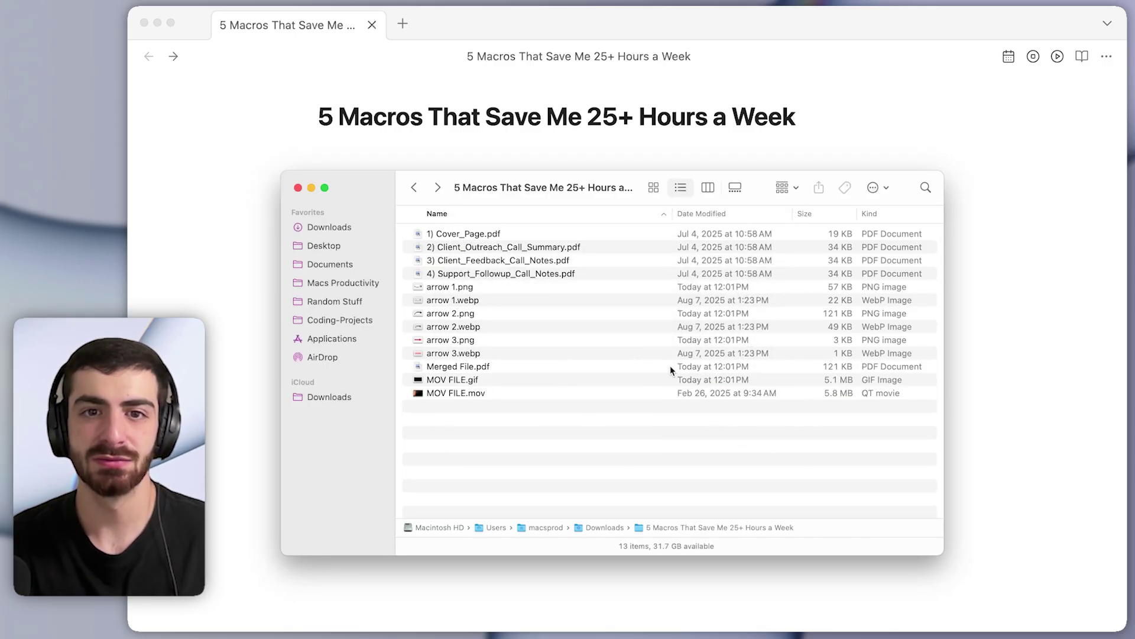
- Review the macros in the Finder - Convert Files palette, dismiss it and point out arrow 1.webp in the folder
key("alt+c")
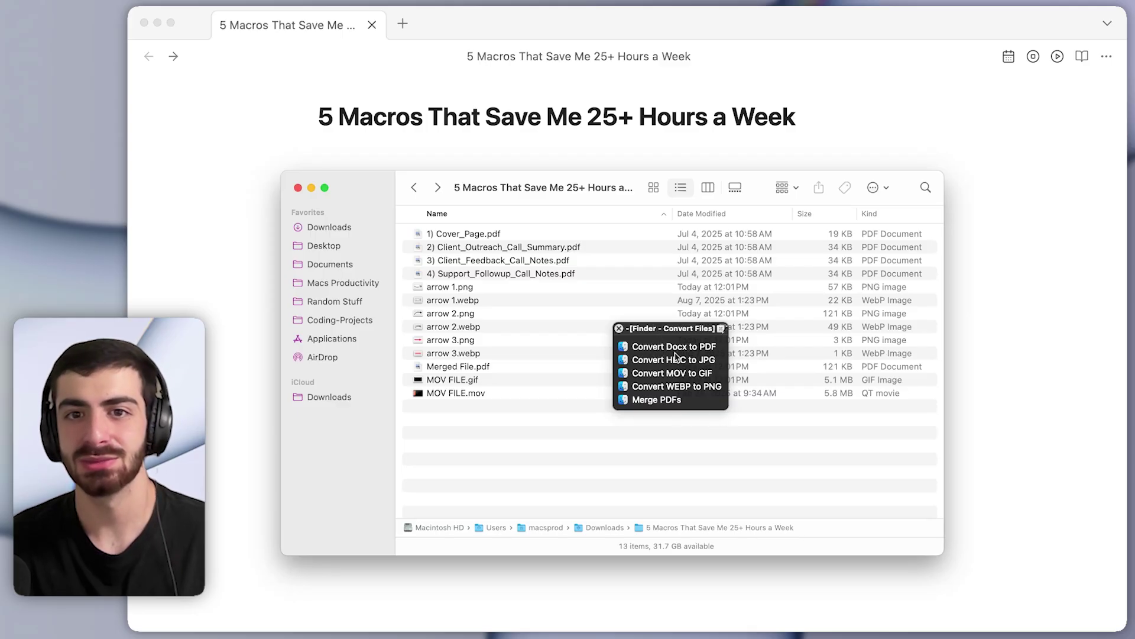
key("Escape")
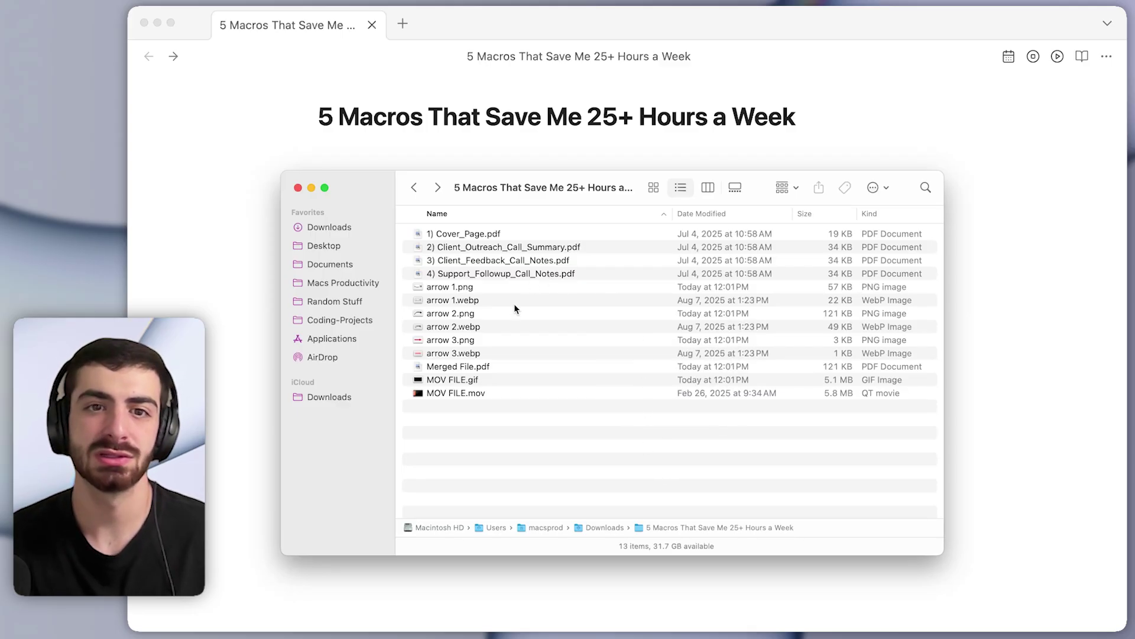
left_click(515, 303)
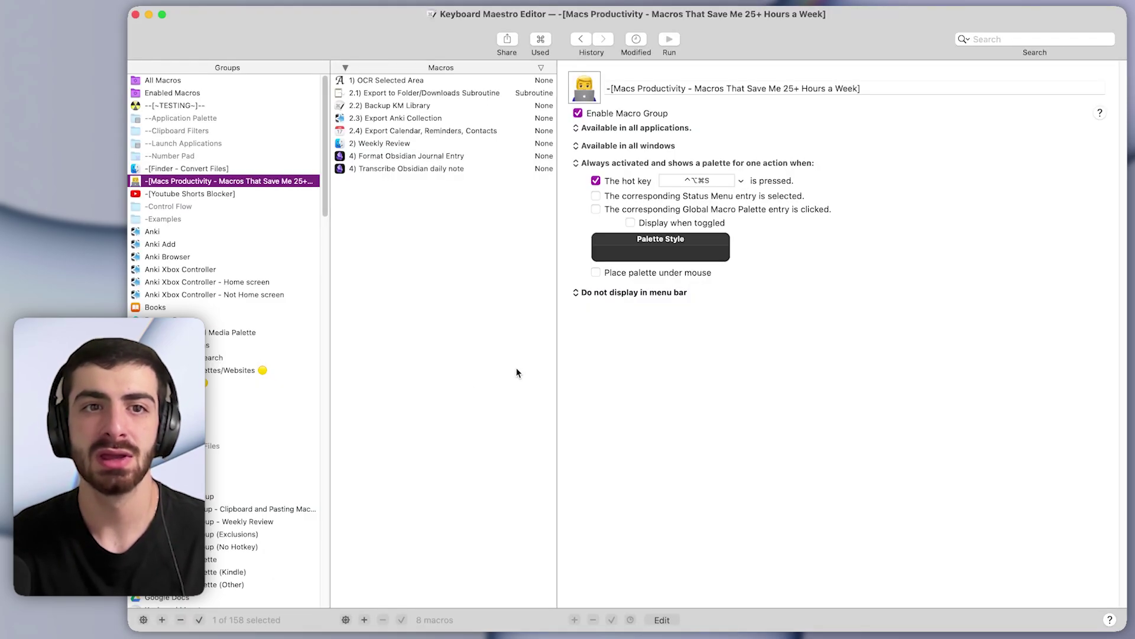
key("Up")
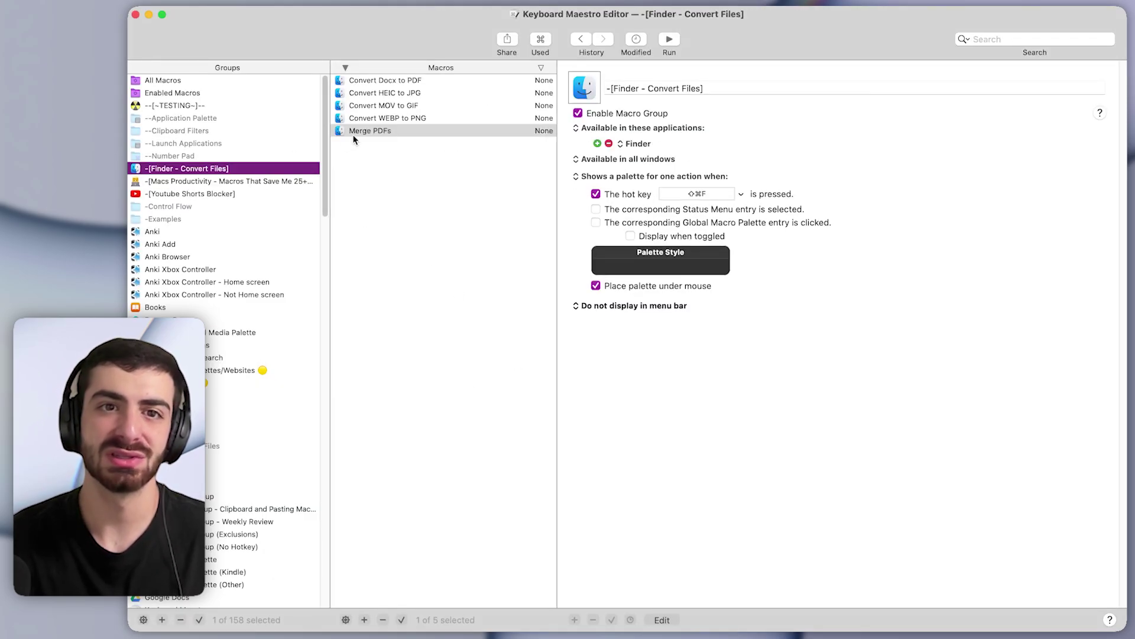